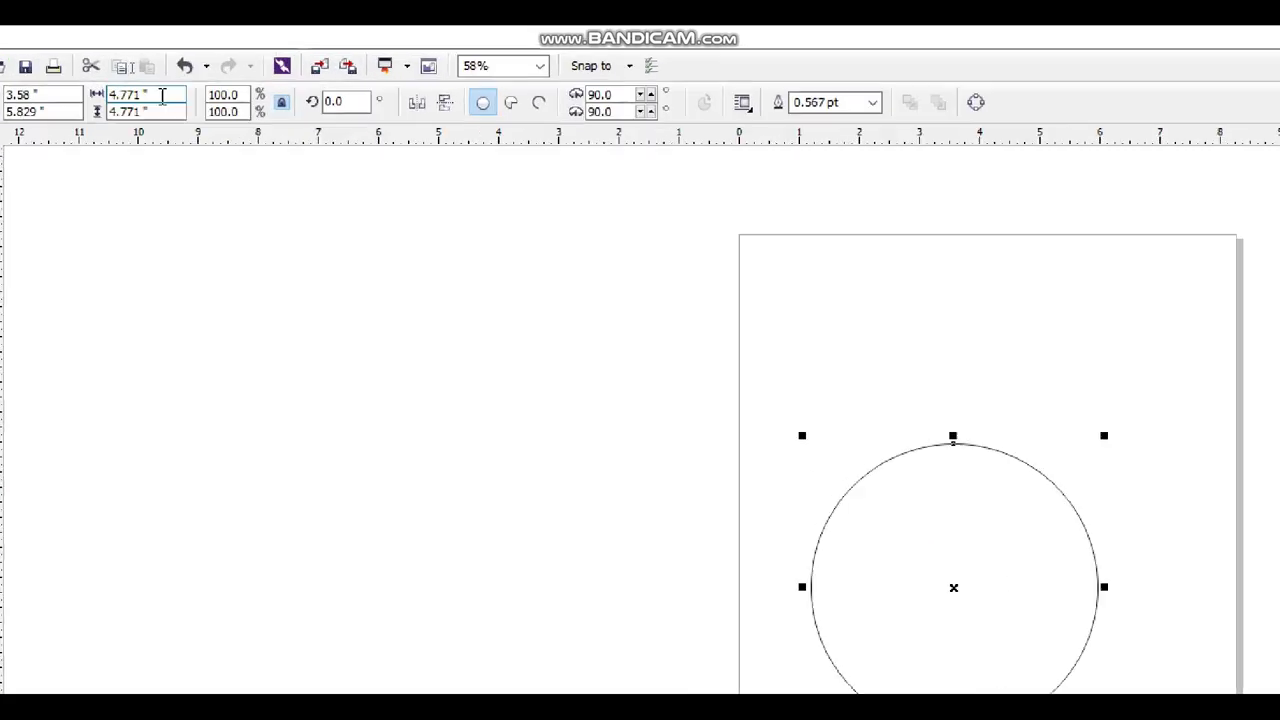
- Set the circle's width and height to 5 inches
{"action": "type", "text": "5"}
{"action": "key", "text": "Return"}
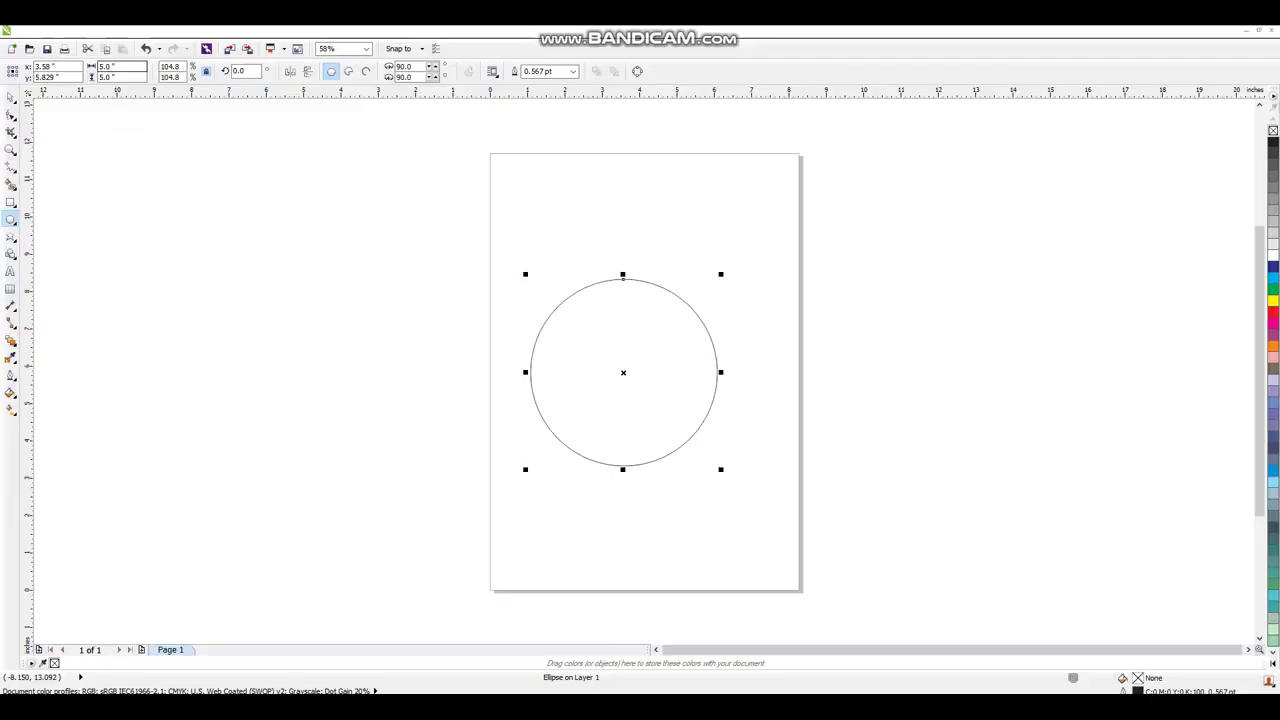
{"action": "key", "text": "shift+F2"}
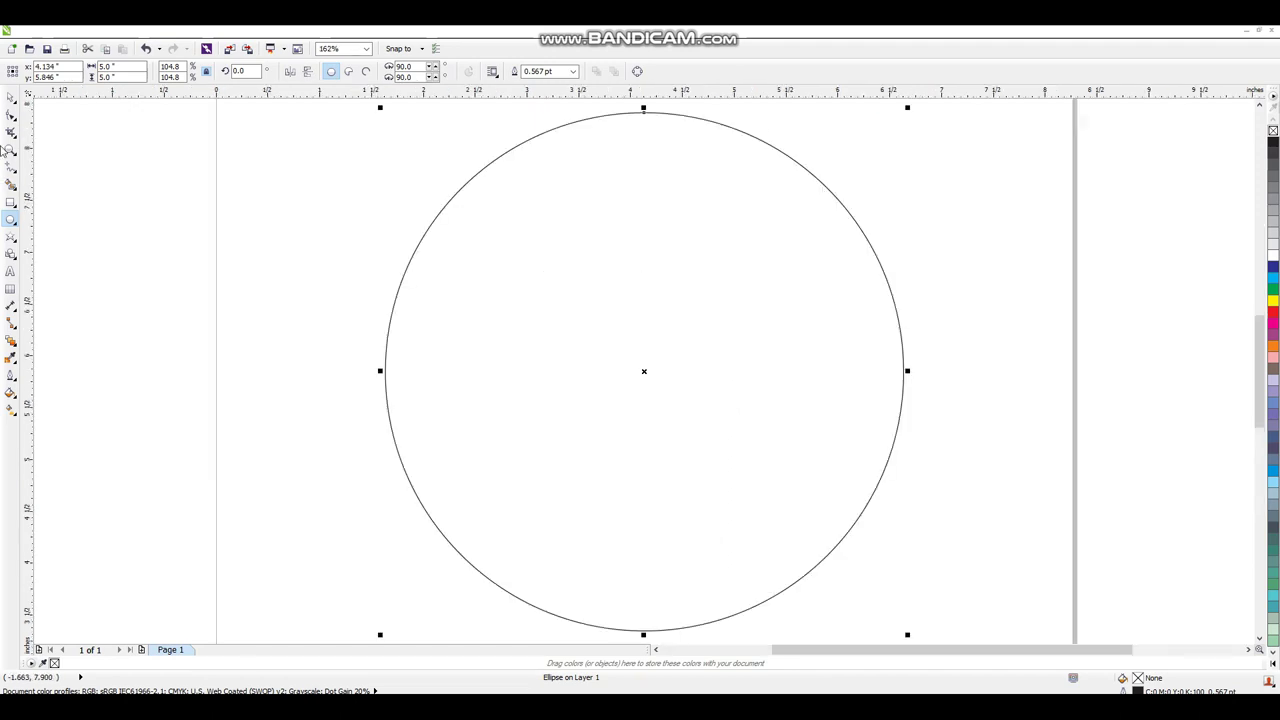
{"action": "left_click", "coordinate": [10, 97]}
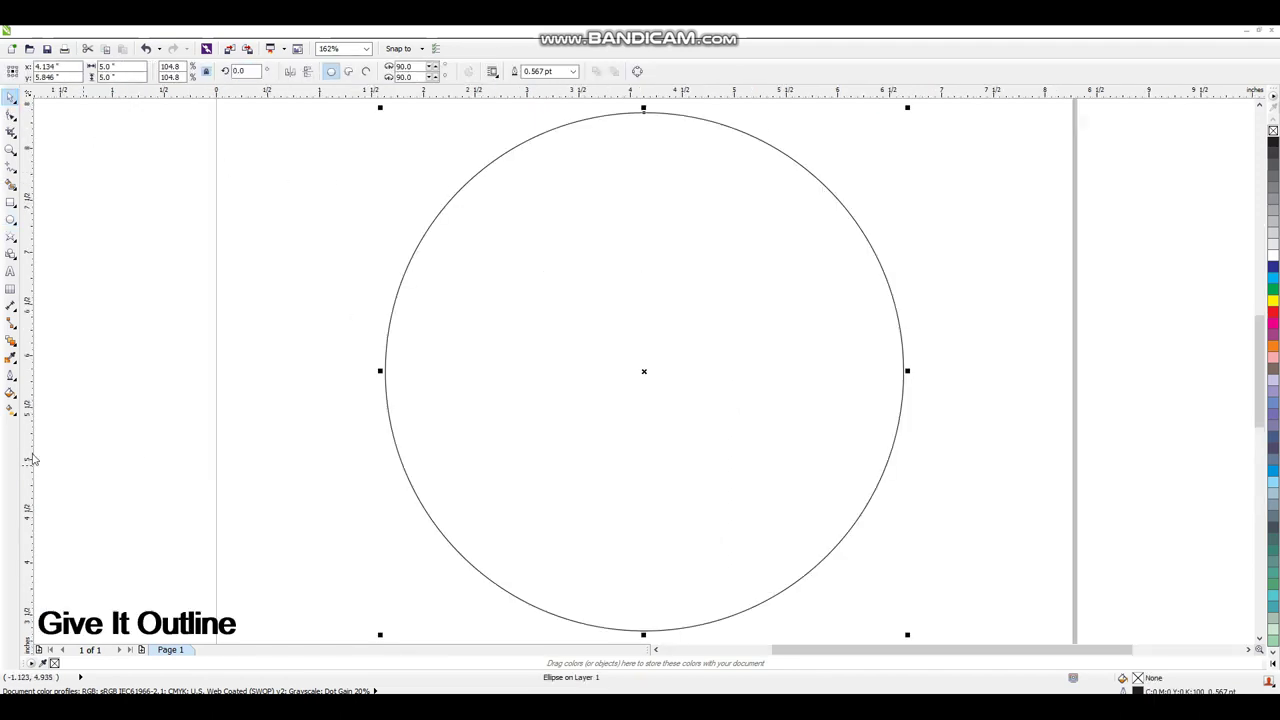
- Set the circle's outline width to 8 pt with the Outline Pen
{"action": "left_click", "coordinate": [11, 375]}
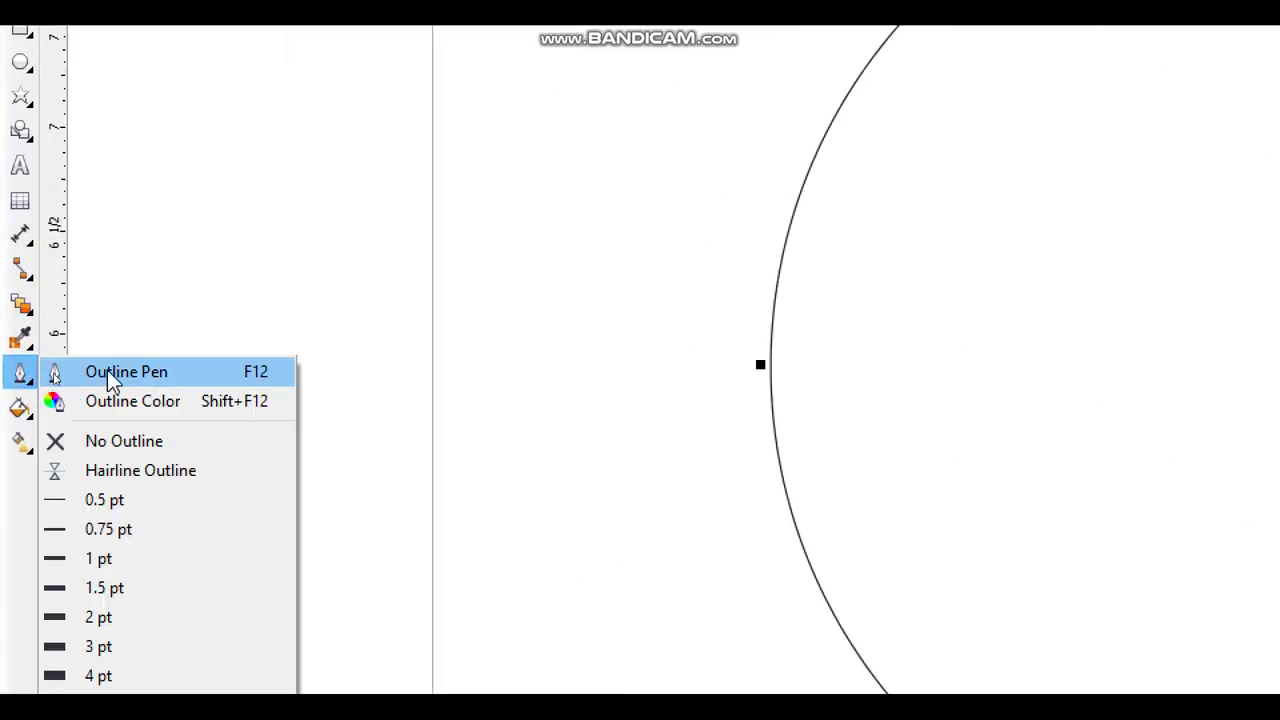
{"action": "left_click", "coordinate": [107, 370]}
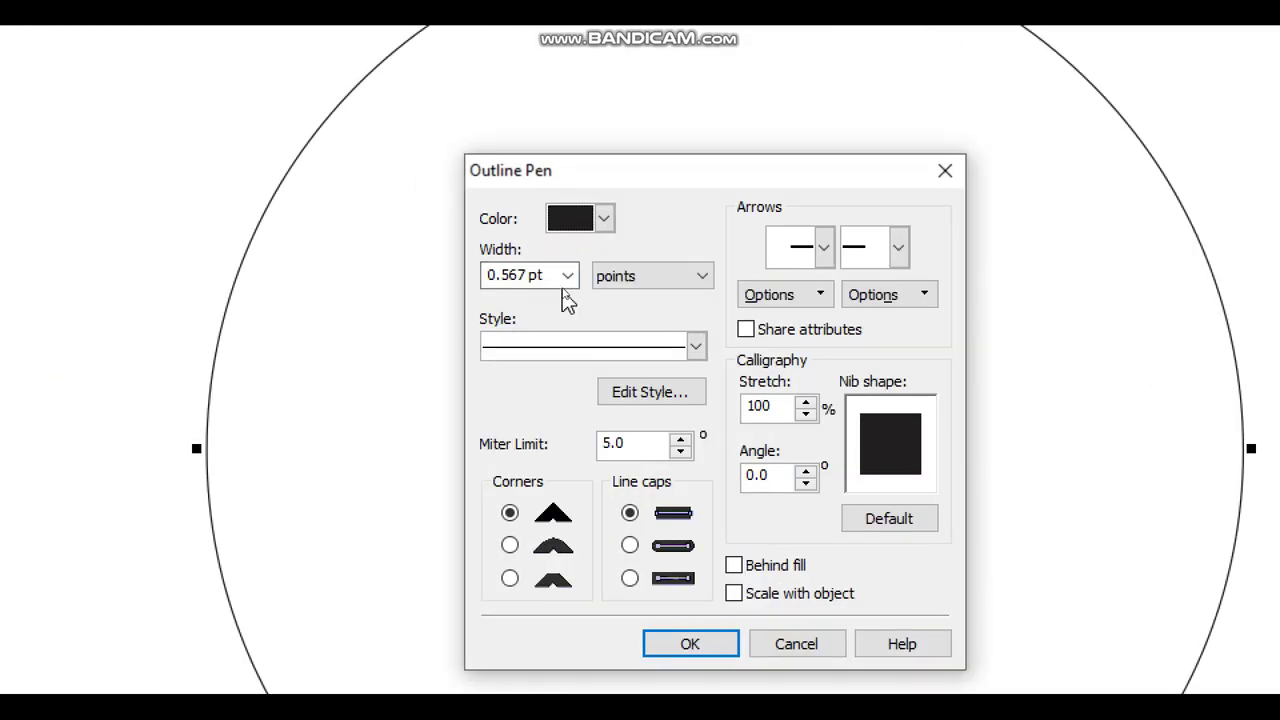
{"action": "left_click", "coordinate": [565, 285]}
{"action": "type", "text": "8"}
{"action": "key", "text": "Return"}
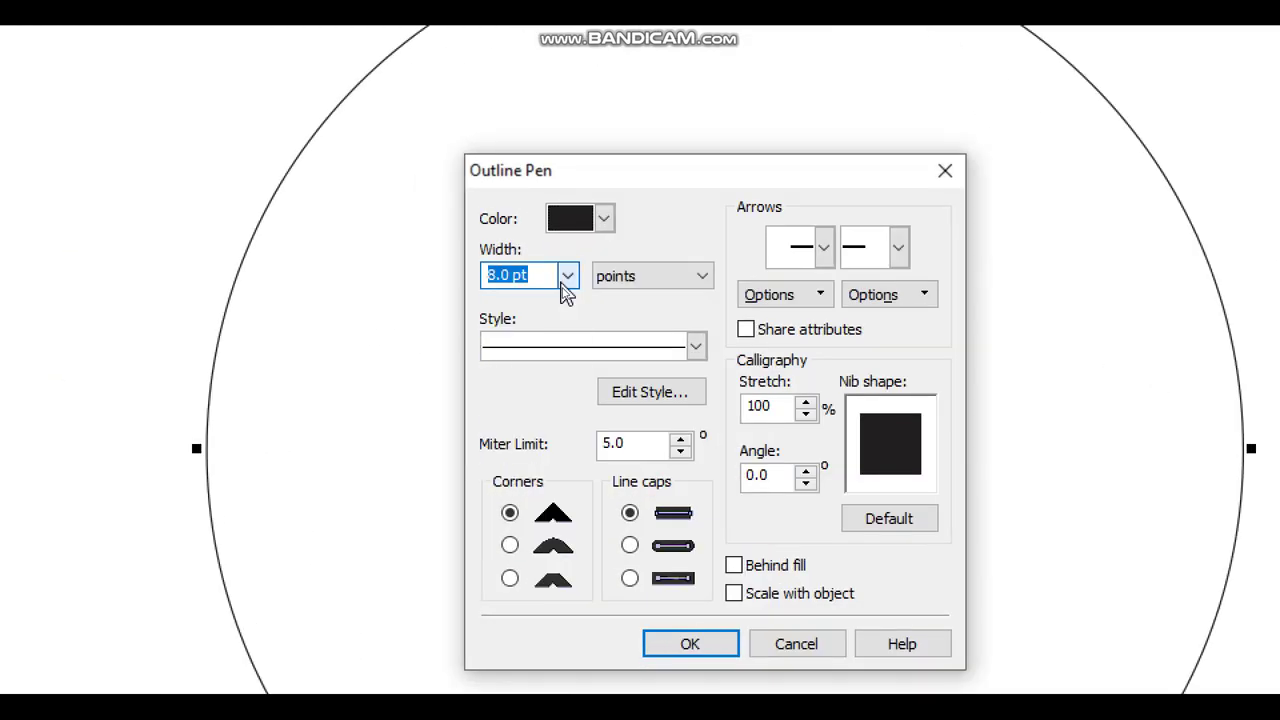
{"action": "key", "text": "Return"}
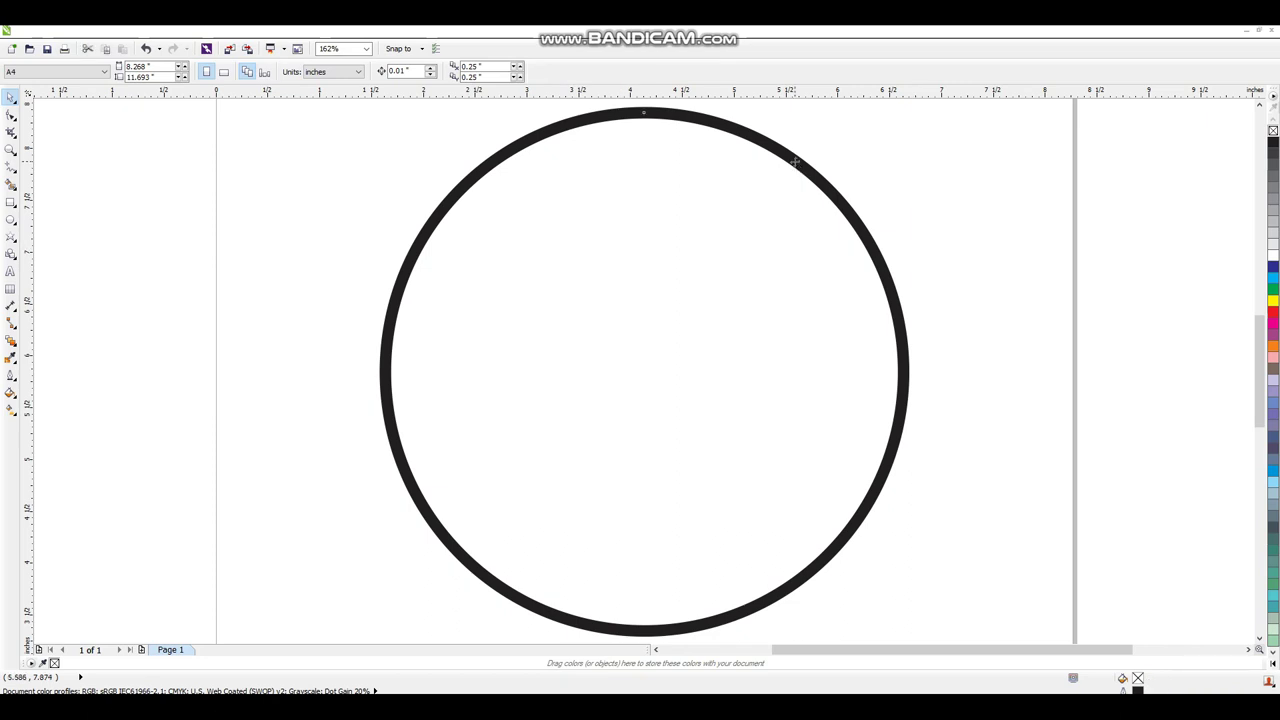
- Create two progressively smaller concentric copies of the circle, about 4.65 and 4.32 inches across
{"action": "left_click", "coordinate": [795, 160]}
{"action": "left_click_drag", "start_coordinate": [905, 110], "coordinate": [890, 125]}
{"action": "right_click", "coordinate": [890, 125]}
{"action": "key", "text": "ctrl+r"}
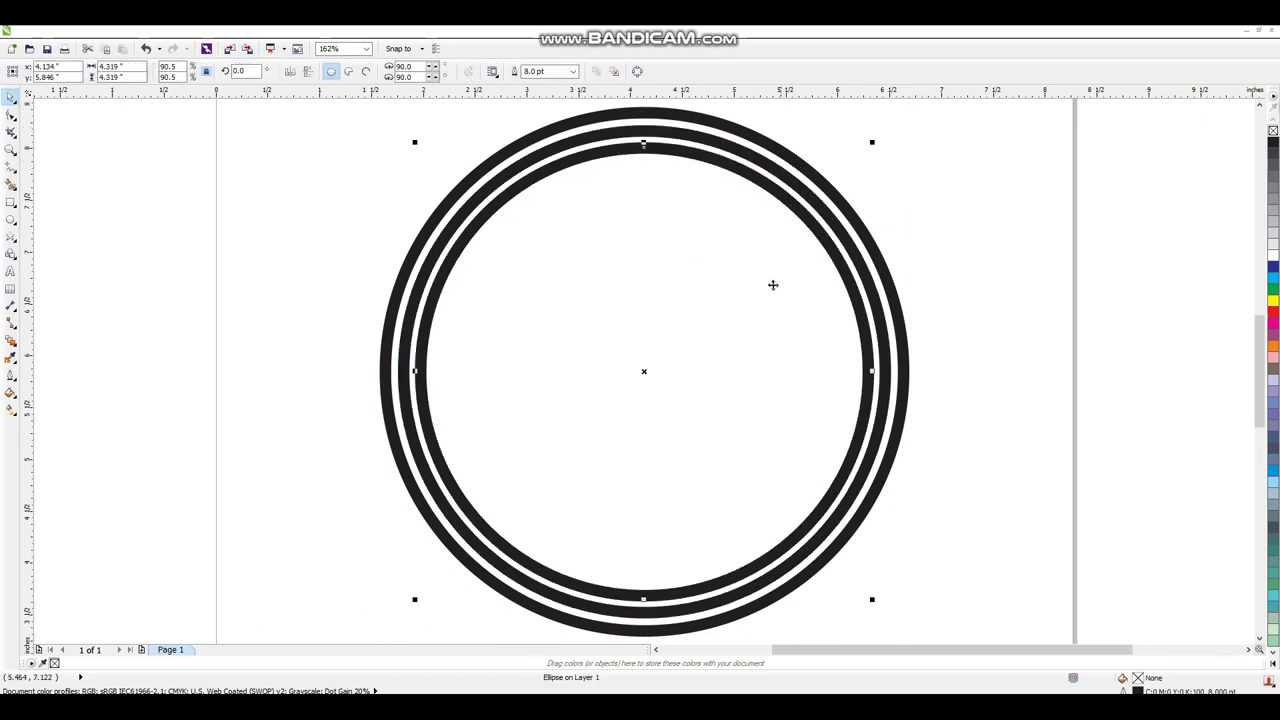
- Set the middle circle's outline width to 5 pt with the Outline Pen
{"action": "left_click", "coordinate": [929, 171]}
{"action": "left_click", "coordinate": [699, 136]}
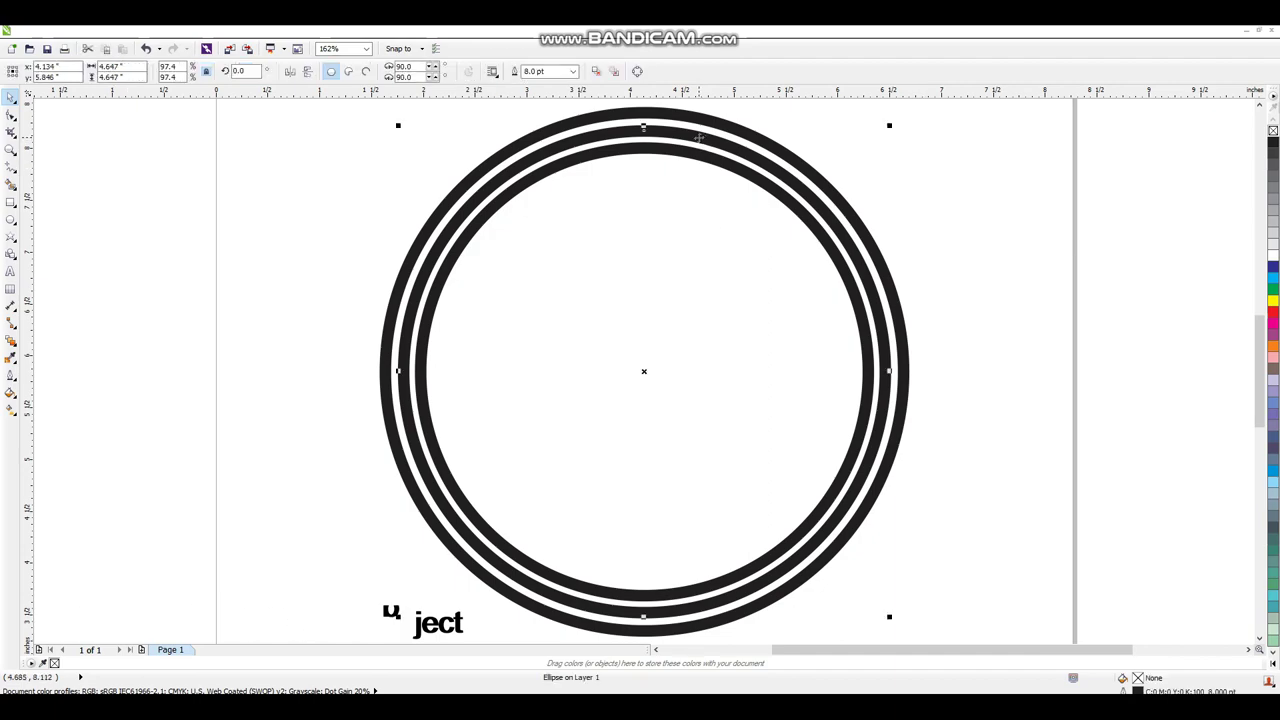
{"action": "left_click", "coordinate": [12, 377]}
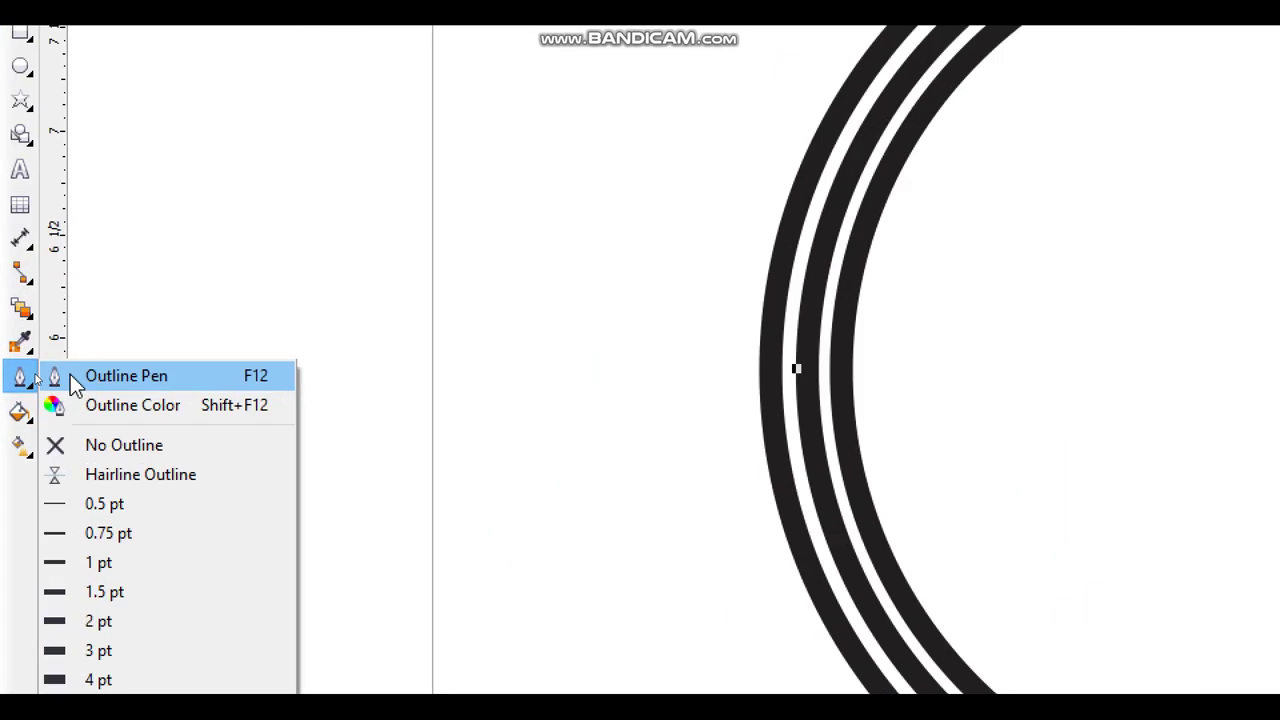
{"action": "left_click", "coordinate": [45, 374]}
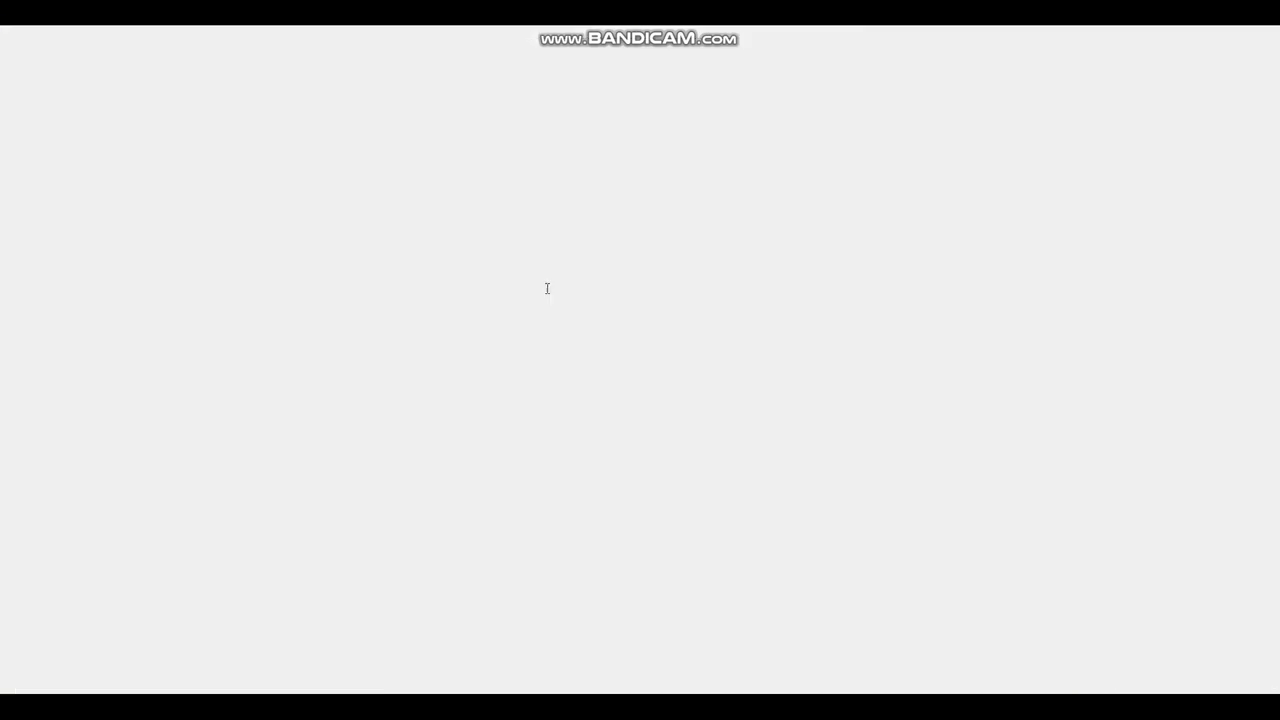
{"action": "double_click", "coordinate": [547, 288]}
{"action": "type", "text": "5"}
{"action": "key", "text": "Return"}
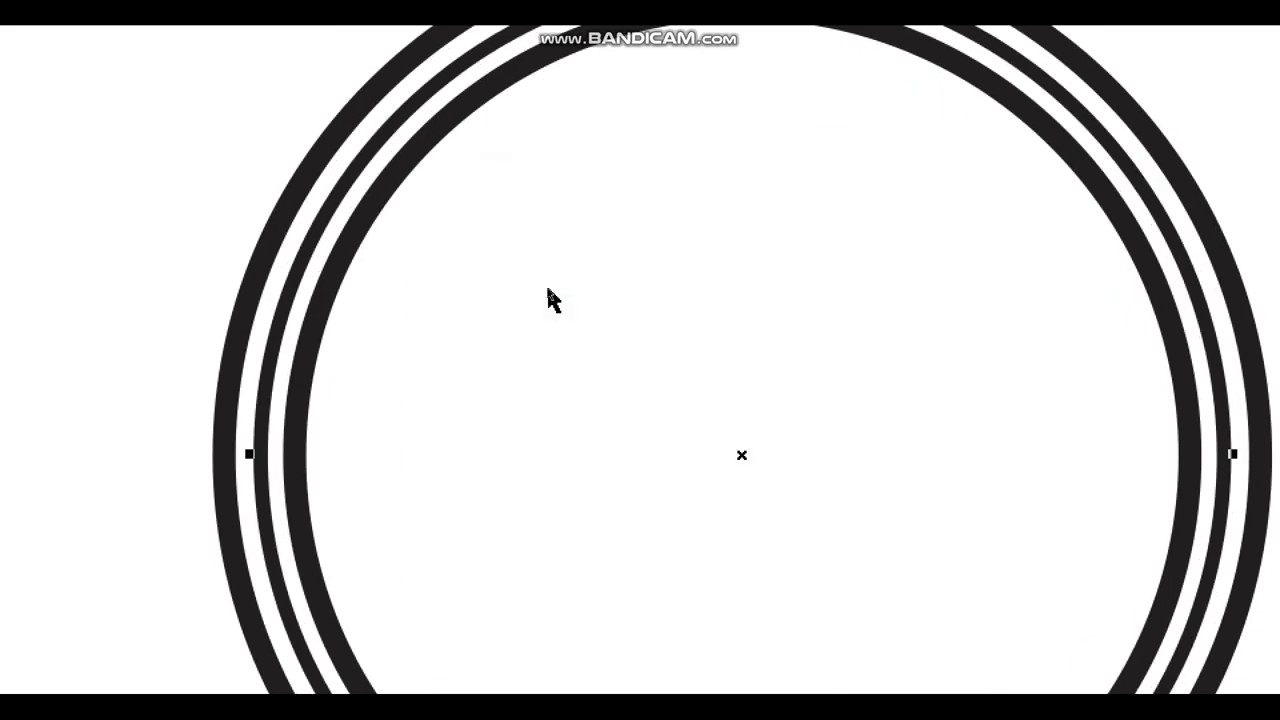
- Fill the area inside the innermost circle with the default blue-grey using the Smart Fill tool
{"action": "left_click", "coordinate": [912, 181]}
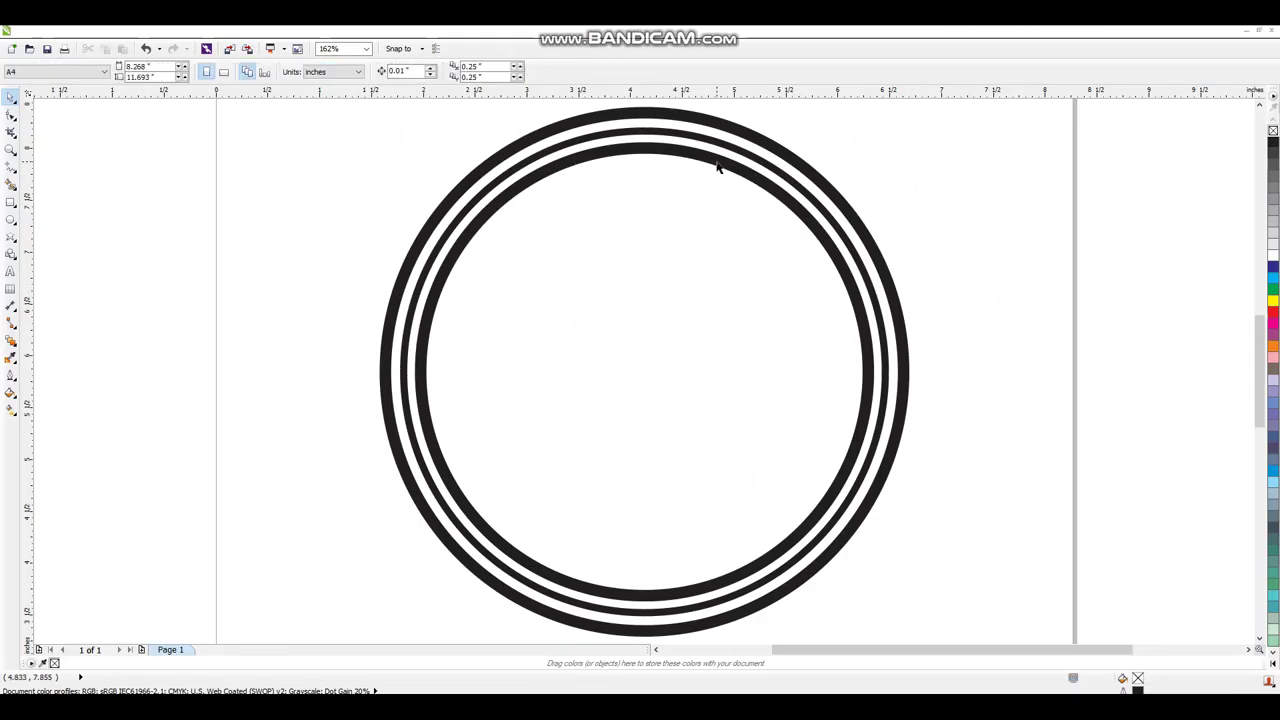
{"action": "left_click", "coordinate": [834, 172]}
{"action": "left_click", "coordinate": [930, 181]}
{"action": "left_click", "coordinate": [12, 182]}
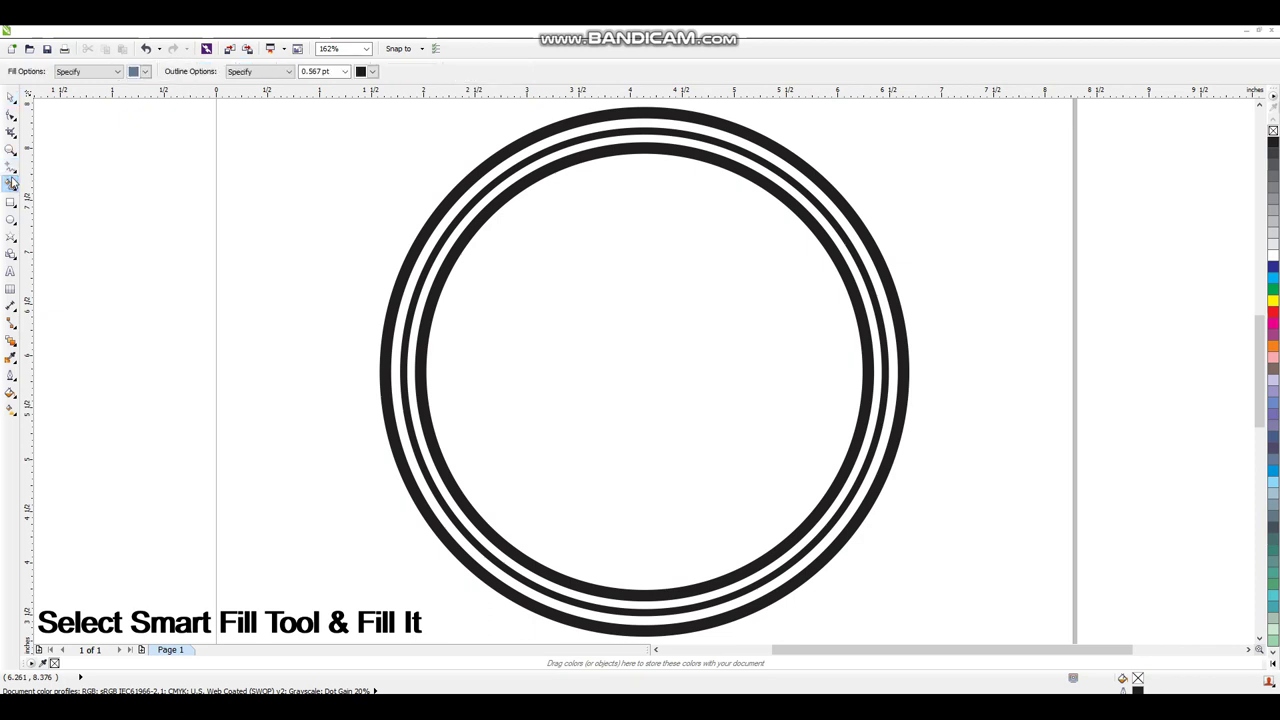
{"action": "left_click", "coordinate": [586, 306]}
{"action": "key", "text": "space"}
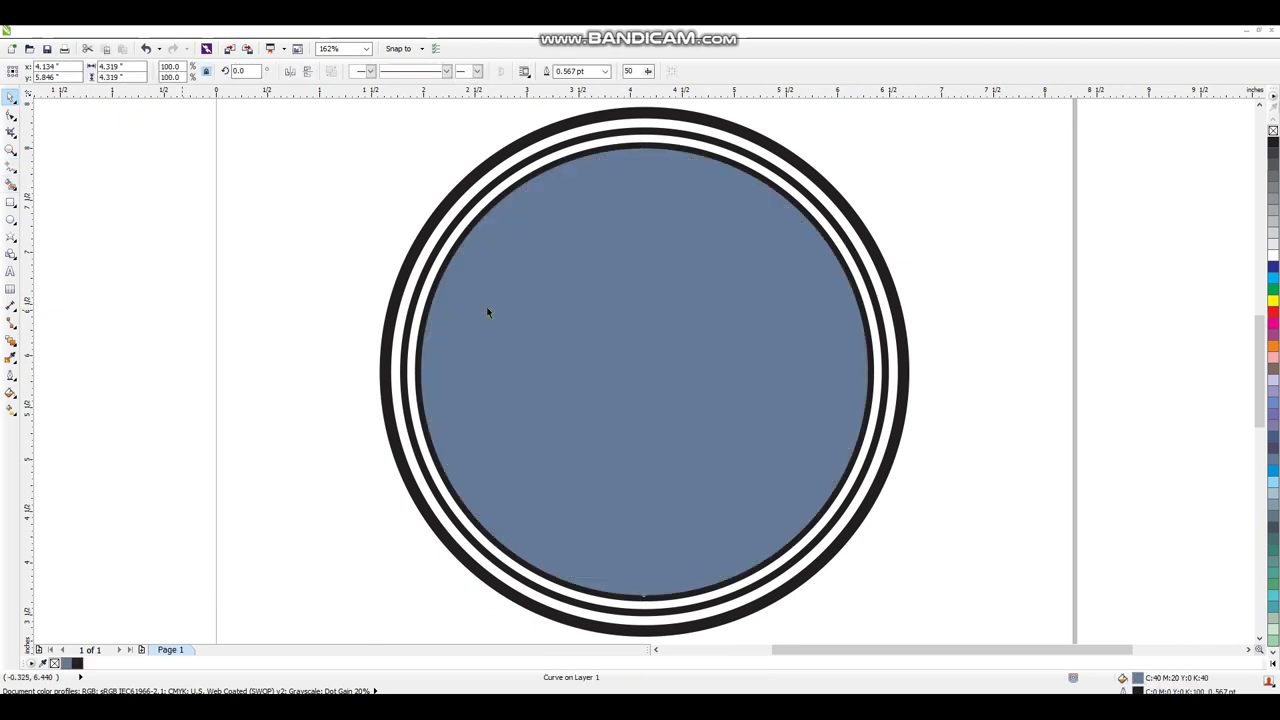
{"action": "key", "text": "Escape"}
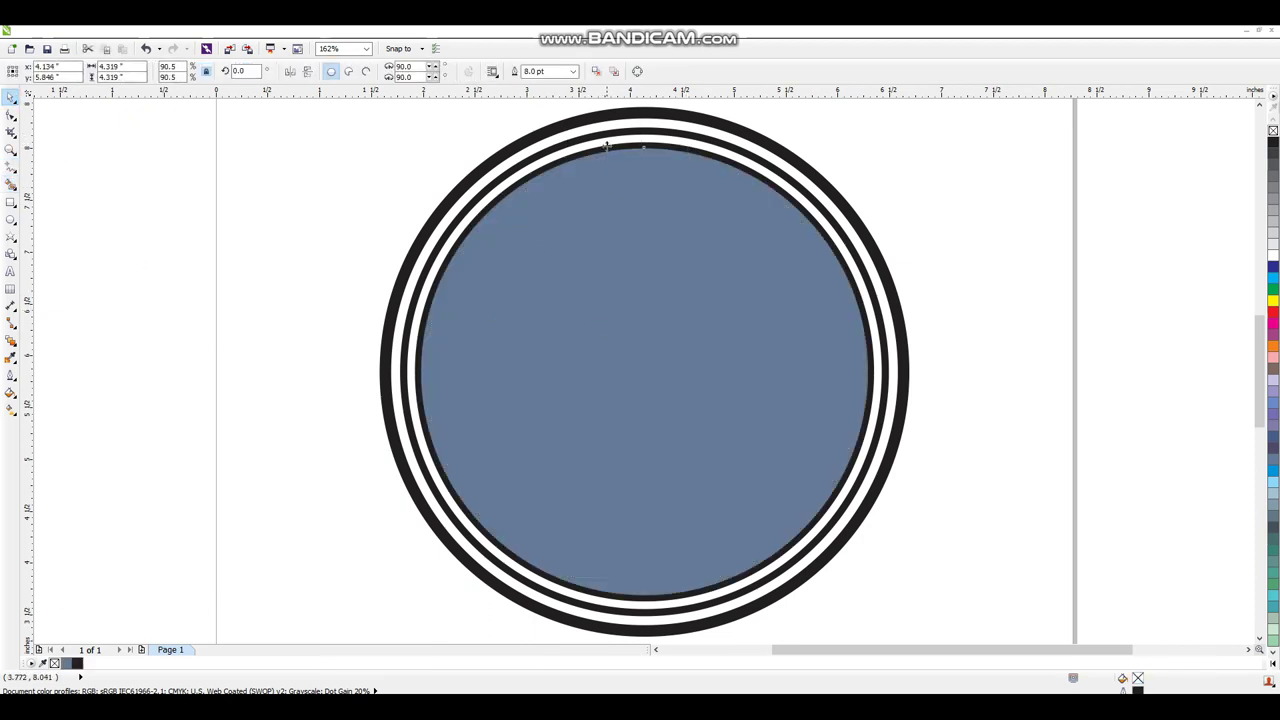
- Move the innermost 8 pt outline circle off the blue-grey disc to the empty area beside the other rings
{"action": "left_click_drag", "start_coordinate": [607, 140], "coordinate": [172, 206]}
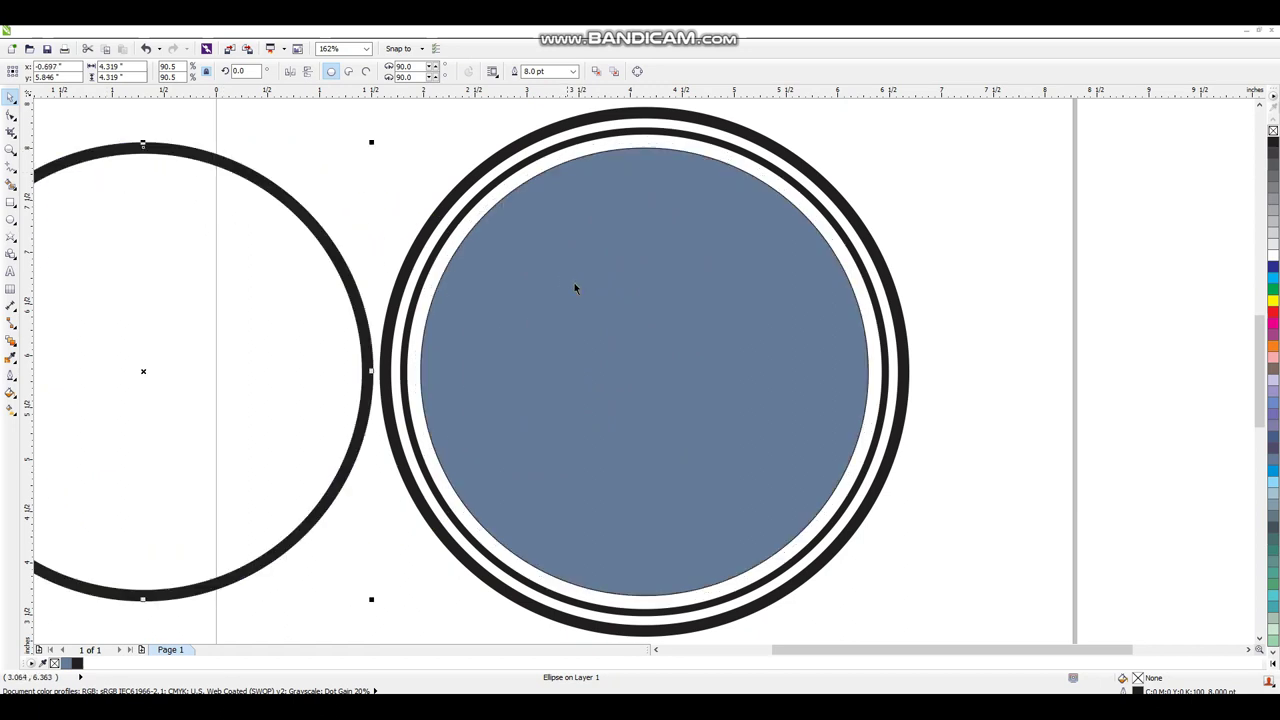
{"action": "key", "text": "F4"}
{"action": "key", "text": "Escape"}
- Remove the outline from the blue-grey disc and fill it with yellow
{"action": "left_click", "coordinate": [992, 230]}
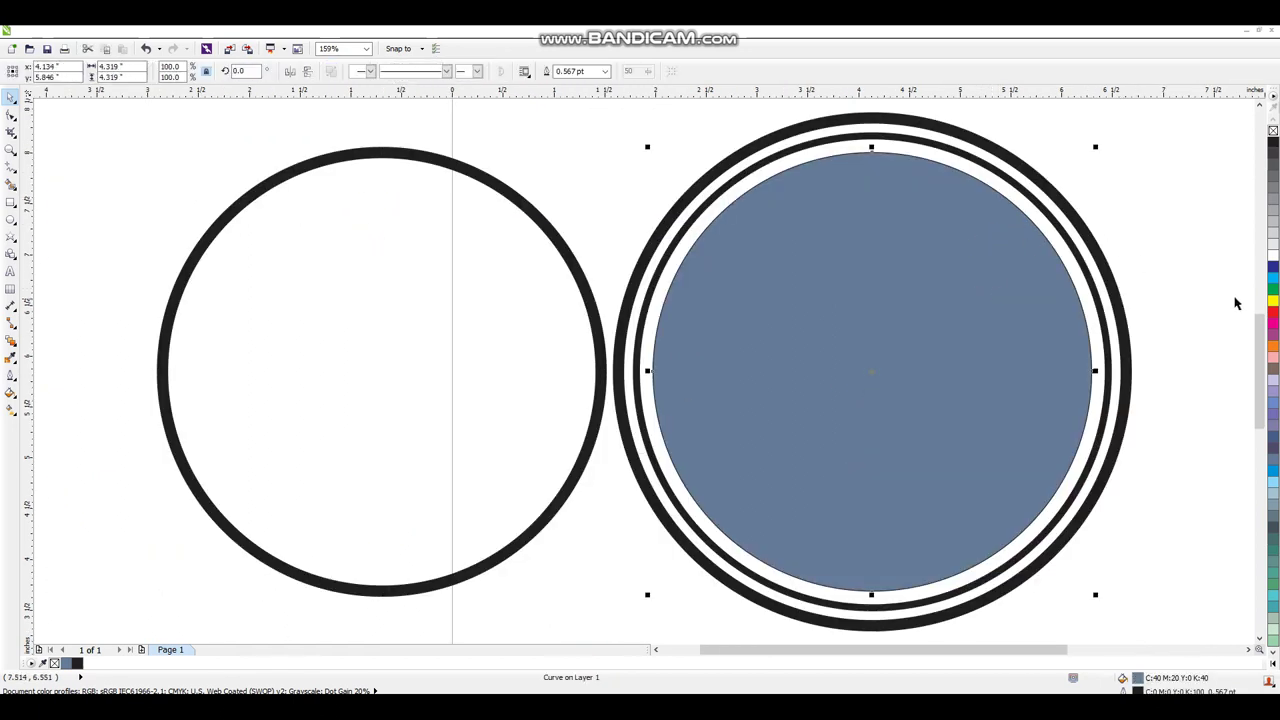
{"action": "right_click", "coordinate": [1273, 131]}
{"action": "left_click", "coordinate": [1273, 301]}
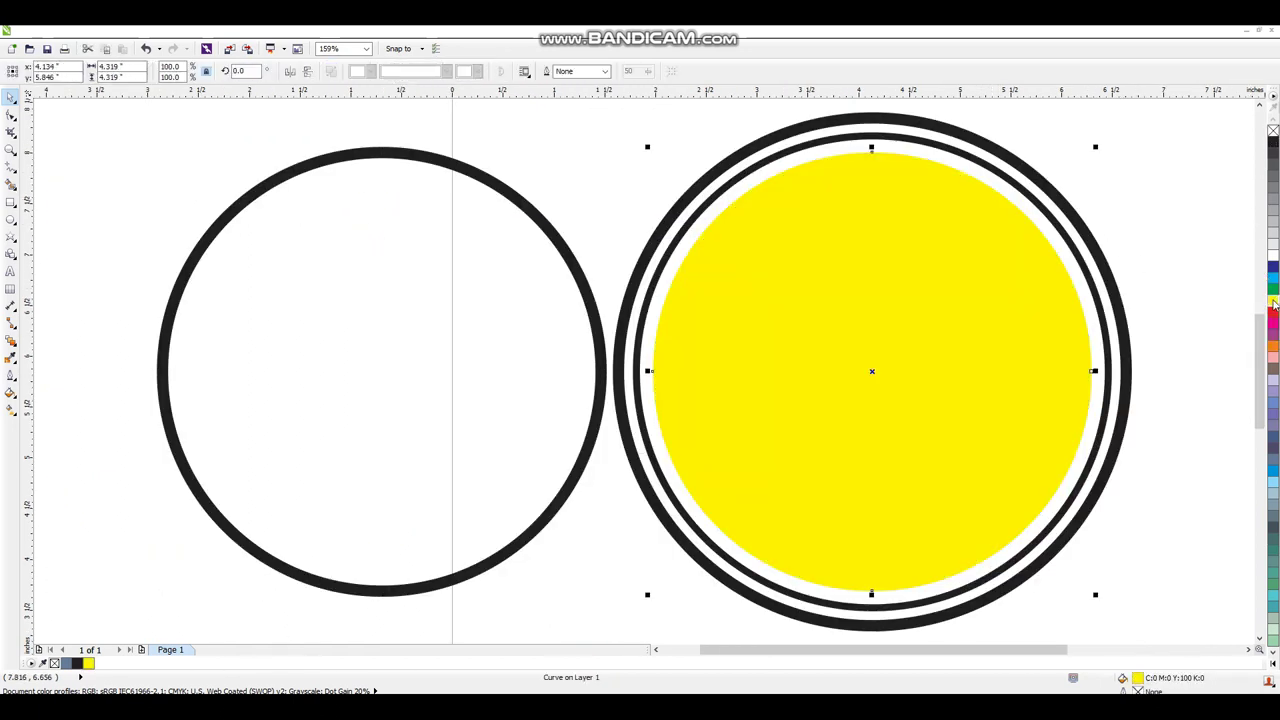
- Start a fountain fill on the yellow disc with a Custom color blend and the Radial type
{"action": "key", "text": "F11"}
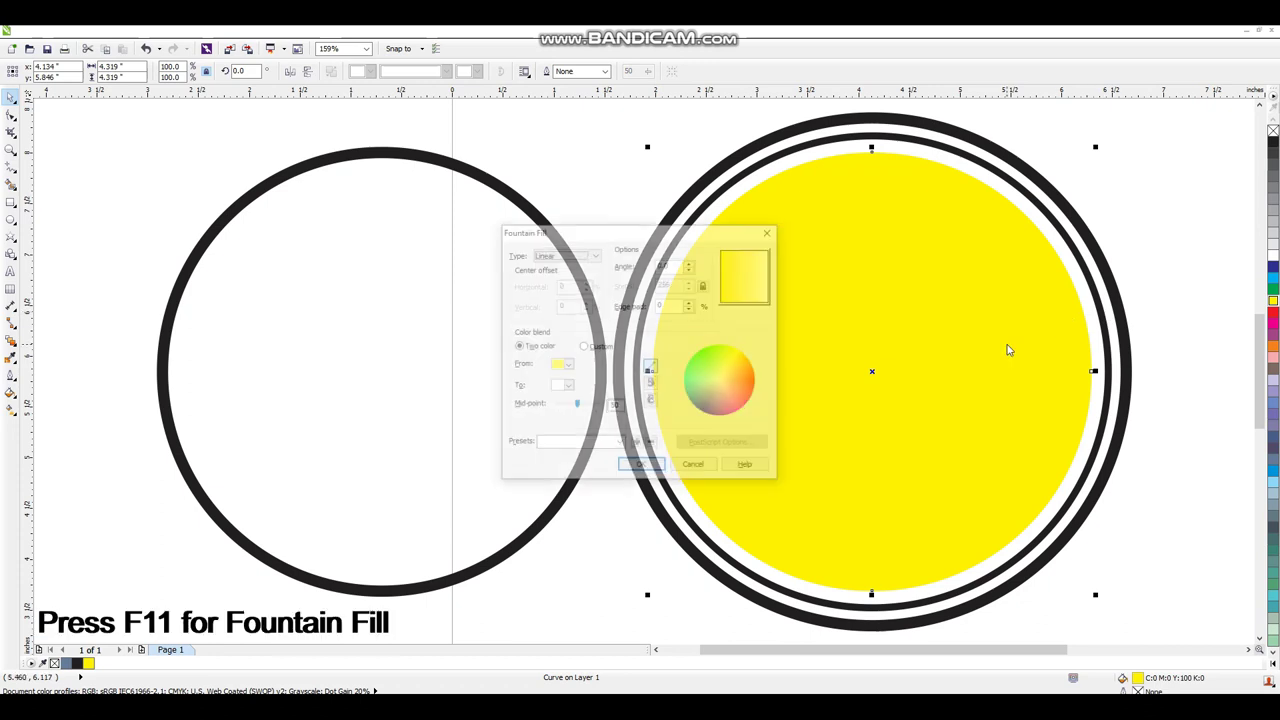
{"action": "left_click", "coordinate": [604, 347]}
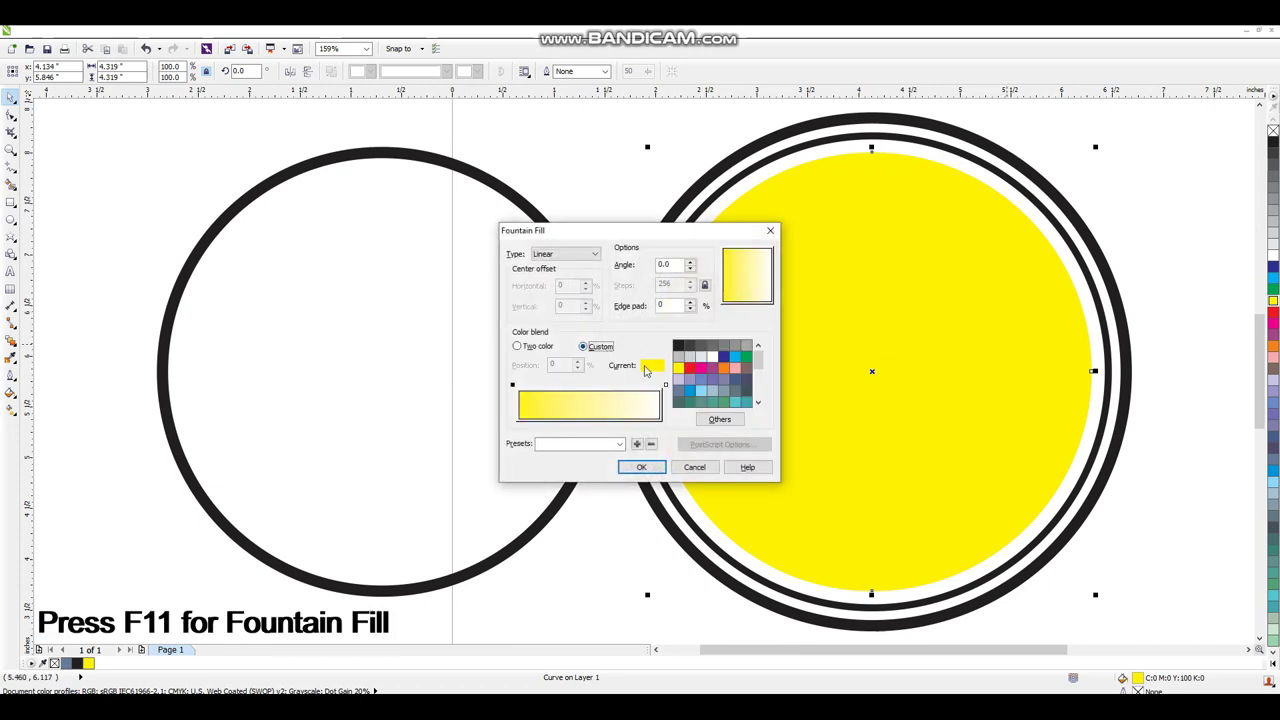
{"action": "left_click", "coordinate": [575, 254]}
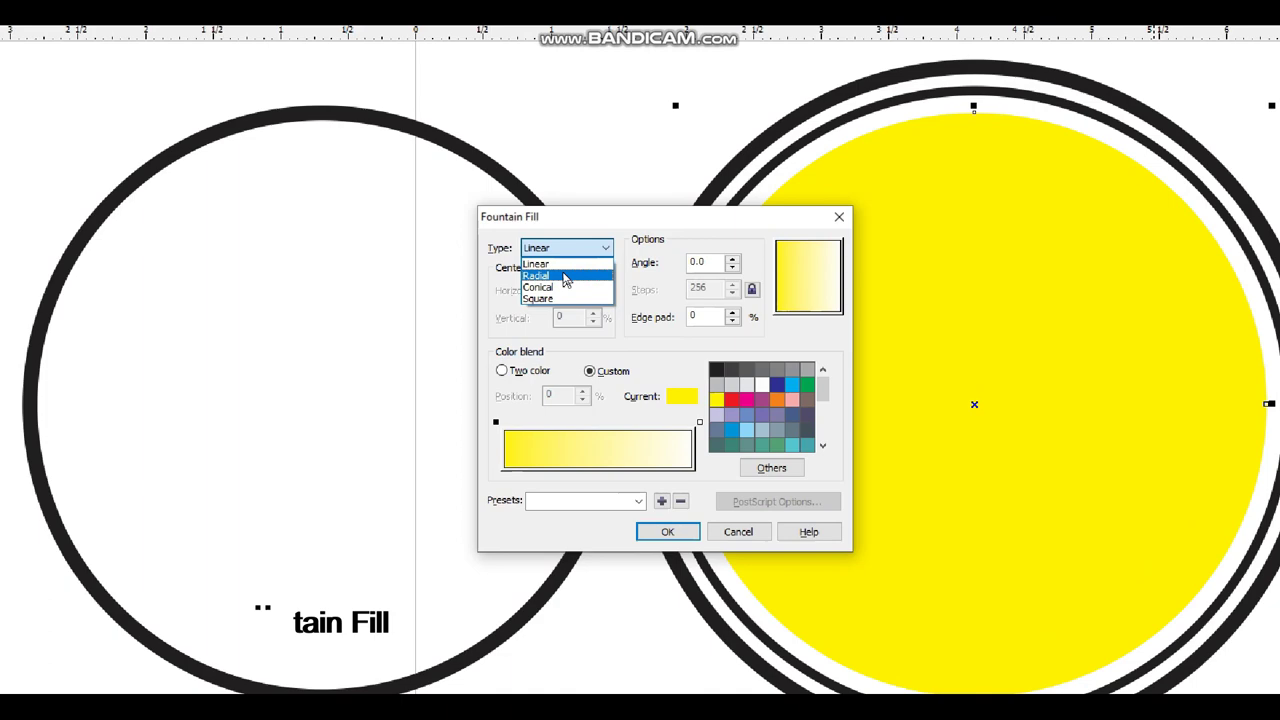
{"action": "left_click", "coordinate": [563, 273]}
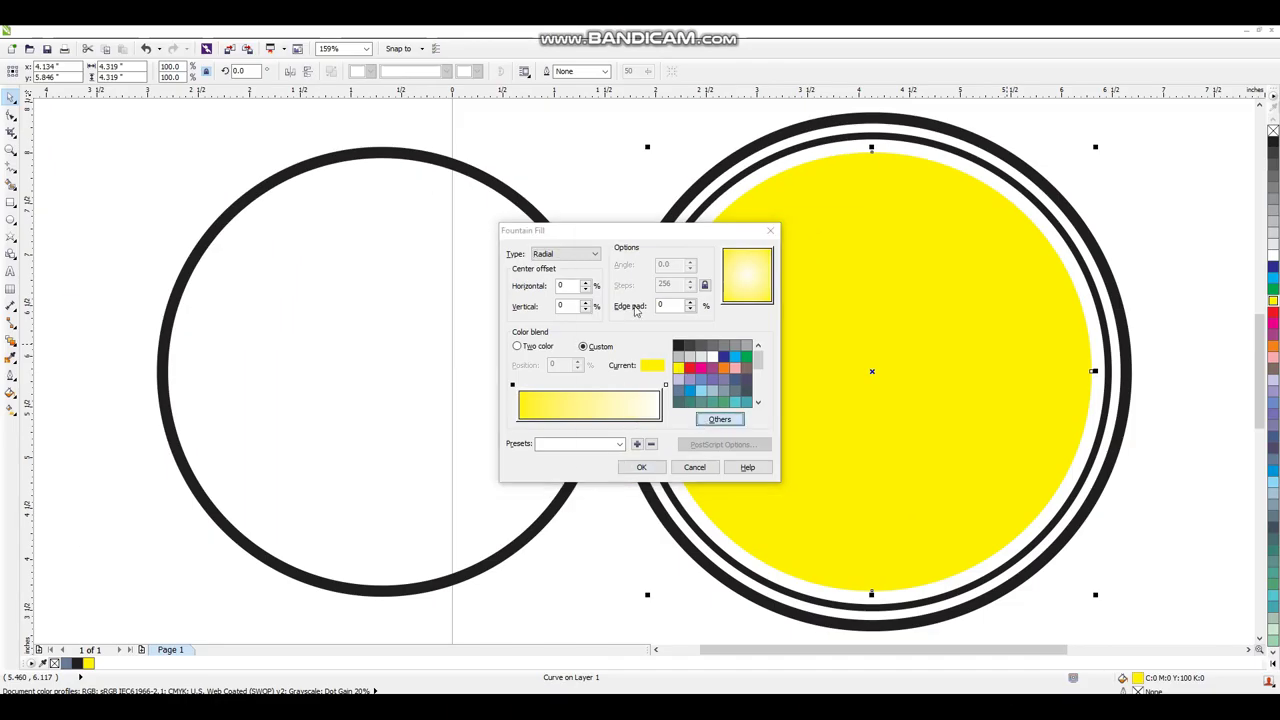
- Lighten the blend's start color to pale yellow by reducing its CMYK Y value, and apply the fountain fill
{"action": "left_click", "coordinate": [720, 419]}
{"action": "key", "text": "BackSpace"}
{"action": "key", "text": "BackSpace"}
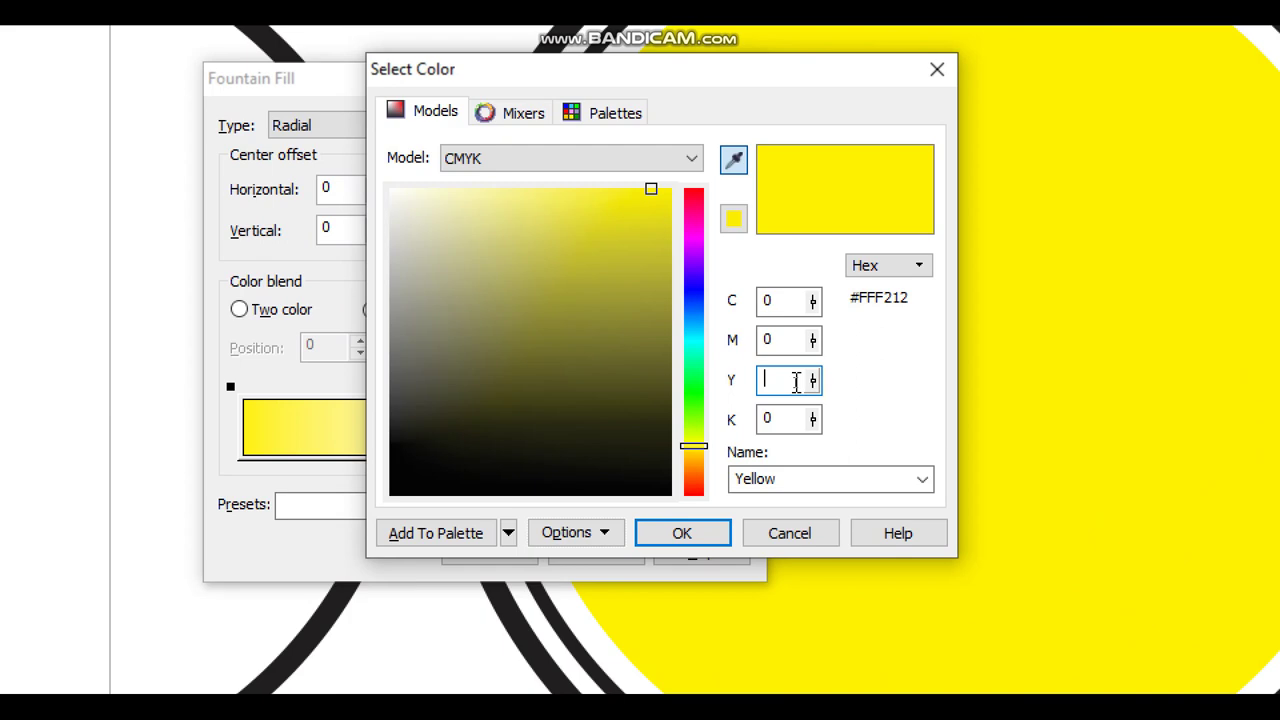
{"action": "key", "text": "Return"}
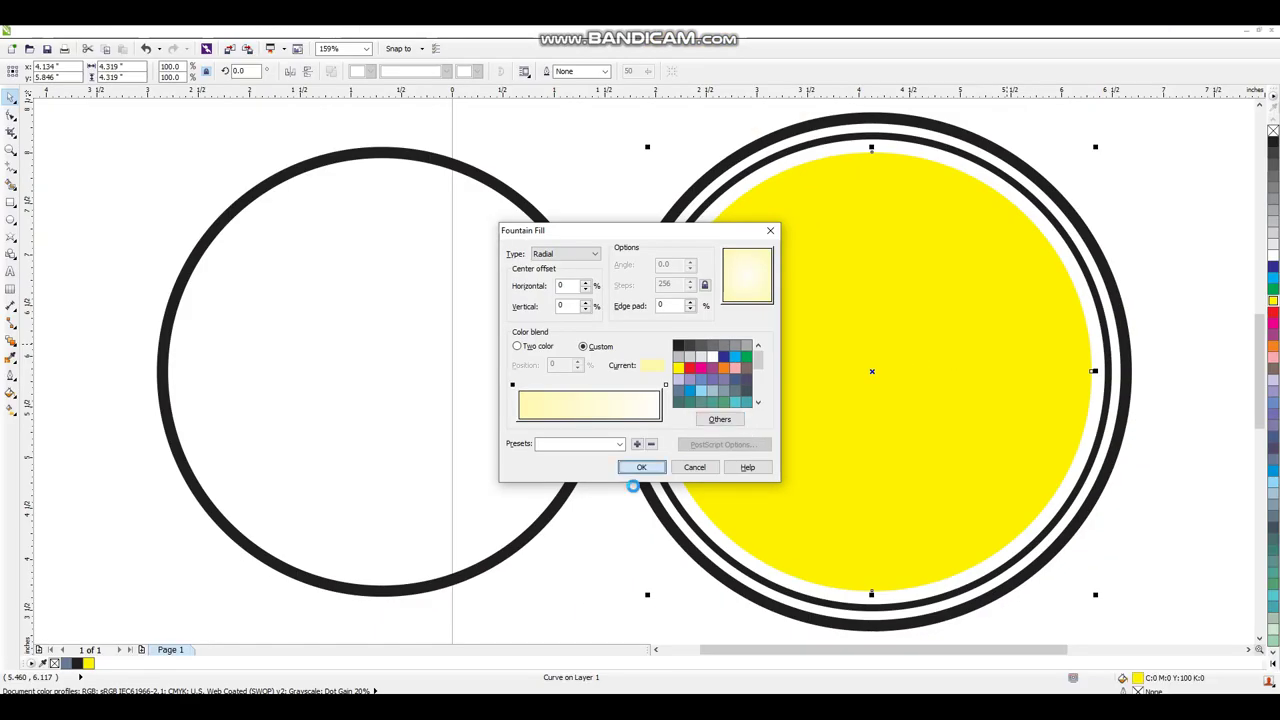
{"action": "left_click", "coordinate": [641, 467]}
{"action": "key", "text": "Escape"}
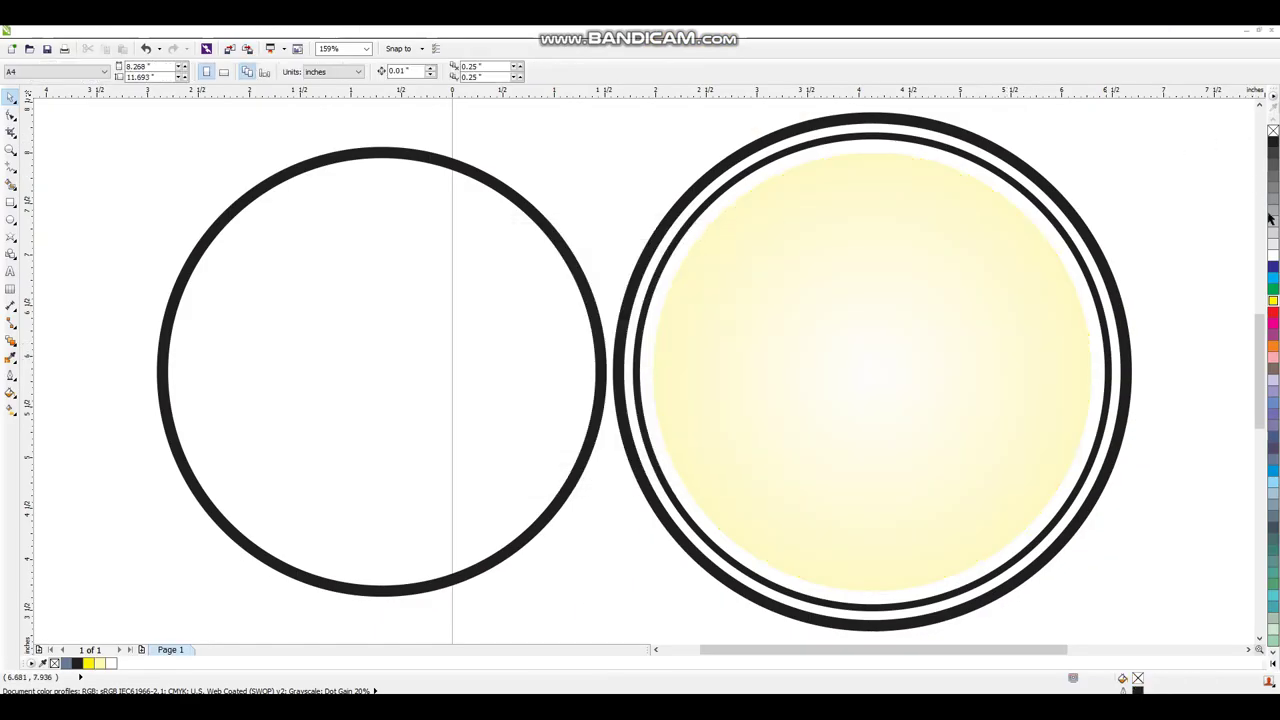
- Create a concentric copy of the pale yellow disc scaled down to about 4.09 inches
{"action": "left_click", "coordinate": [1023, 217]}
{"action": "left_click_drag", "start_coordinate": [1096, 149], "coordinate": [1084, 160]}
{"action": "key", "text": "KP_Add"}
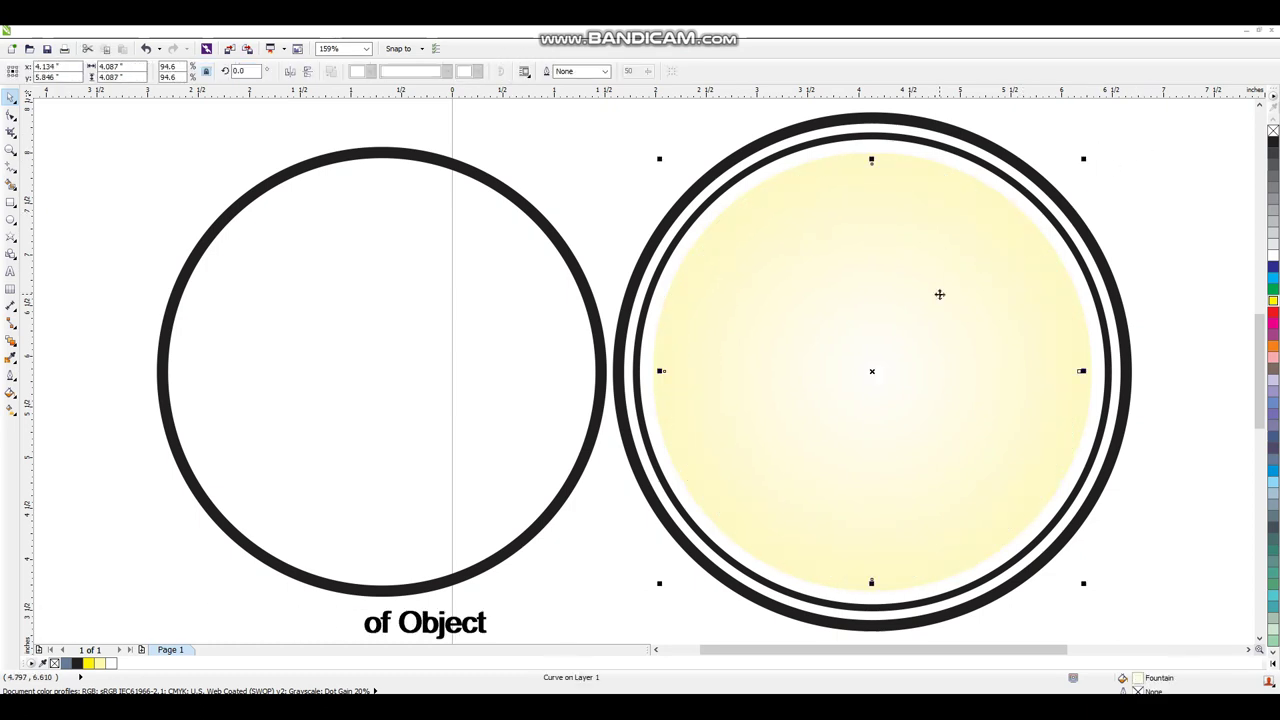
- Set the smaller disc's fountain fill start color to dark red with CMYK 0, 100, 100, 50
{"action": "key", "text": "F11"}
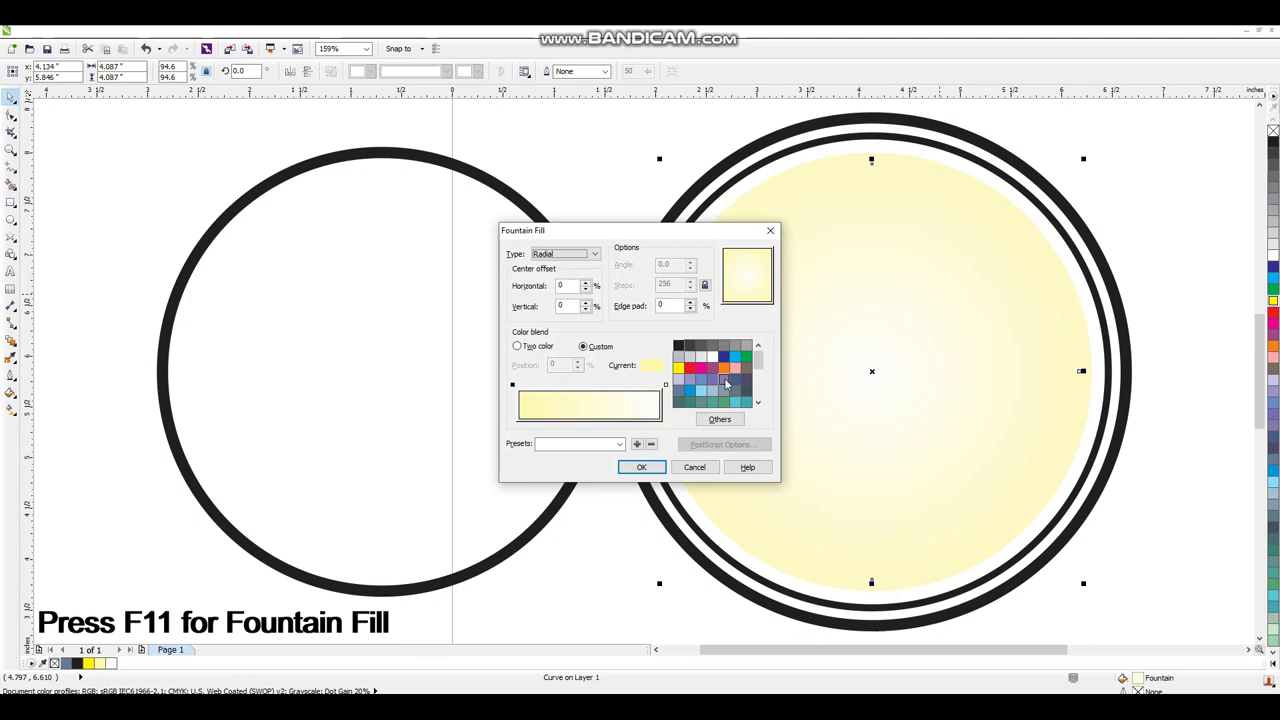
{"action": "left_click", "coordinate": [690, 370]}
{"action": "left_click", "coordinate": [719, 419]}
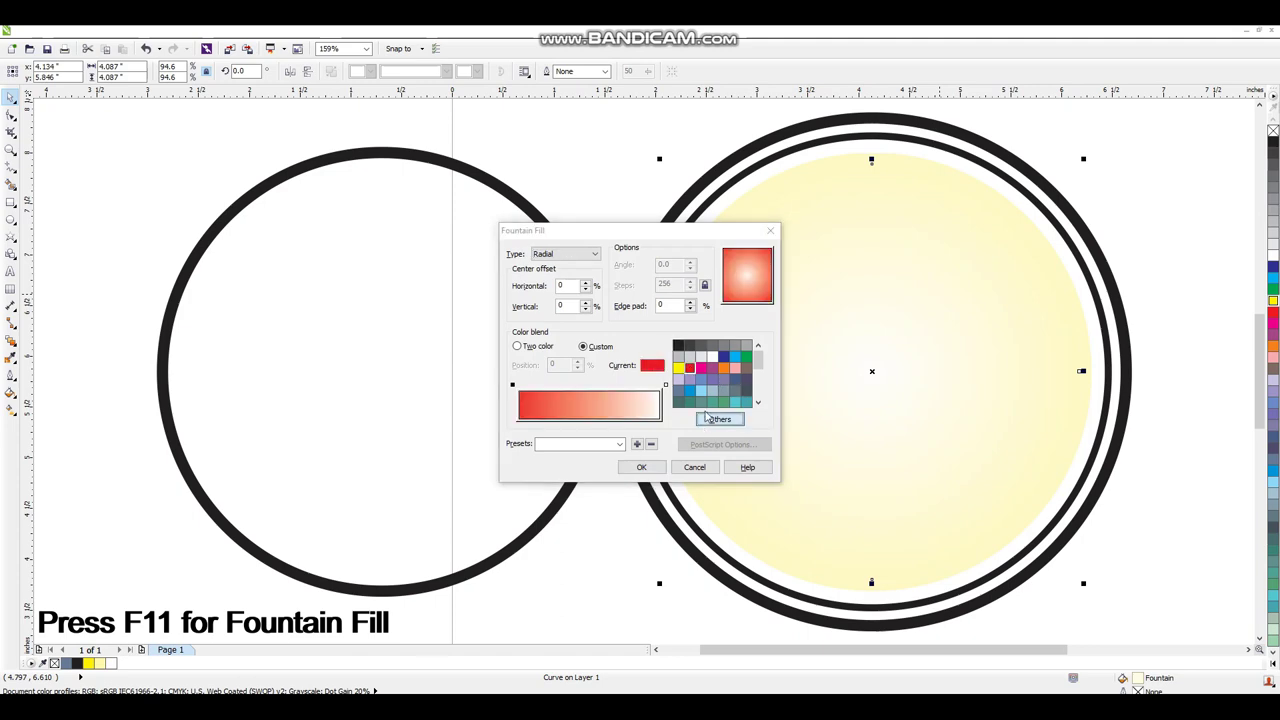
{"action": "double_click", "coordinate": [789, 401]}
{"action": "key", "text": "BackSpace"}
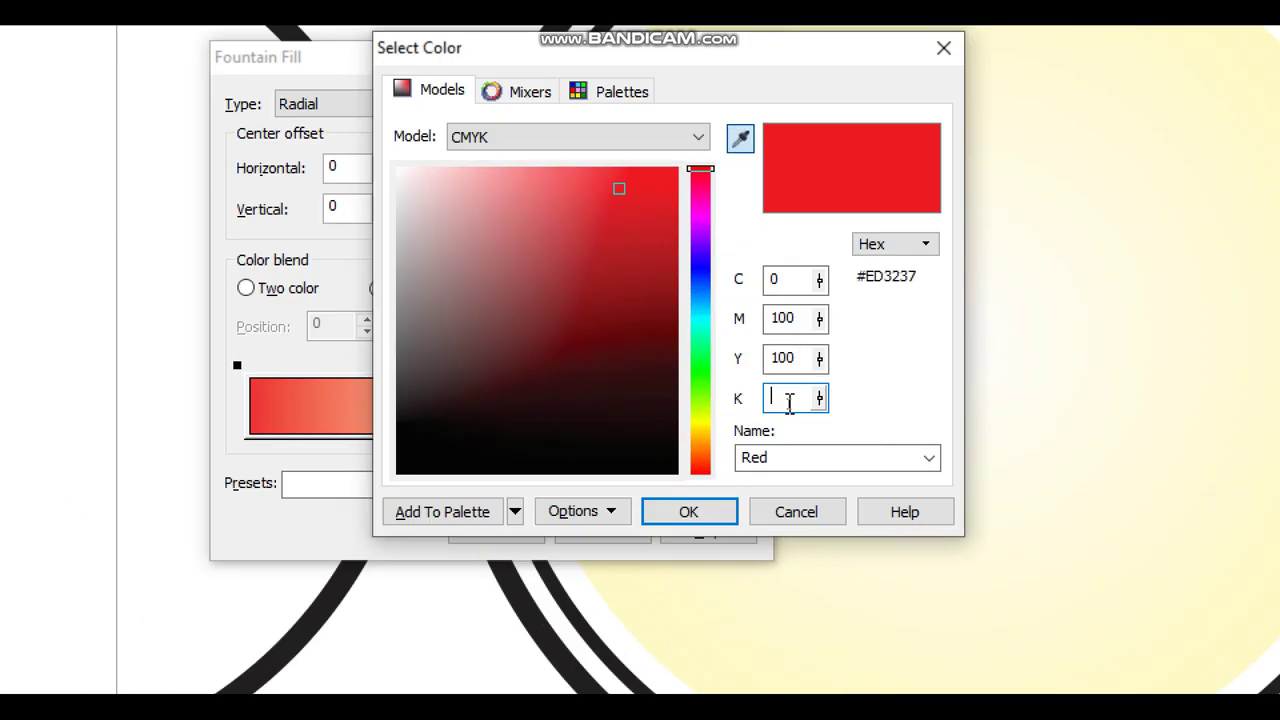
{"action": "type", "text": "50"}
{"action": "key", "text": "Return"}
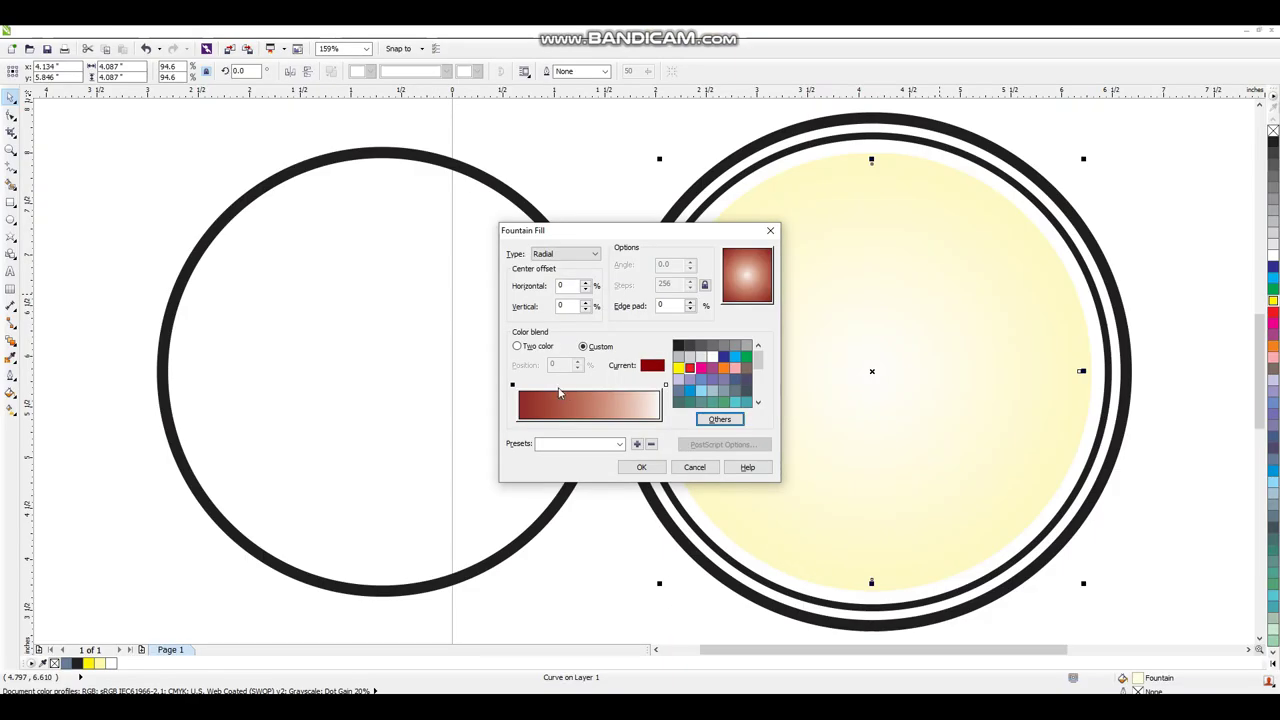
- Add a red color stop at 28% in the blend and set its end color to golden yellow
{"action": "double_click", "coordinate": [559, 390]}
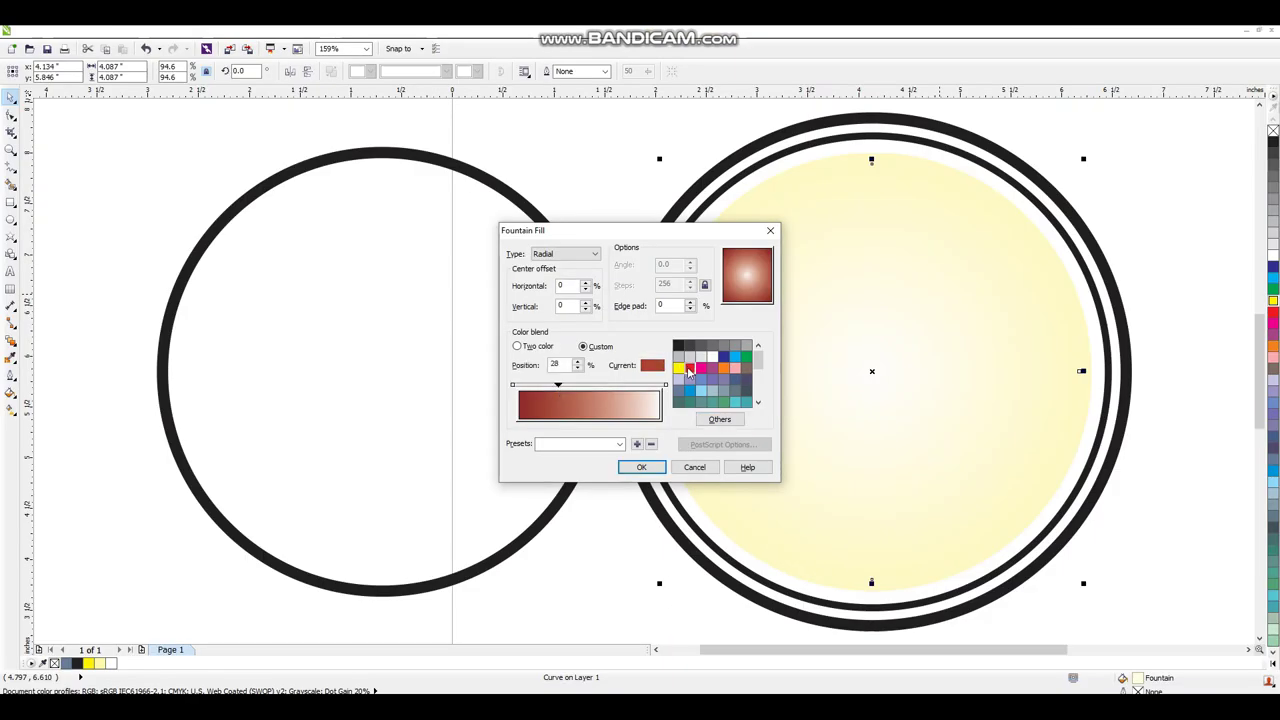
{"action": "left_click", "coordinate": [688, 372]}
{"action": "left_click", "coordinate": [757, 403]}
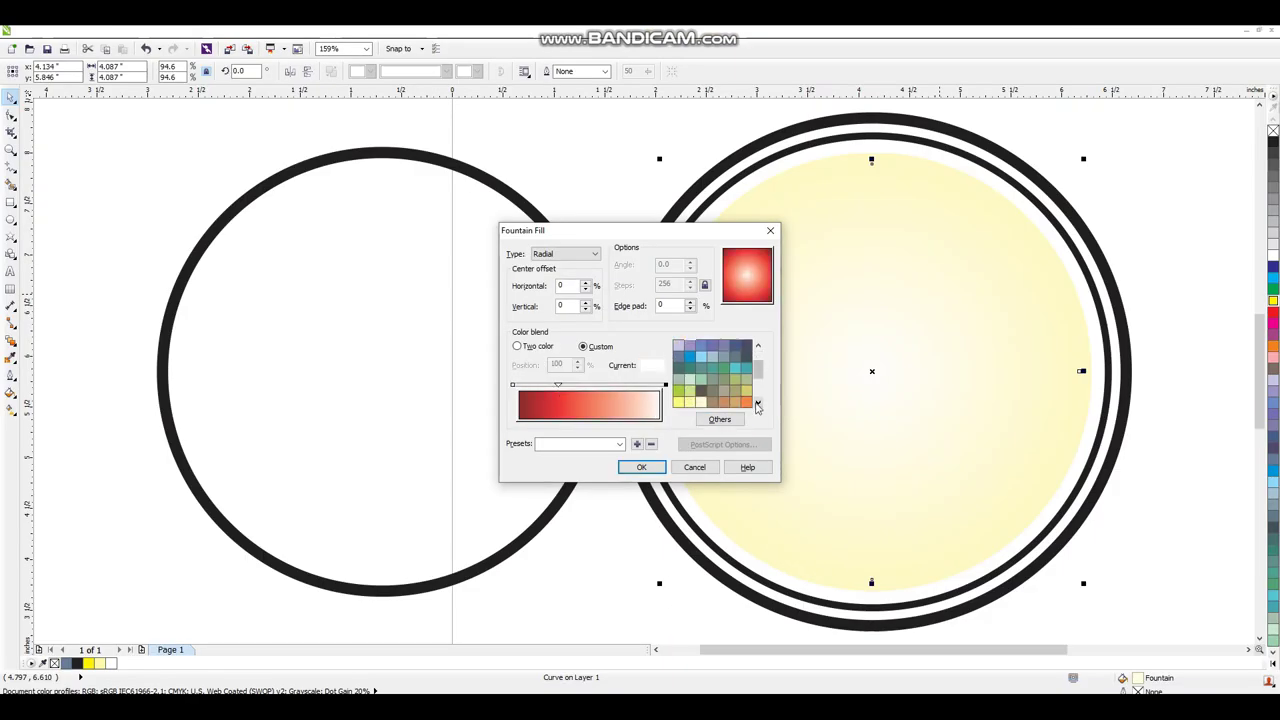
{"action": "left_click", "coordinate": [757, 403]}
{"action": "left_click", "coordinate": [690, 402]}
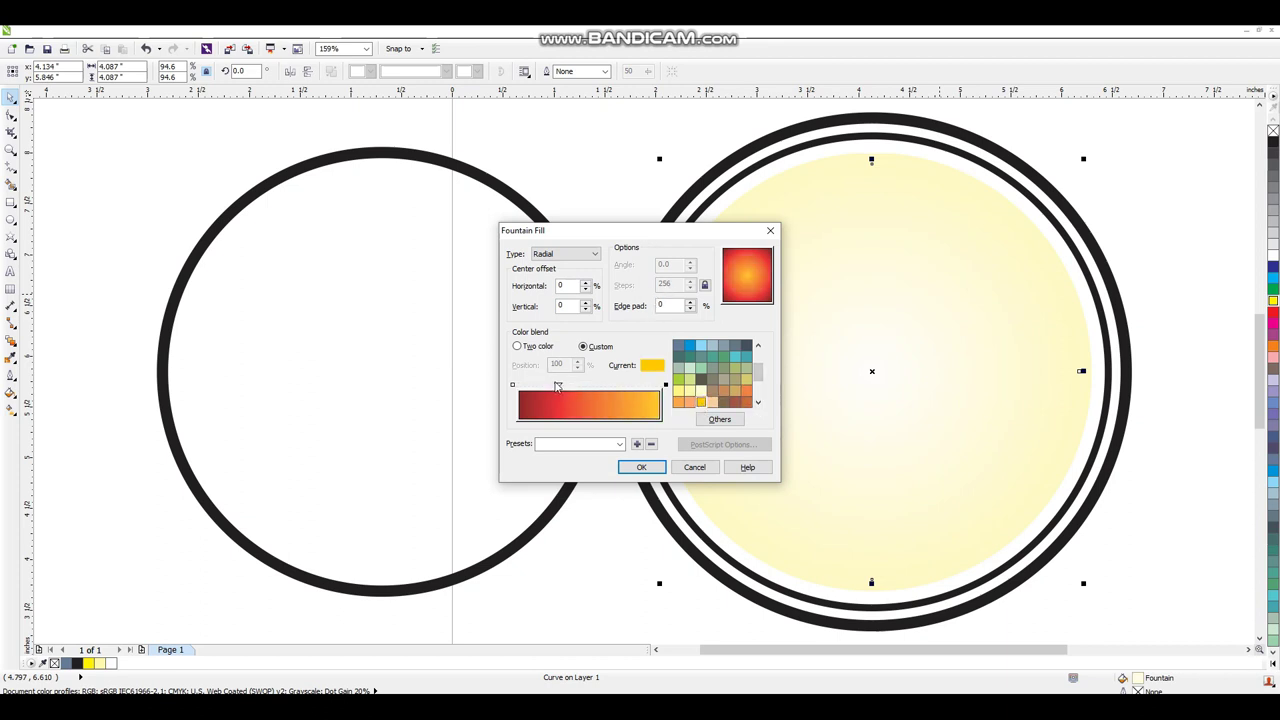
- Change the smaller disc's fountain fill to Linear type at a 90-degree angle and apply it
{"action": "left_click", "coordinate": [563, 255]}
{"action": "left_click", "coordinate": [565, 267]}
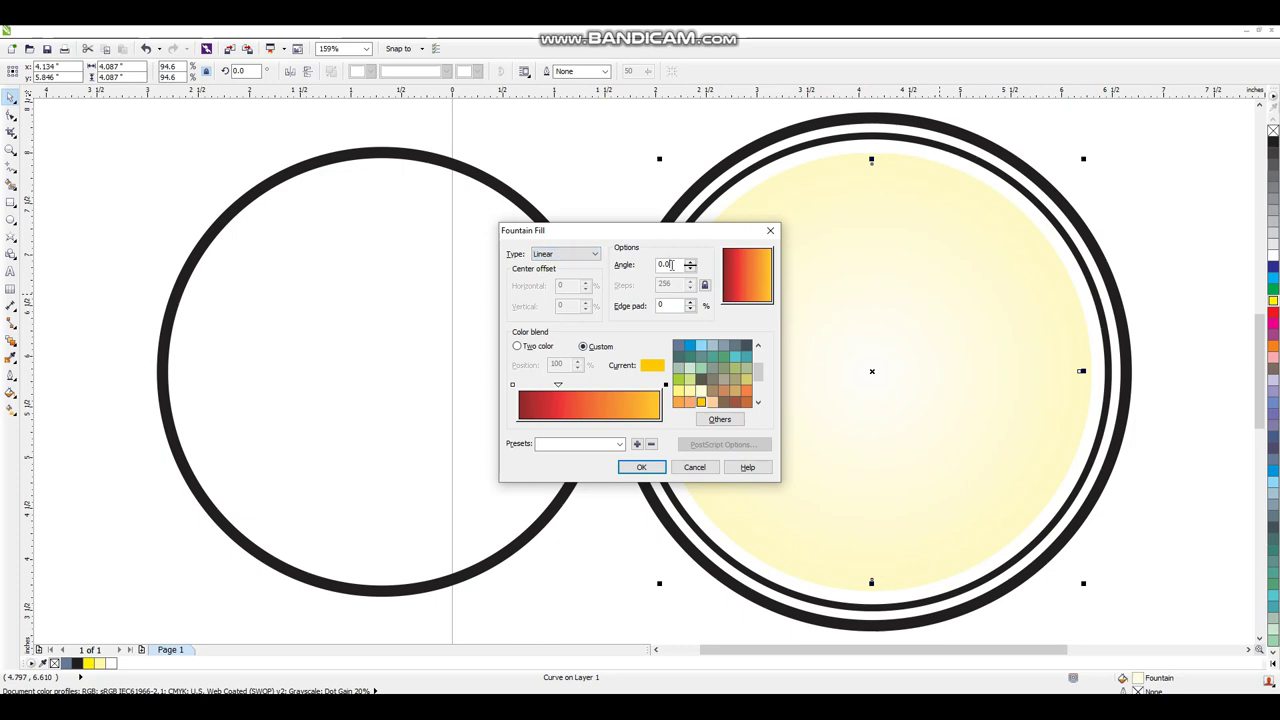
{"action": "type", "text": "90"}
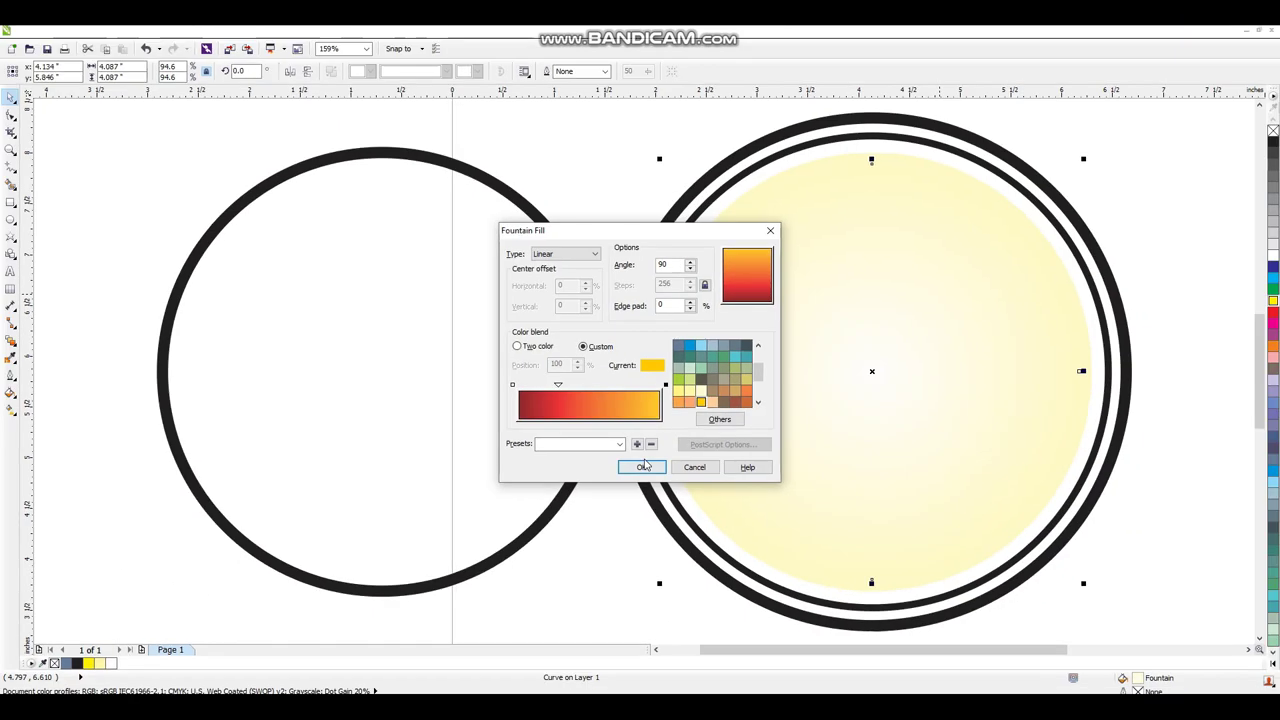
{"action": "left_click", "coordinate": [620, 645]}
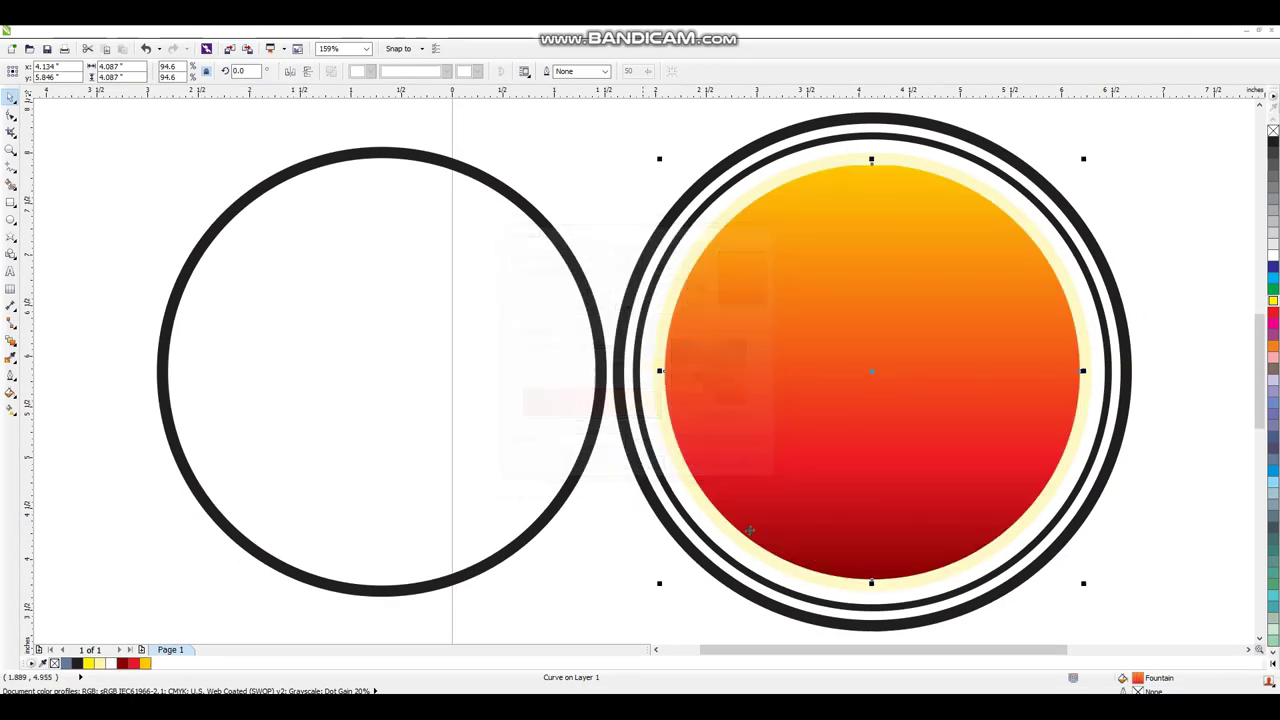
{"action": "left_click", "coordinate": [960, 285]}
- Convert the outline of the separate 8 pt circle to an object
{"action": "left_click", "coordinate": [434, 163]}
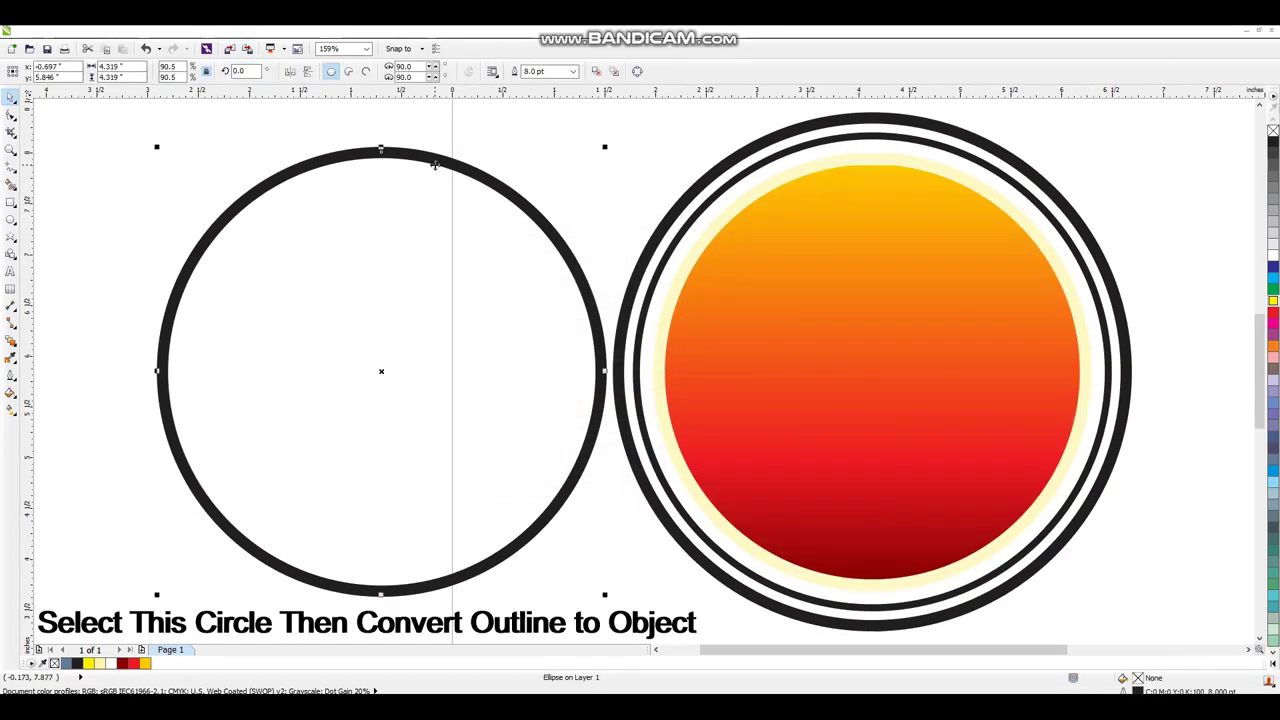
{"action": "left_click", "coordinate": [155, 30]}
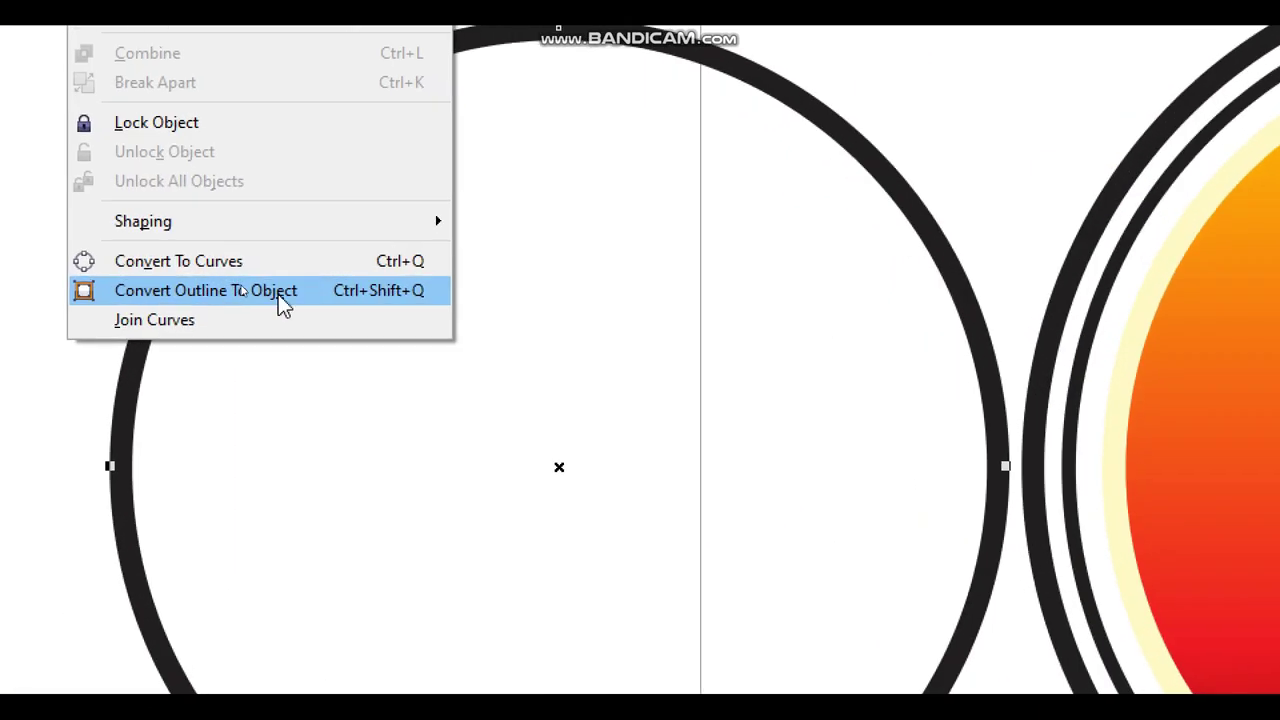
{"action": "left_click", "coordinate": [232, 284]}
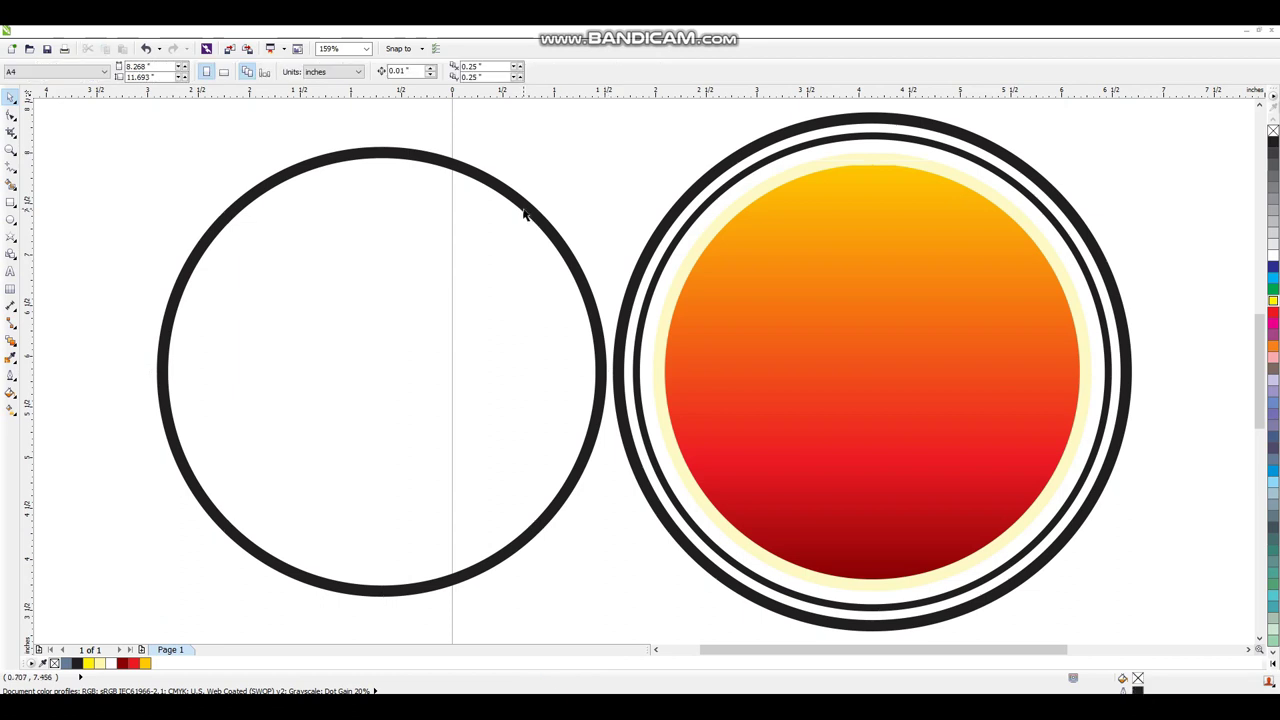
- Copy the disc's yellow-to-dark-red fountain fill onto the converted ring using the Interactive Fill tool
{"action": "left_click", "coordinate": [14, 412]}
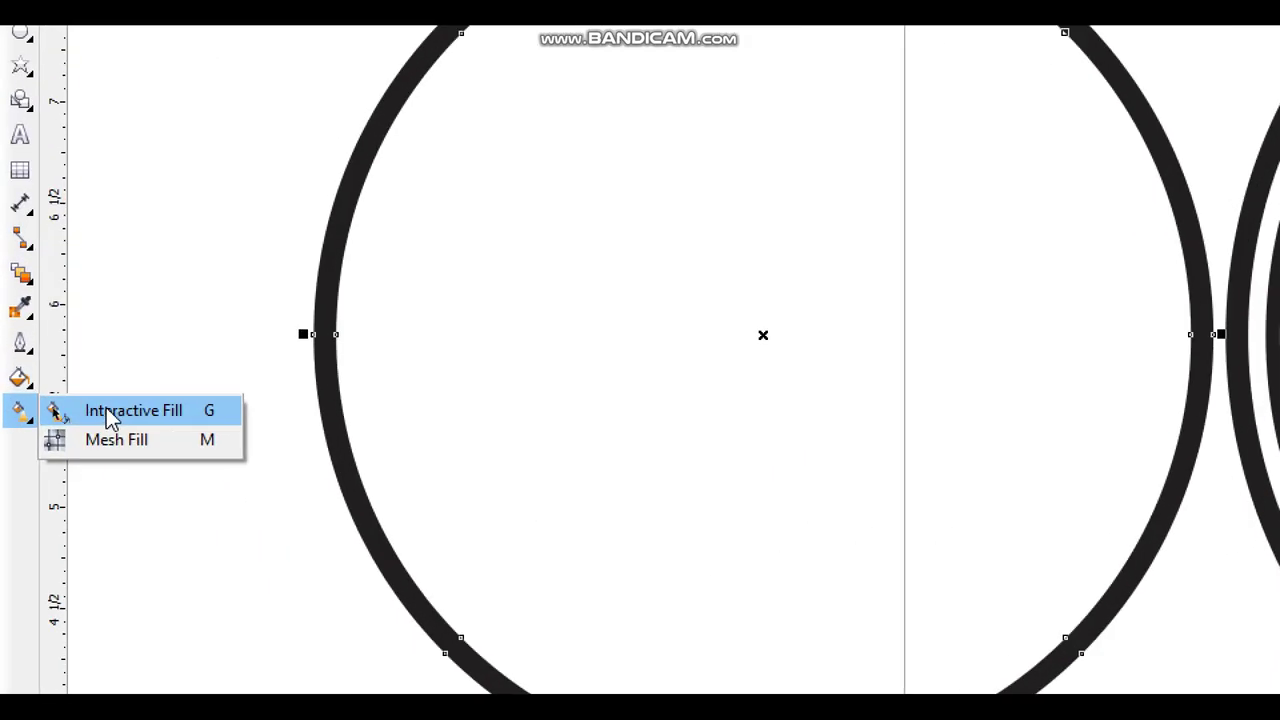
{"action": "left_click", "coordinate": [106, 410]}
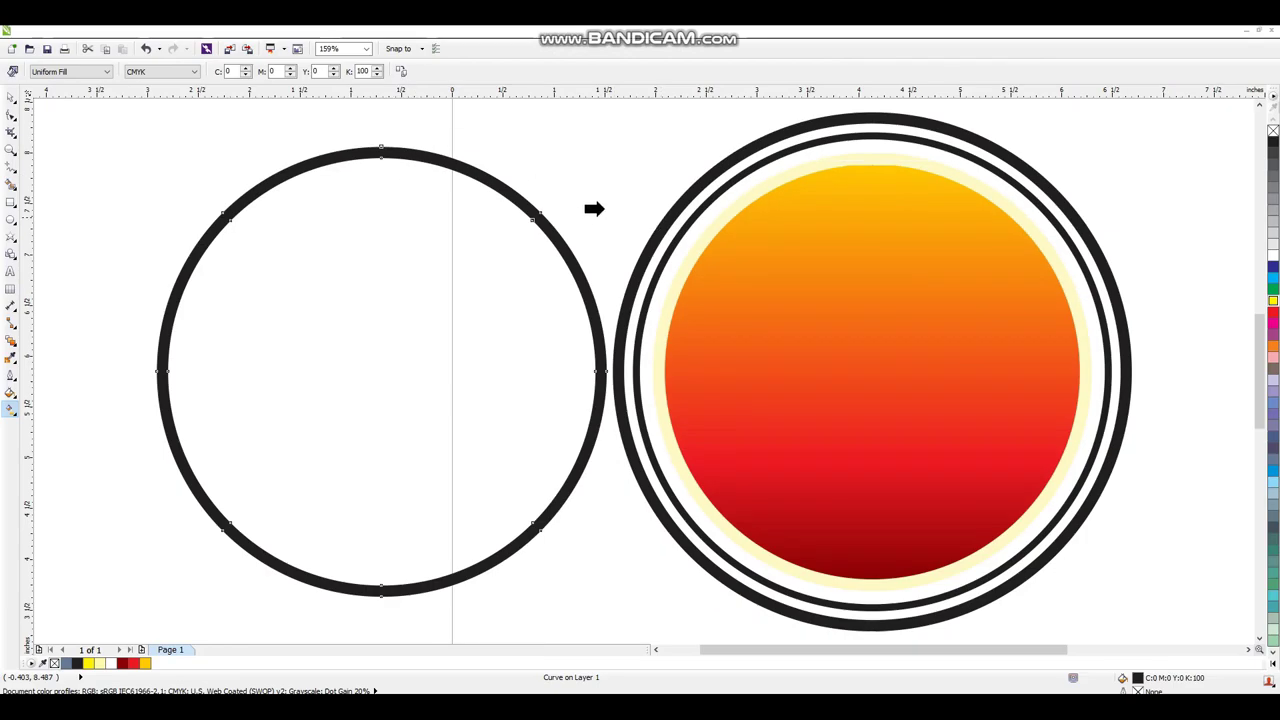
{"action": "left_click", "coordinate": [858, 312]}
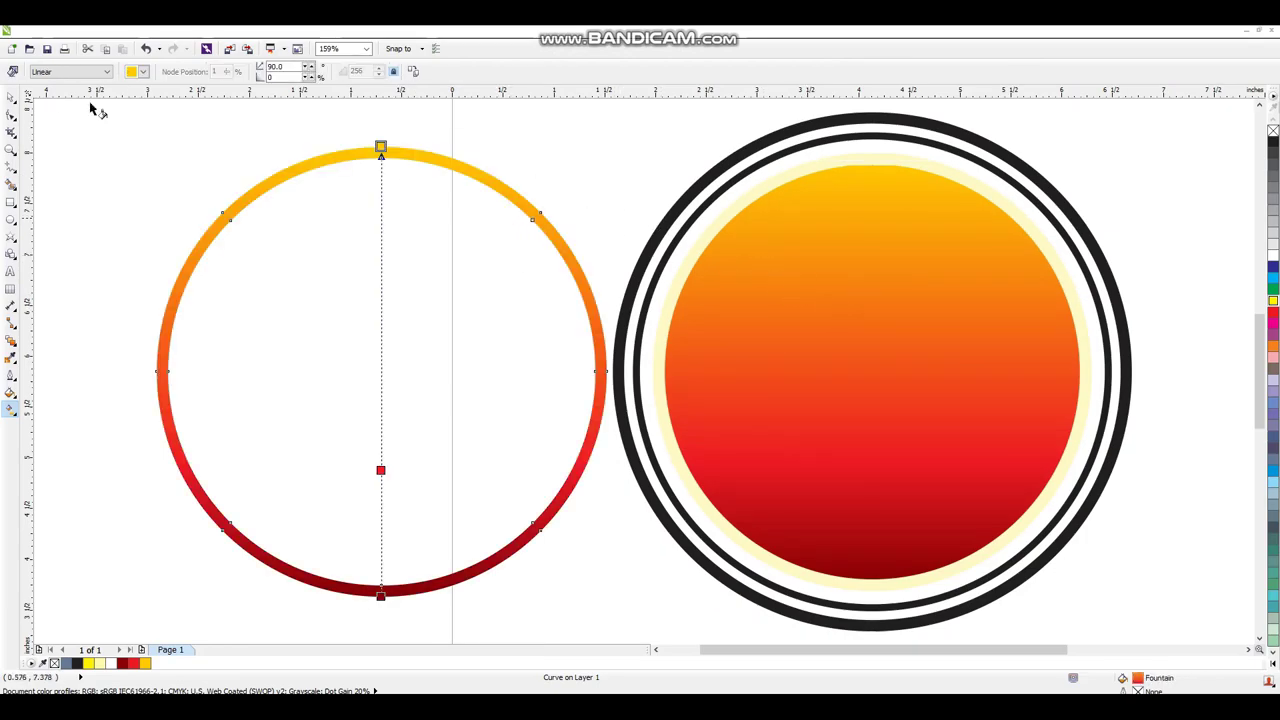
- Center the gradient ring on the gradient disc and place the pale yellow disc behind the ring
{"action": "left_click", "coordinate": [10, 97]}
{"action": "left_click", "coordinate": [963, 191], "text": "shift"}
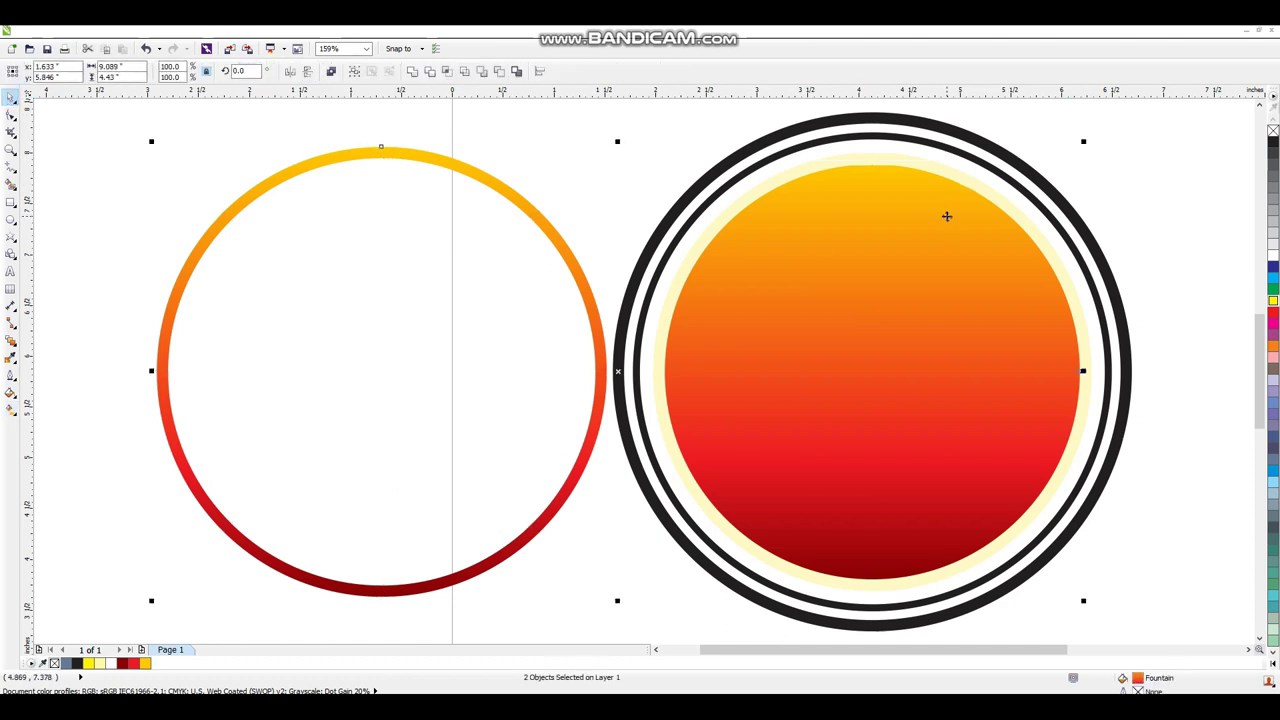
{"action": "key", "text": "c"}
{"action": "left_click", "coordinate": [977, 186]}
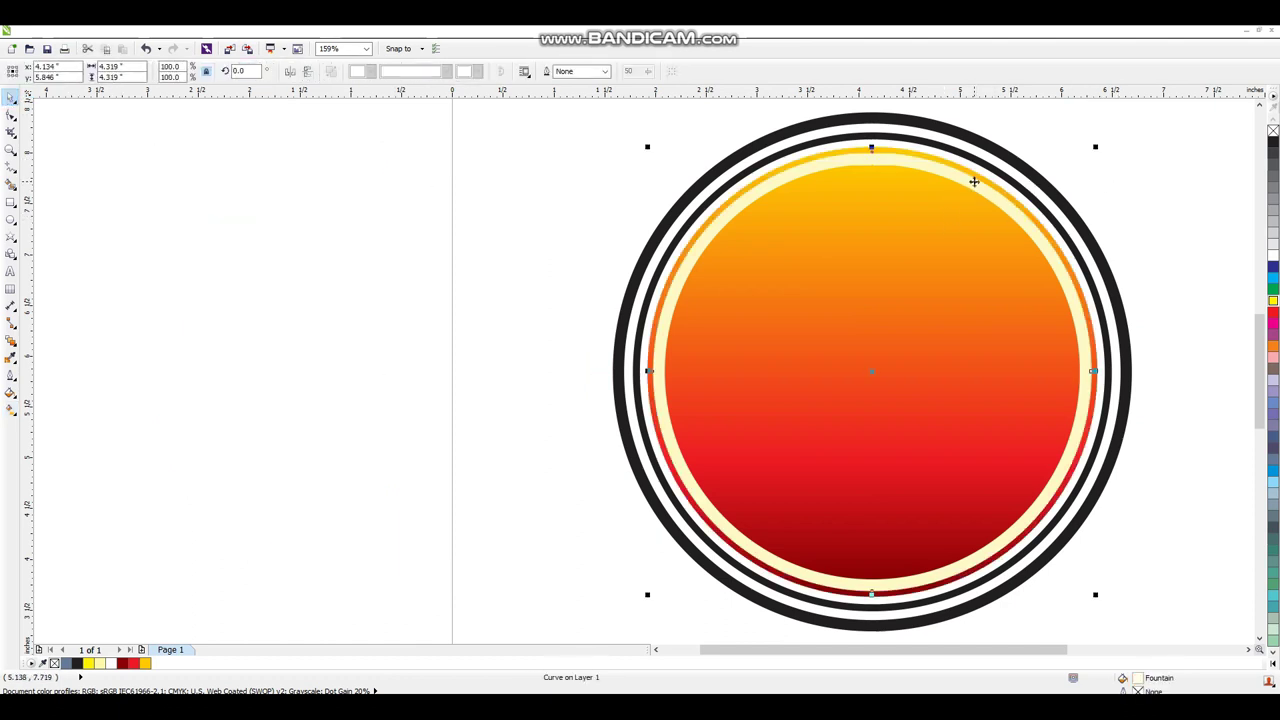
{"action": "left_click", "coordinate": [1118, 165]}
- Add the artistic text "100%" beside the badge and set its font to Aurora
{"action": "scroll", "coordinate": [1117, 165], "scroll_direction": "right", "scroll_amount": 3}
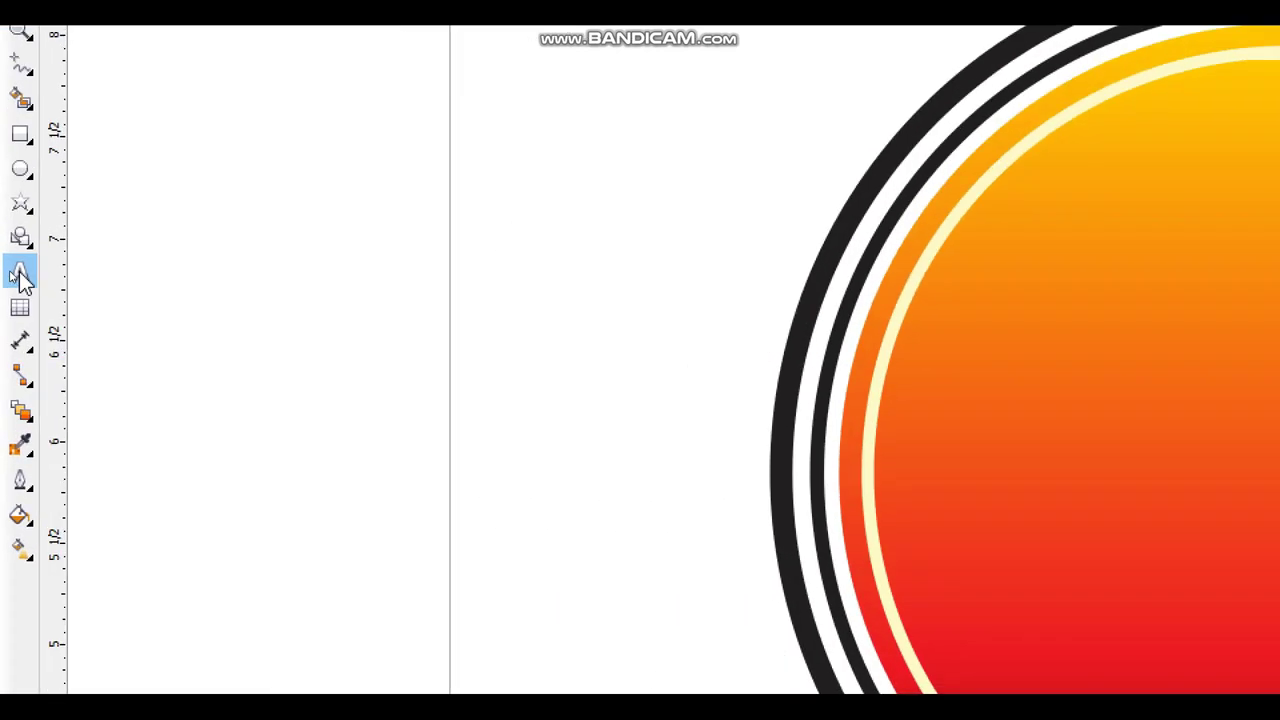
{"action": "left_click", "coordinate": [10, 272]}
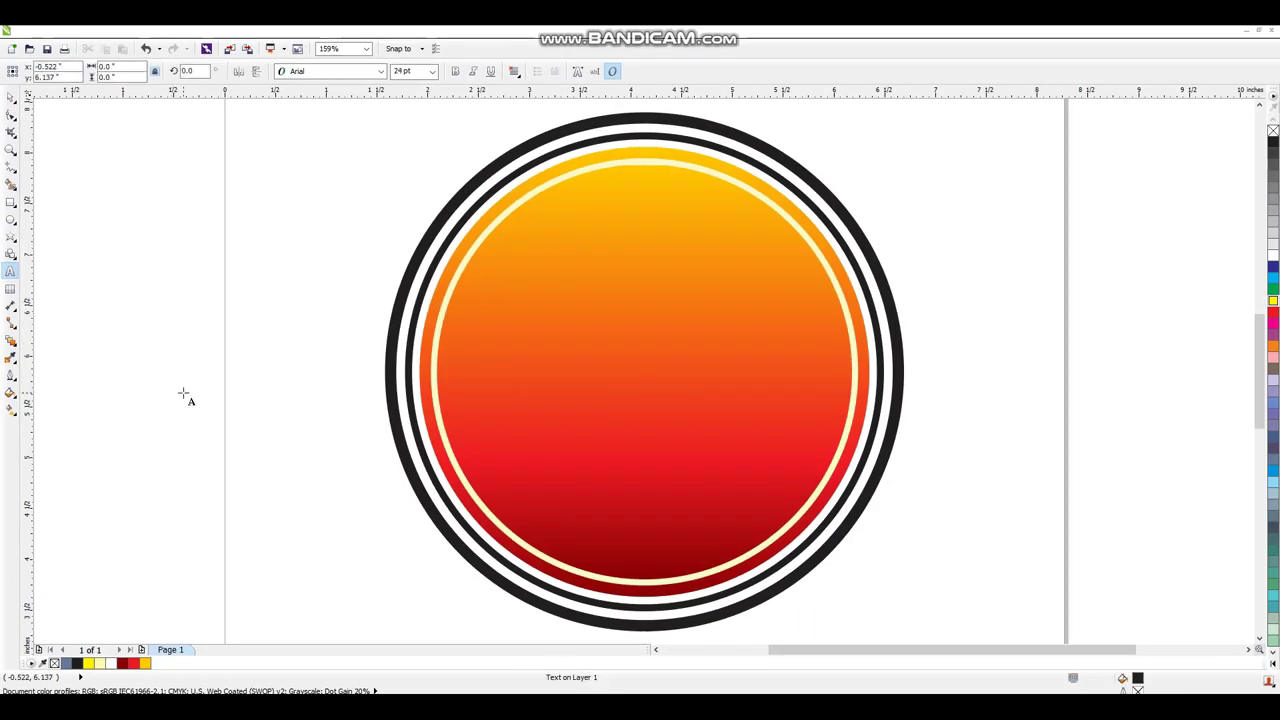
{"action": "type", "text": "100%"}
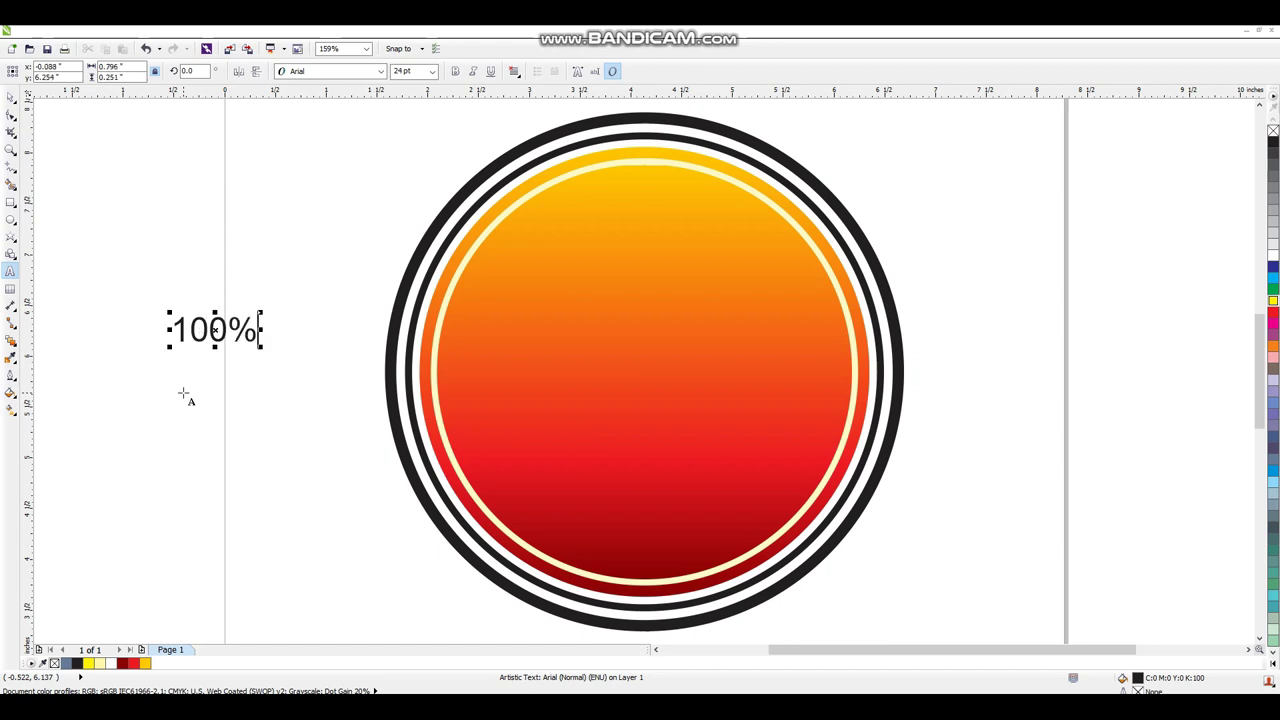
{"action": "left_click", "coordinate": [330, 71]}
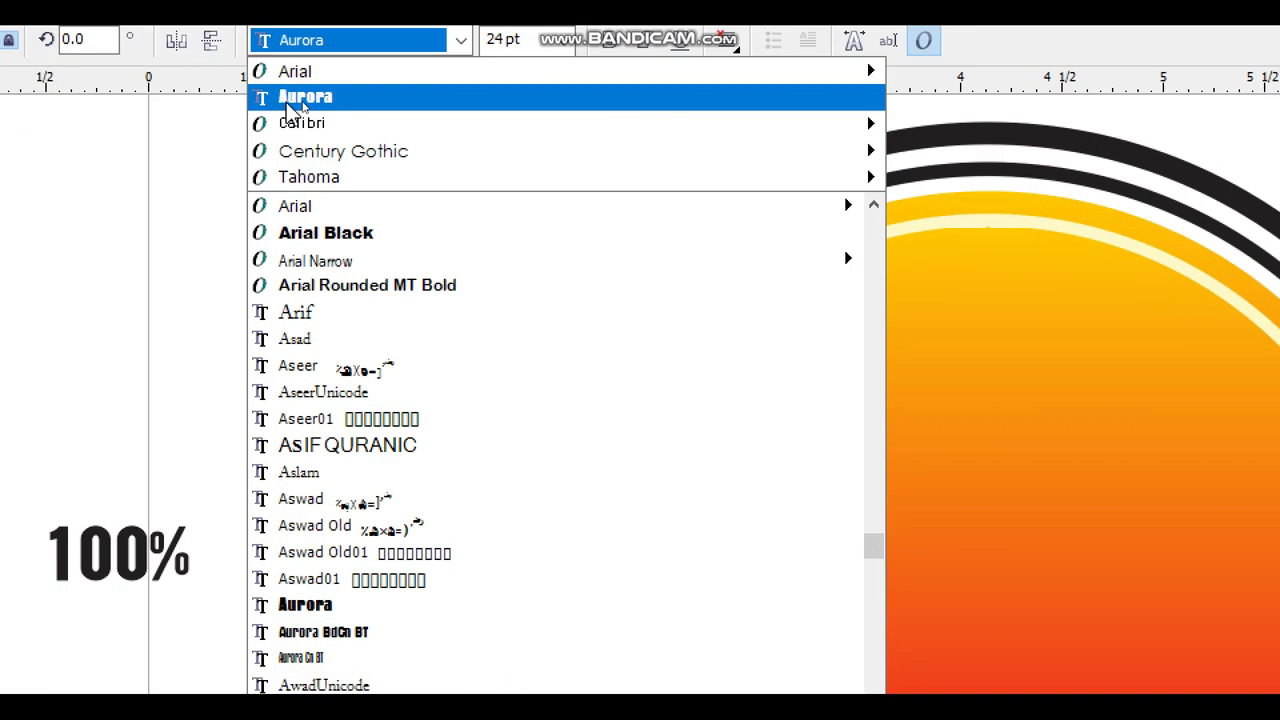
{"action": "left_click", "coordinate": [293, 100]}
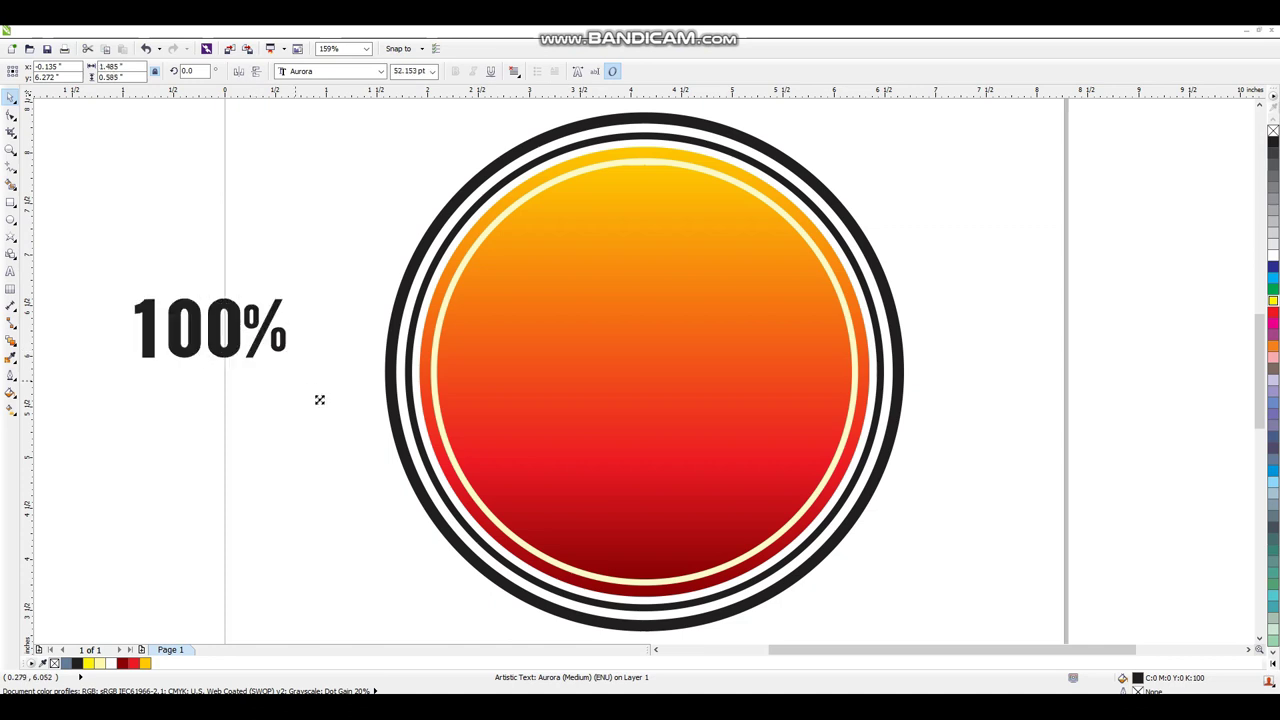
- Enlarge the "100%" text to about 74 pt and center it horizontally and vertically on the gradient disc
{"action": "left_click", "coordinate": [546, 315], "text": "shift"}
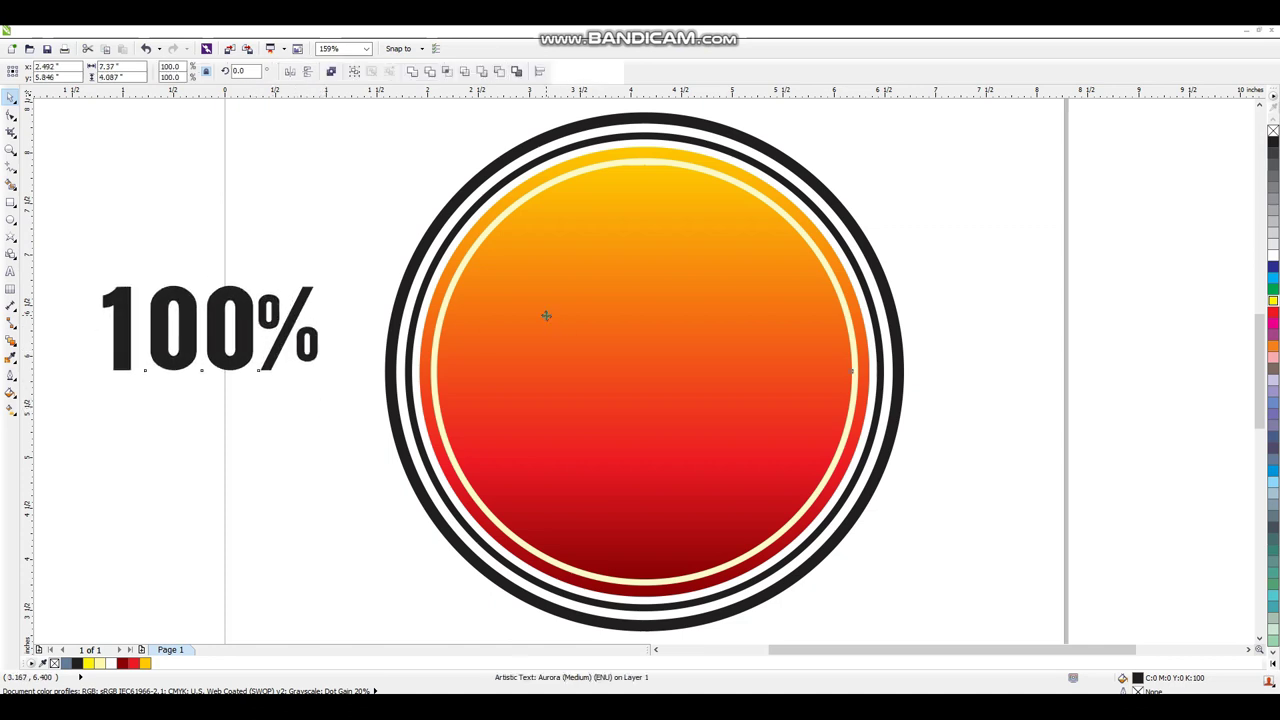
{"action": "key", "text": "c"}
{"action": "key", "text": "e"}
{"action": "left_click", "coordinate": [935, 281]}
- Fill the "100%" text with white, scaled up to about 117 pt and moved slightly upward on the disc
{"action": "left_click", "coordinate": [744, 346]}
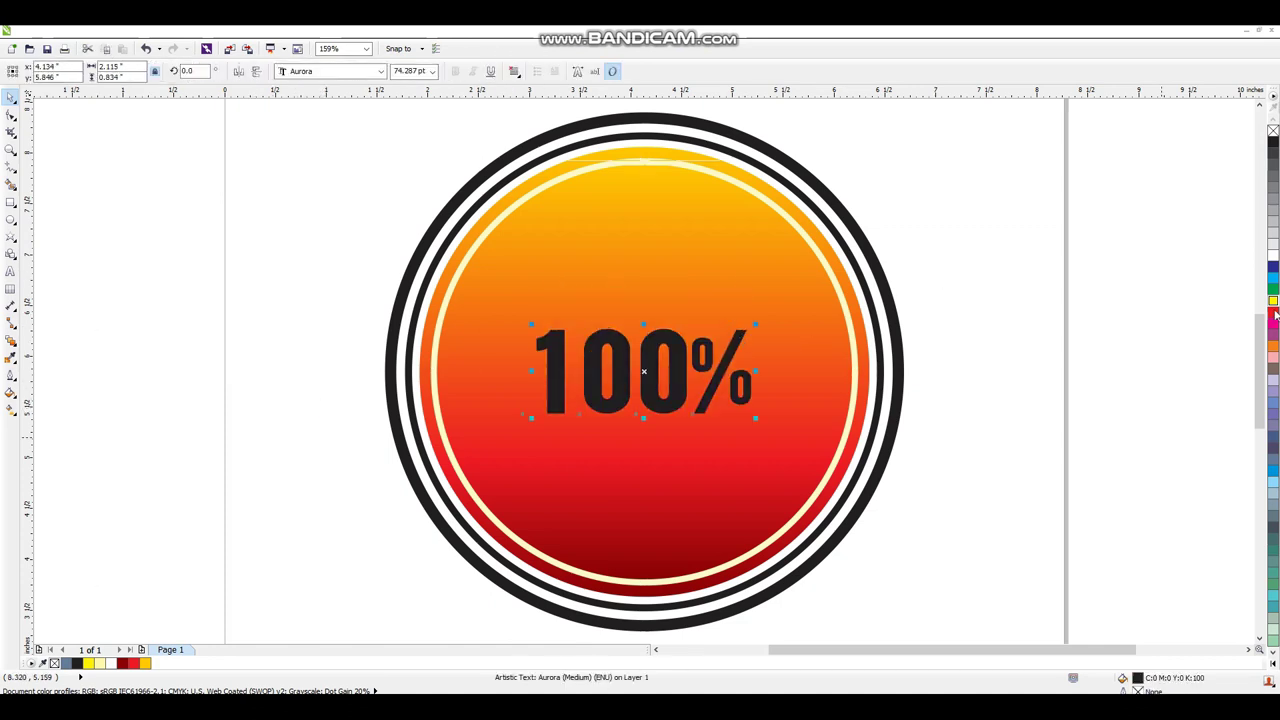
{"action": "left_click", "coordinate": [1271, 258]}
{"action": "left_click_drag", "start_coordinate": [761, 416], "coordinate": [823, 470]}
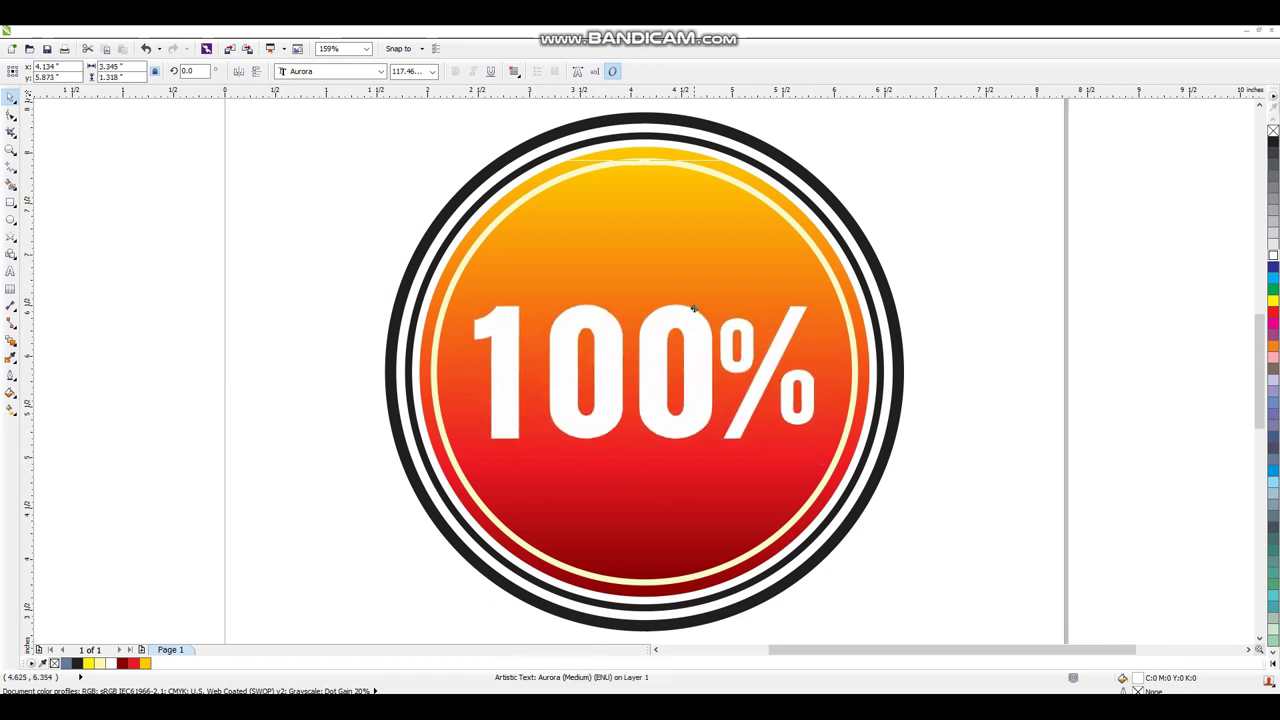
{"action": "left_click_drag", "start_coordinate": [693, 308], "coordinate": [693, 296]}
{"action": "left_click", "coordinate": [983, 177]}
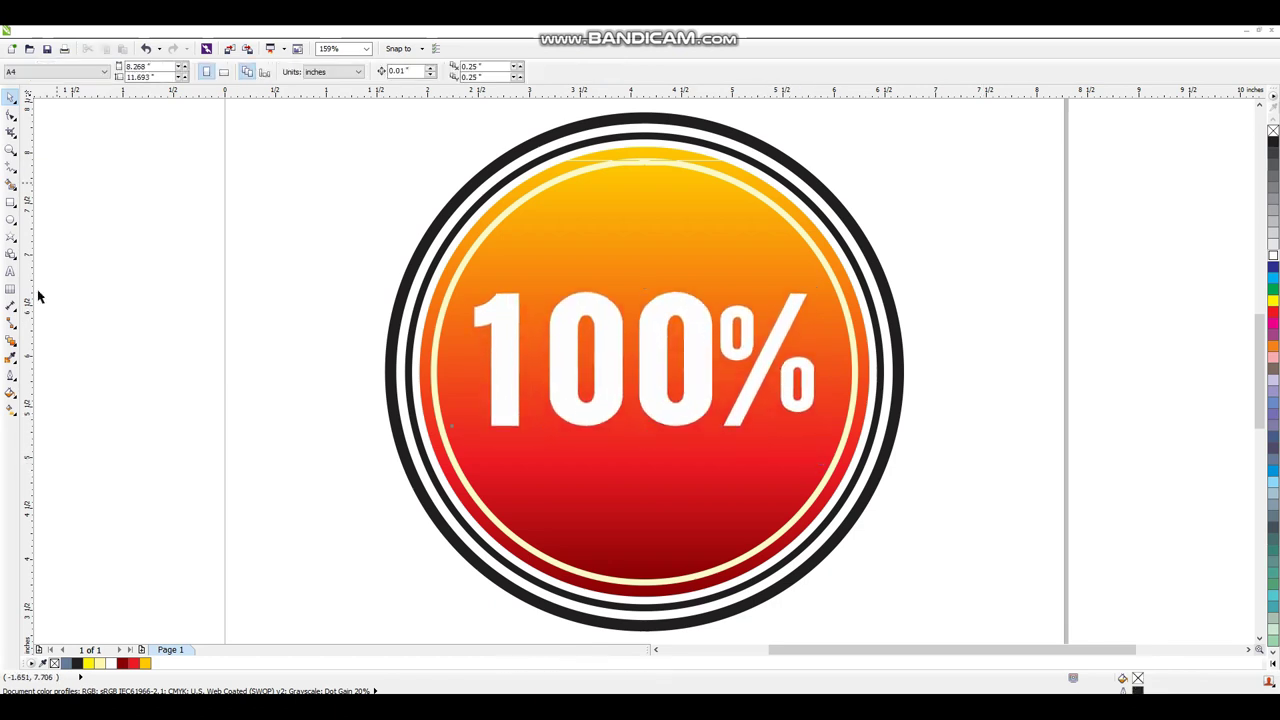
- Add the artistic text "SATISFACTION" beside the badge
{"action": "left_click", "coordinate": [206, 350]}
{"action": "type", "text": "SATISF"}
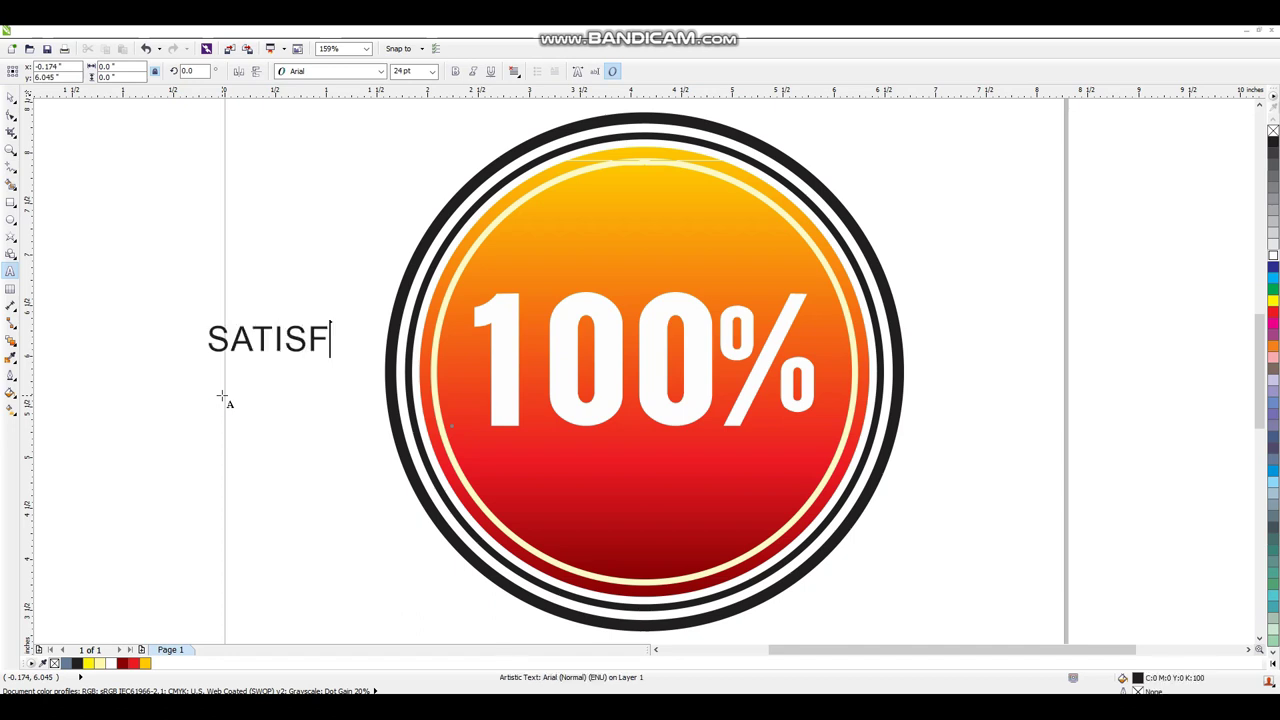
{"action": "type", "text": "ACTIO"}
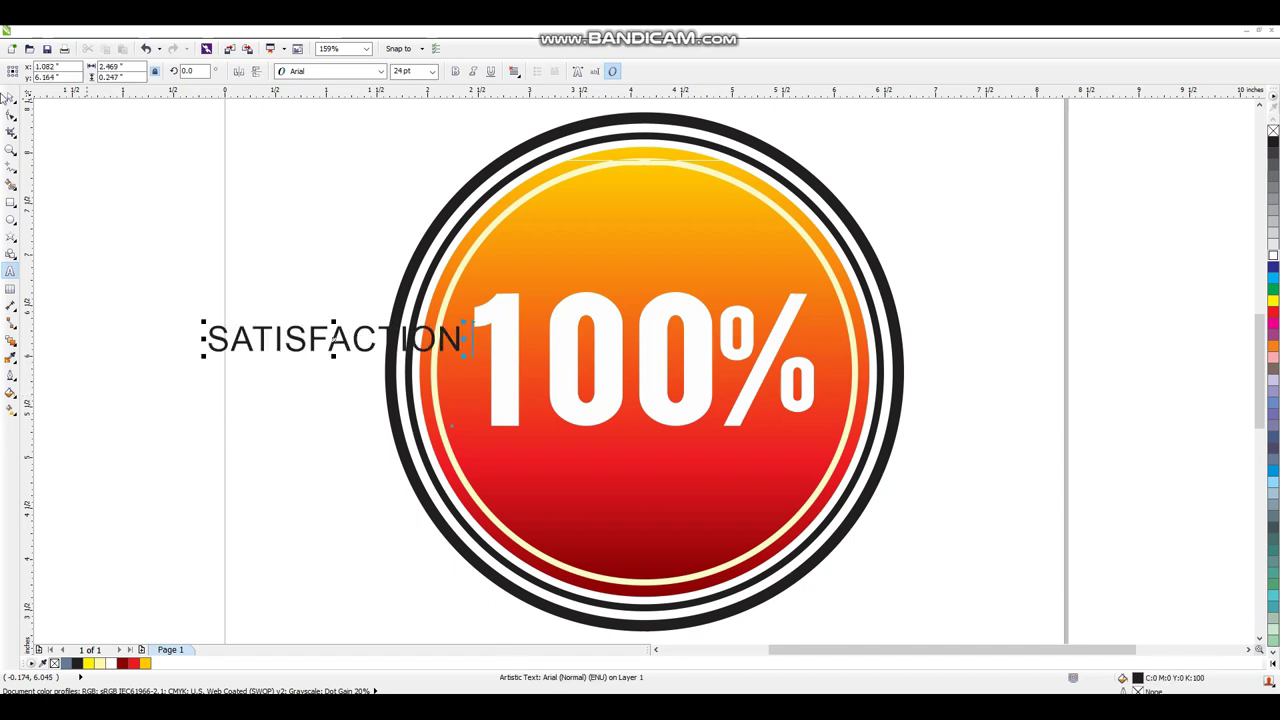
{"action": "type", "text": "N"}
{"action": "left_click", "coordinate": [8, 97]}
- Format the "SATISFACTION" text as bold 30 pt and place it in white directly beneath "100%"
{"action": "left_click", "coordinate": [455, 71]}
{"action": "left_click", "coordinate": [432, 71]}
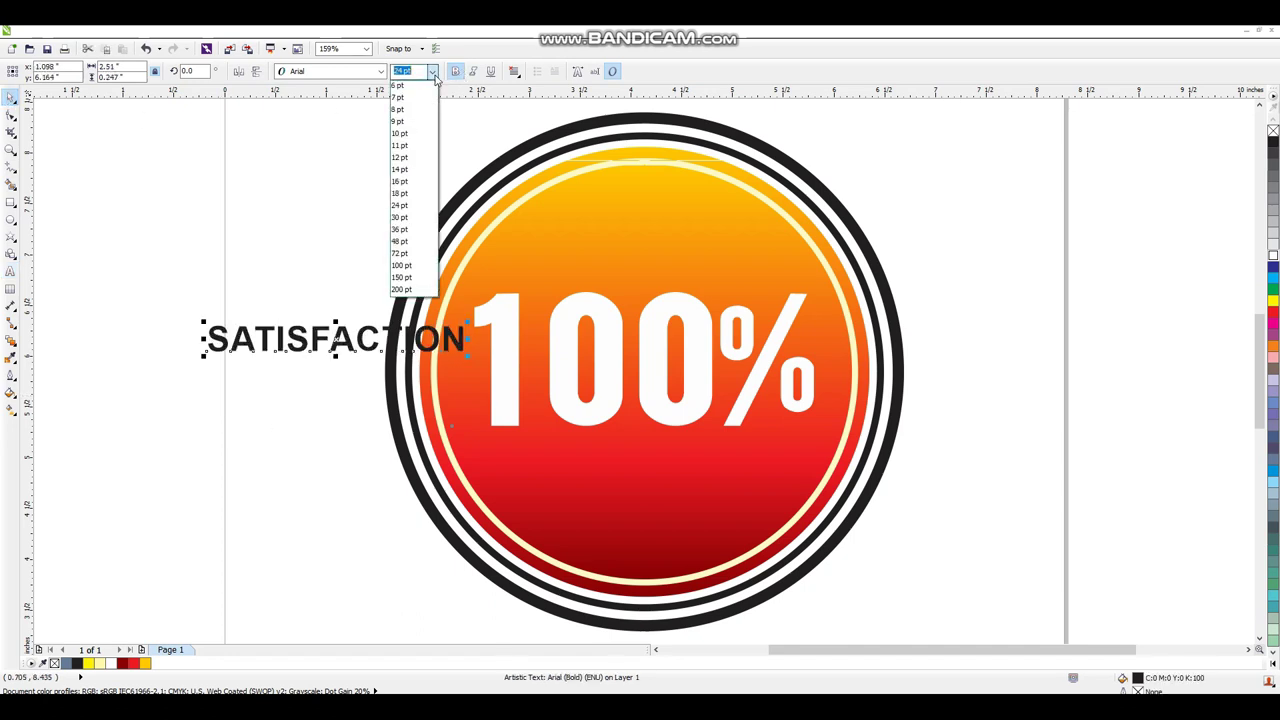
{"action": "type", "text": "30"}
{"action": "key", "text": "Return"}
{"action": "left_click_drag", "start_coordinate": [342, 337], "coordinate": [651, 458]}
{"action": "left_click", "coordinate": [1274, 250]}
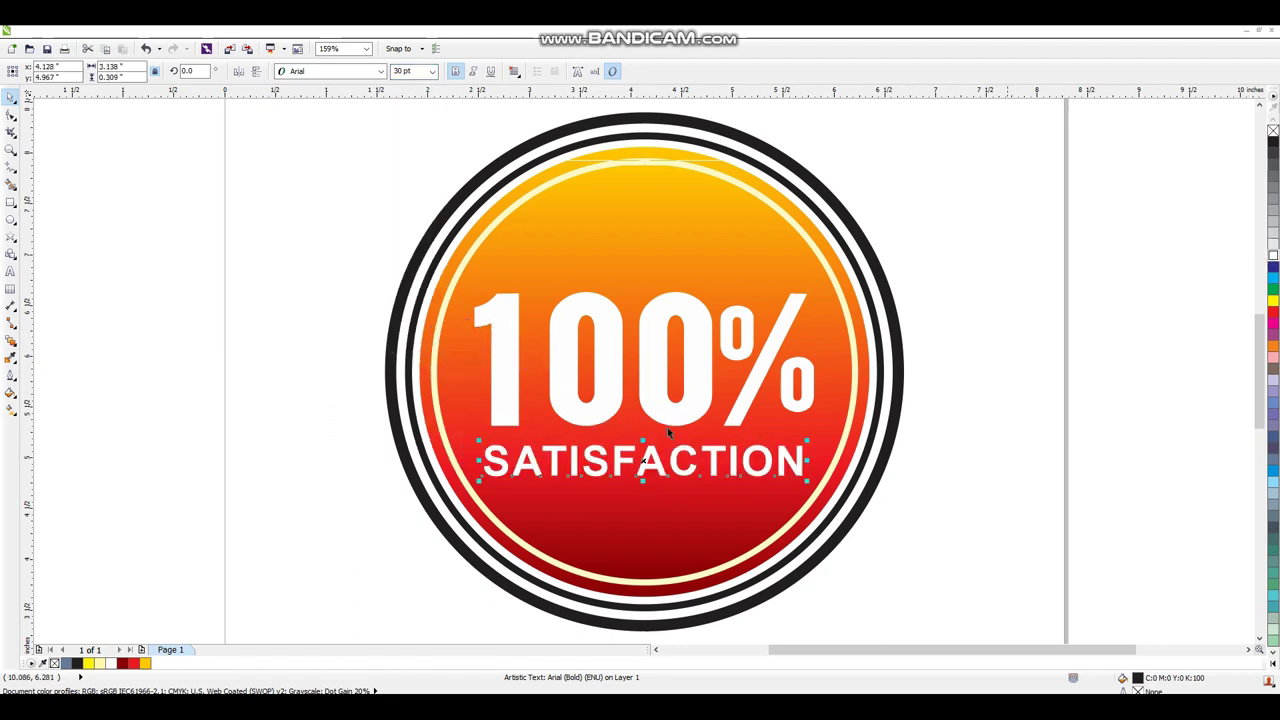
- Group the "100%" and "SATISFACTION" texts and center the group vertically on the gradient disc
{"action": "left_click_drag", "start_coordinate": [977, 263], "coordinate": [455, 488]}
{"action": "left_click", "coordinate": [612, 268], "text": "shift"}
{"action": "key", "text": "e"}
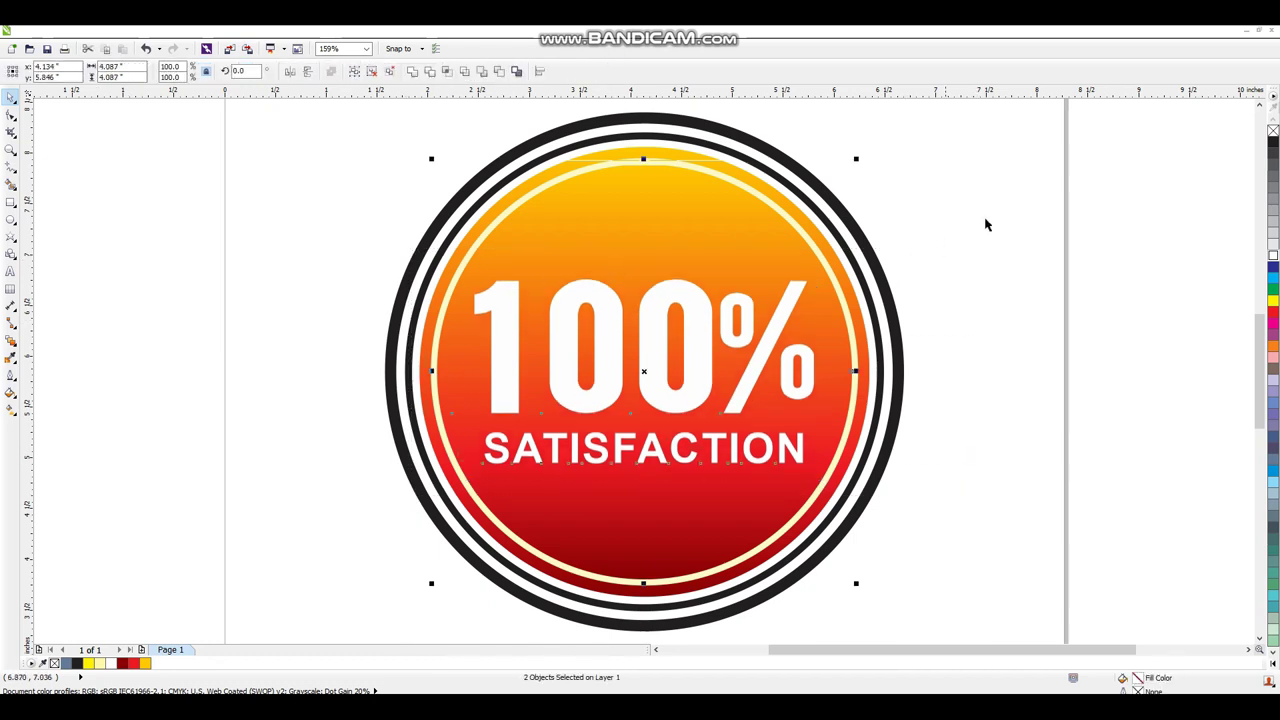
{"action": "left_click", "coordinate": [986, 223]}
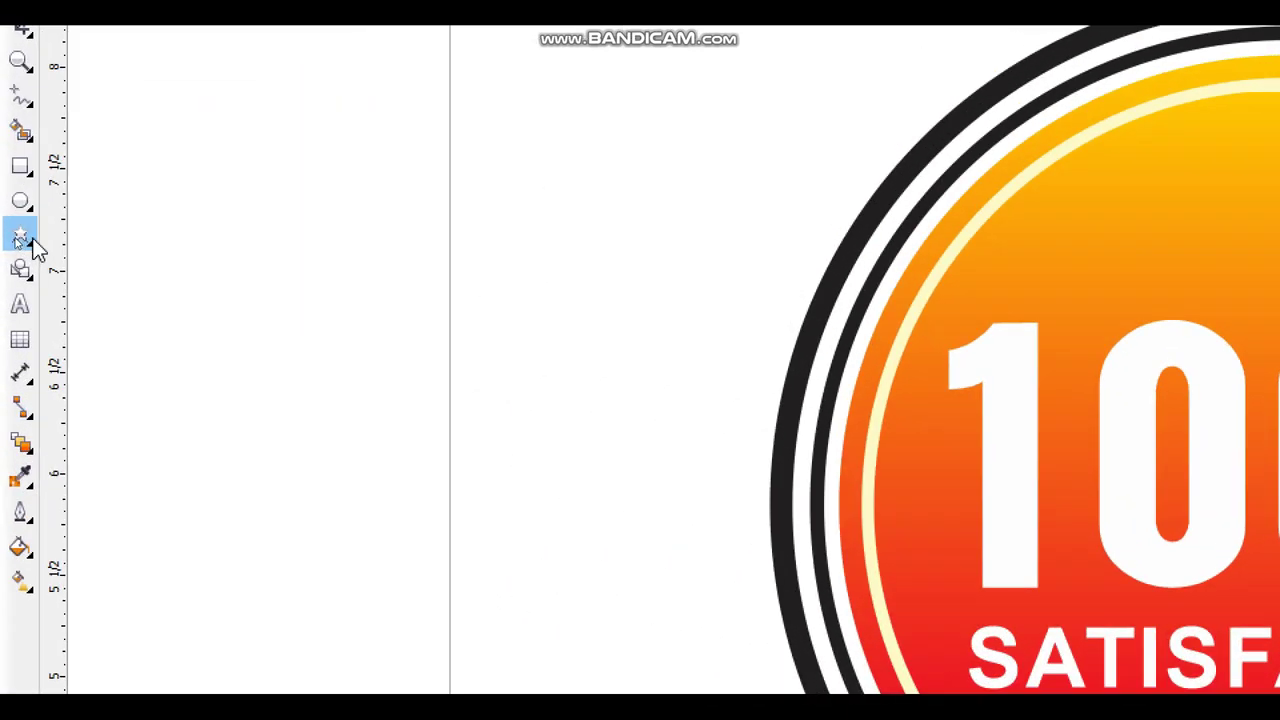
- Draw a small five-pointed star above the "1" and place a copy level with it above the percent sign
{"action": "left_click", "coordinate": [12, 238]}
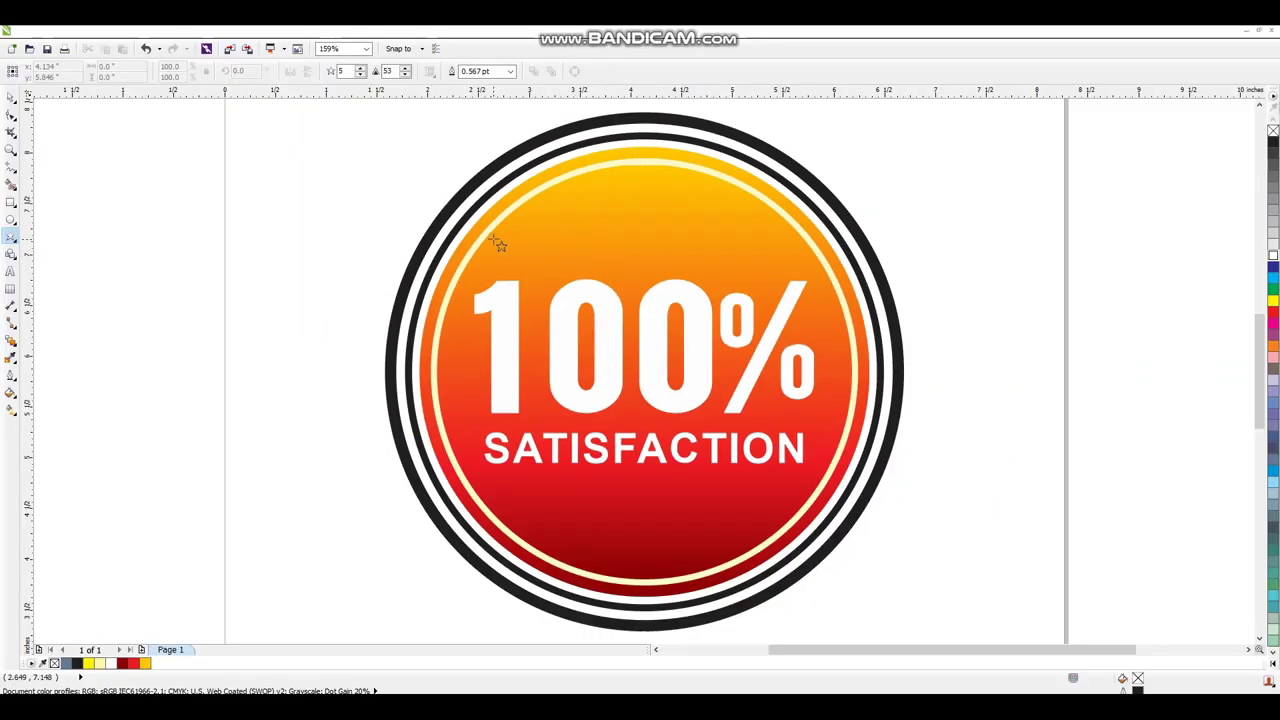
{"action": "mouse_move", "coordinate": [490, 235]}
{"action": "left_mouse_down"}
{"action": "mouse_move", "coordinate": [528, 270]}
{"action": "mouse_move", "coordinate": [765, 258]}
{"action": "left_mouse_up"}
{"action": "left_click", "coordinate": [10, 97]}
{"action": "left_click", "coordinate": [98, 190]}
{"action": "left_click", "coordinate": [908, 210]}
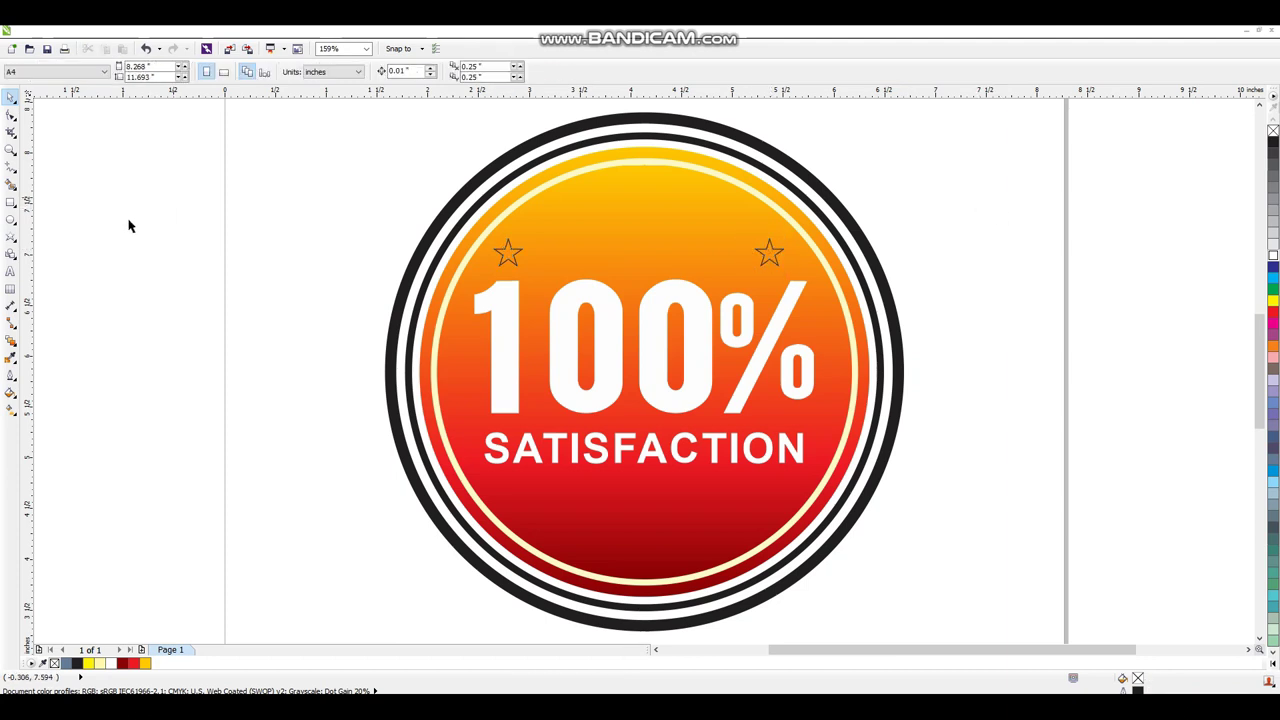
- Draw a straight line about 2.57 inches long between the centers of the two stars and convert it to a curve
{"action": "left_click", "coordinate": [11, 169]}
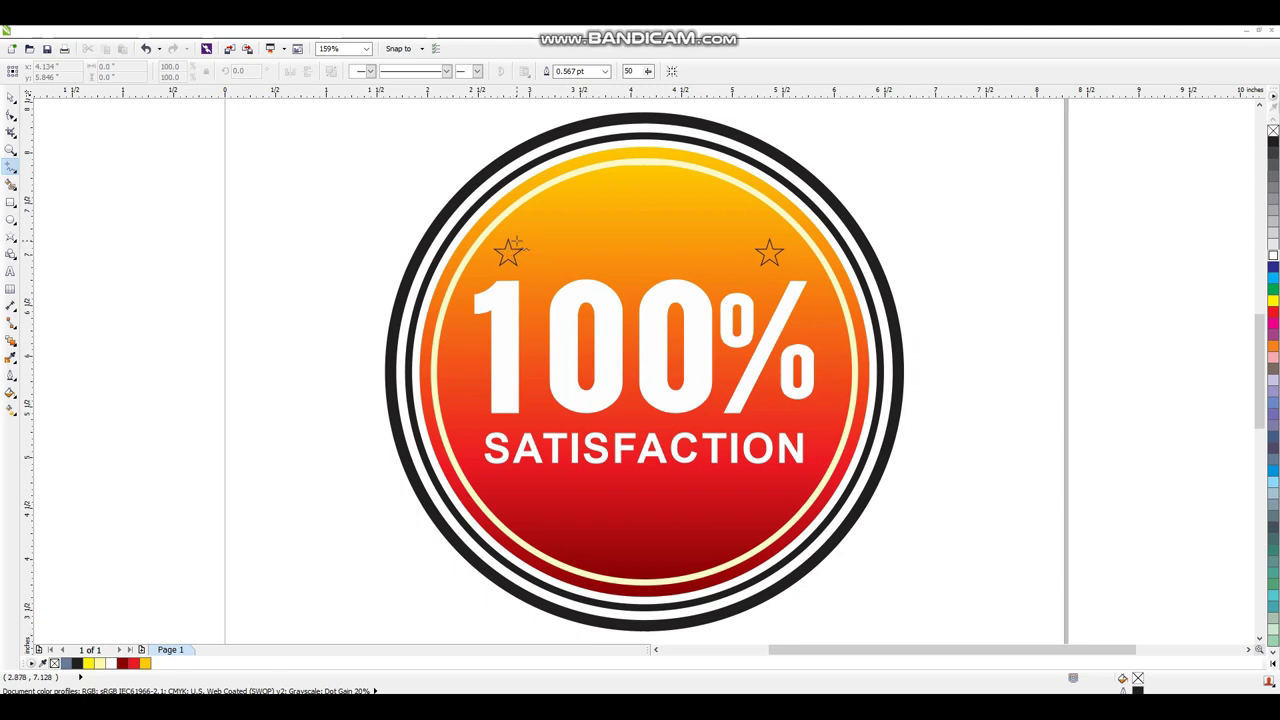
{"action": "left_click_drag", "start_coordinate": [508, 253], "coordinate": [769, 253]}
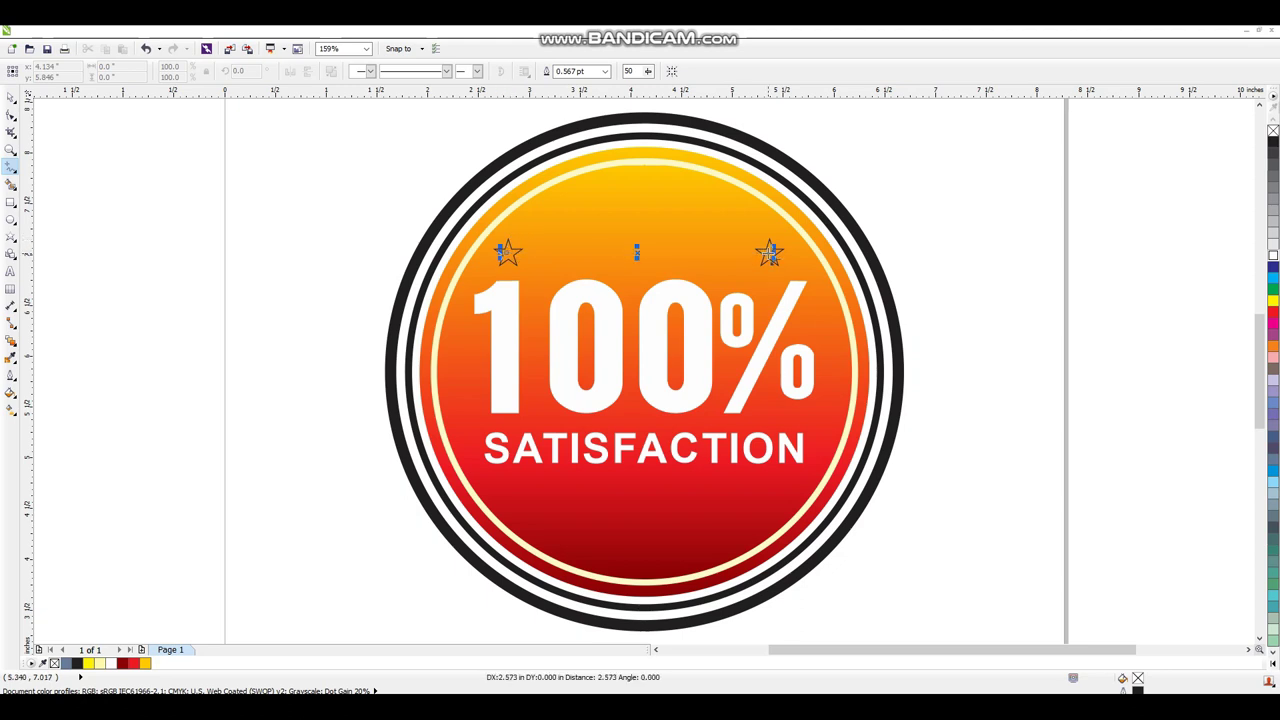
{"action": "left_click", "coordinate": [11, 115]}
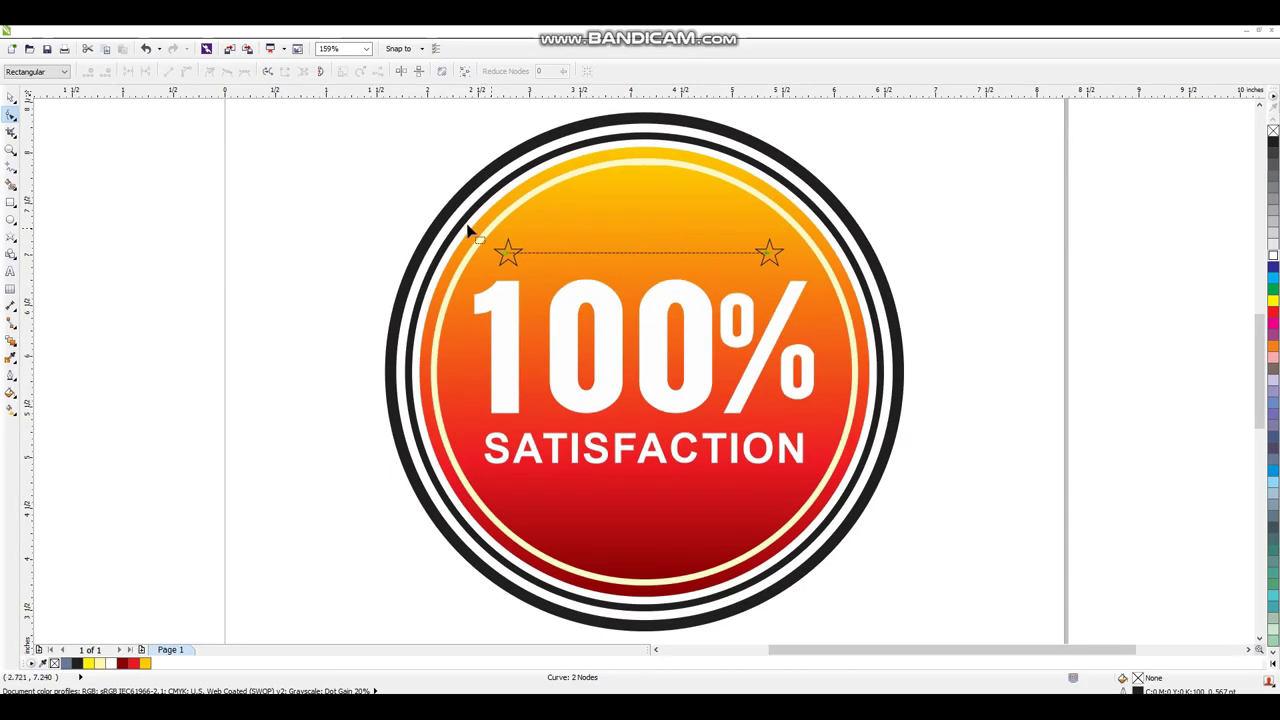
{"action": "left_click_drag", "start_coordinate": [468, 230], "coordinate": [779, 256]}
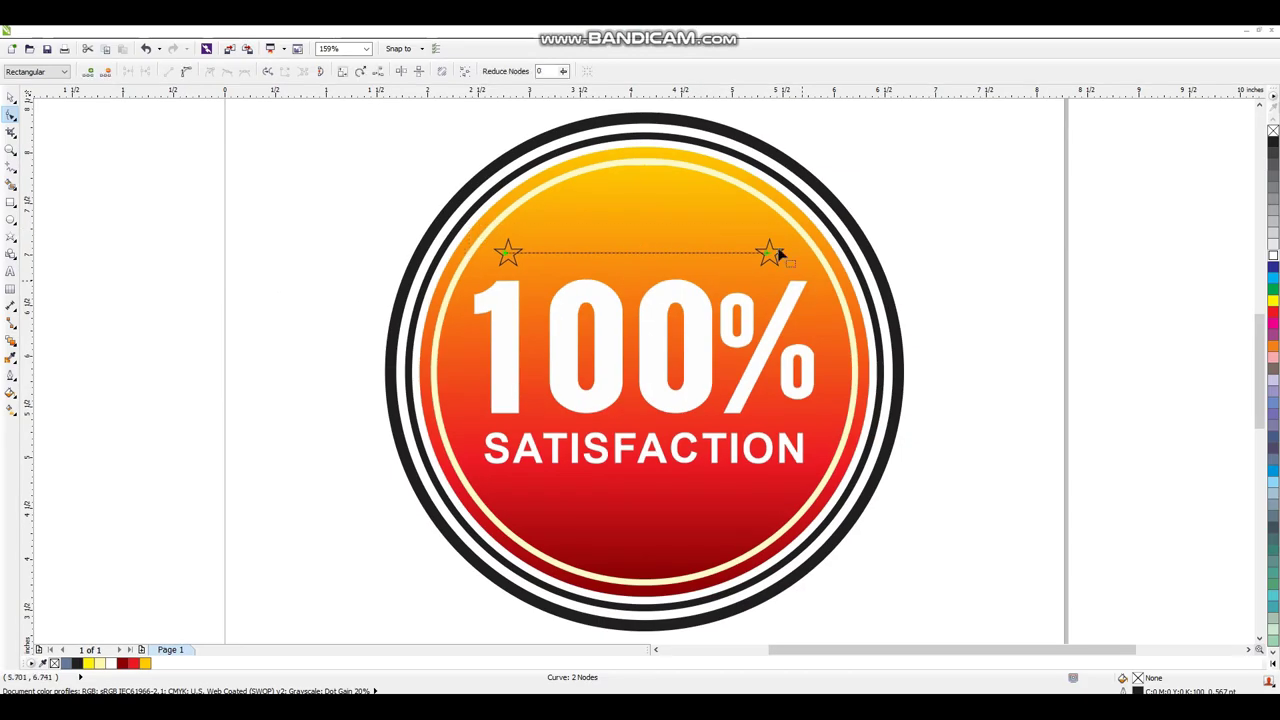
{"action": "left_click", "coordinate": [189, 73]}
- Bend the line between the stars into an even arch above "100%", adjusting the curve handles at both ends
{"action": "left_click_drag", "start_coordinate": [640, 258], "coordinate": [709, 160]}
{"action": "left_click", "coordinate": [768, 257]}
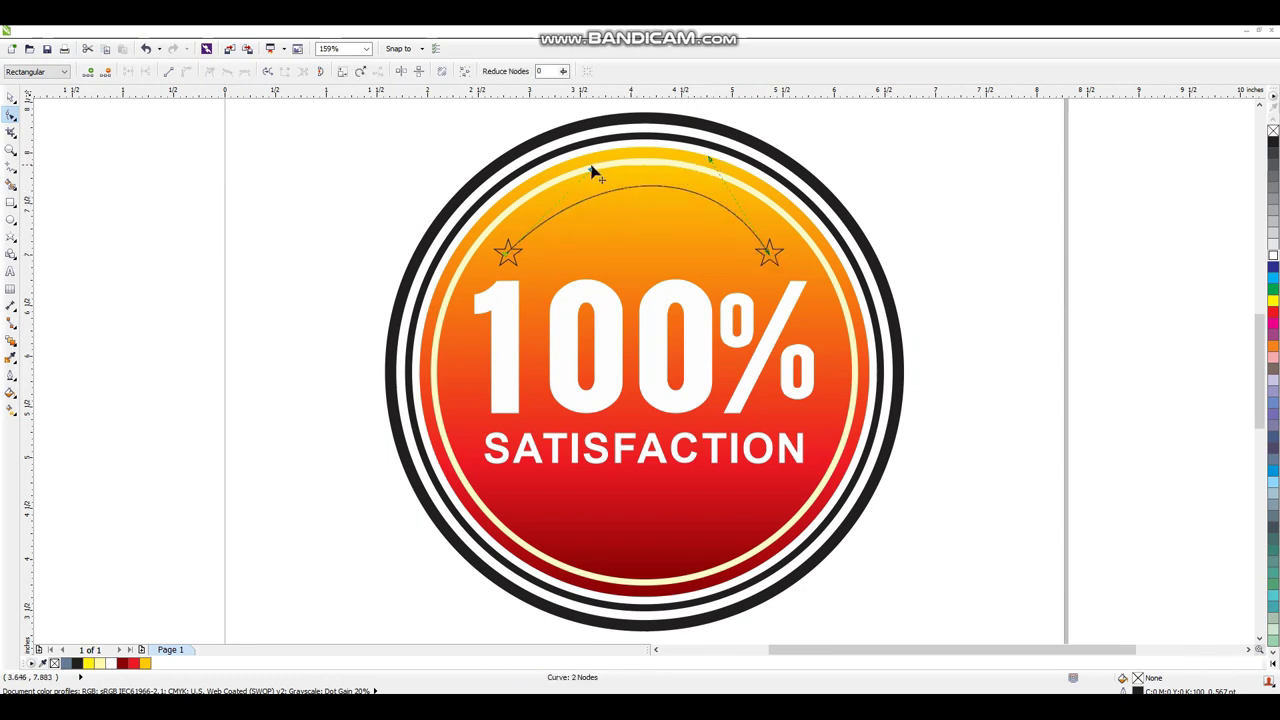
{"action": "left_click_drag", "start_coordinate": [591, 173], "coordinate": [562, 154]}
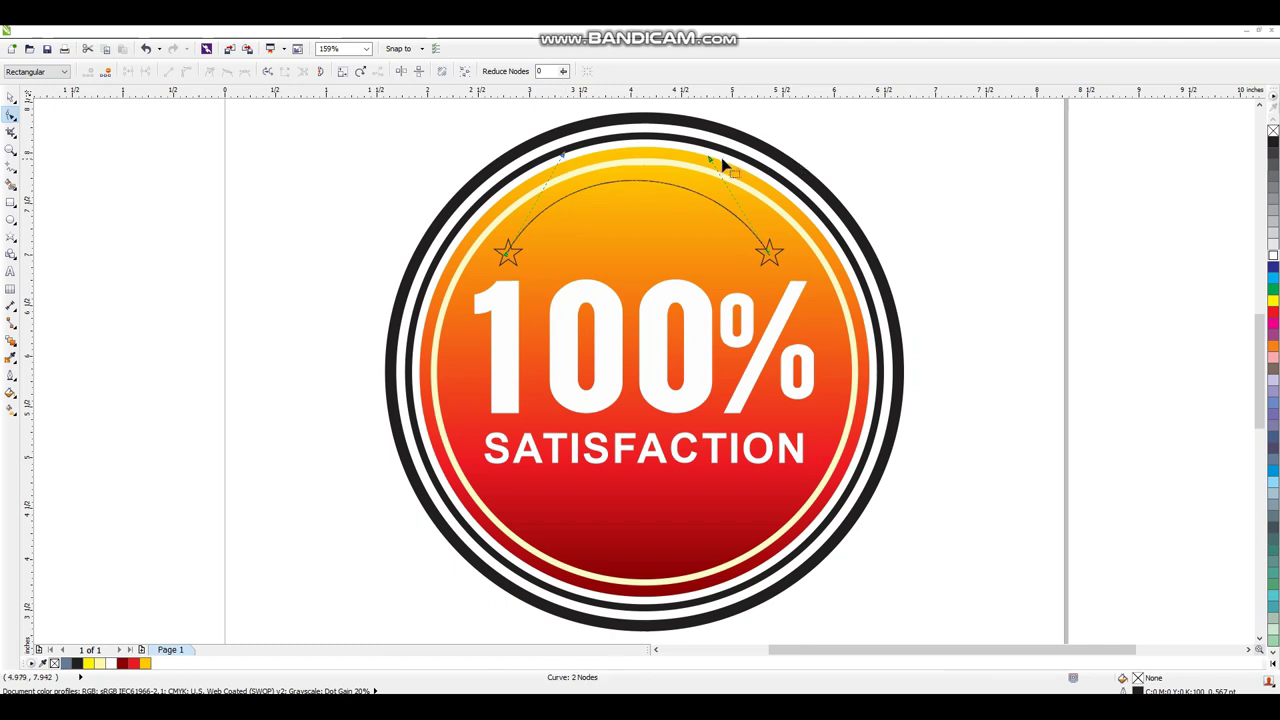
{"action": "left_click_drag", "start_coordinate": [709, 163], "coordinate": [721, 160]}
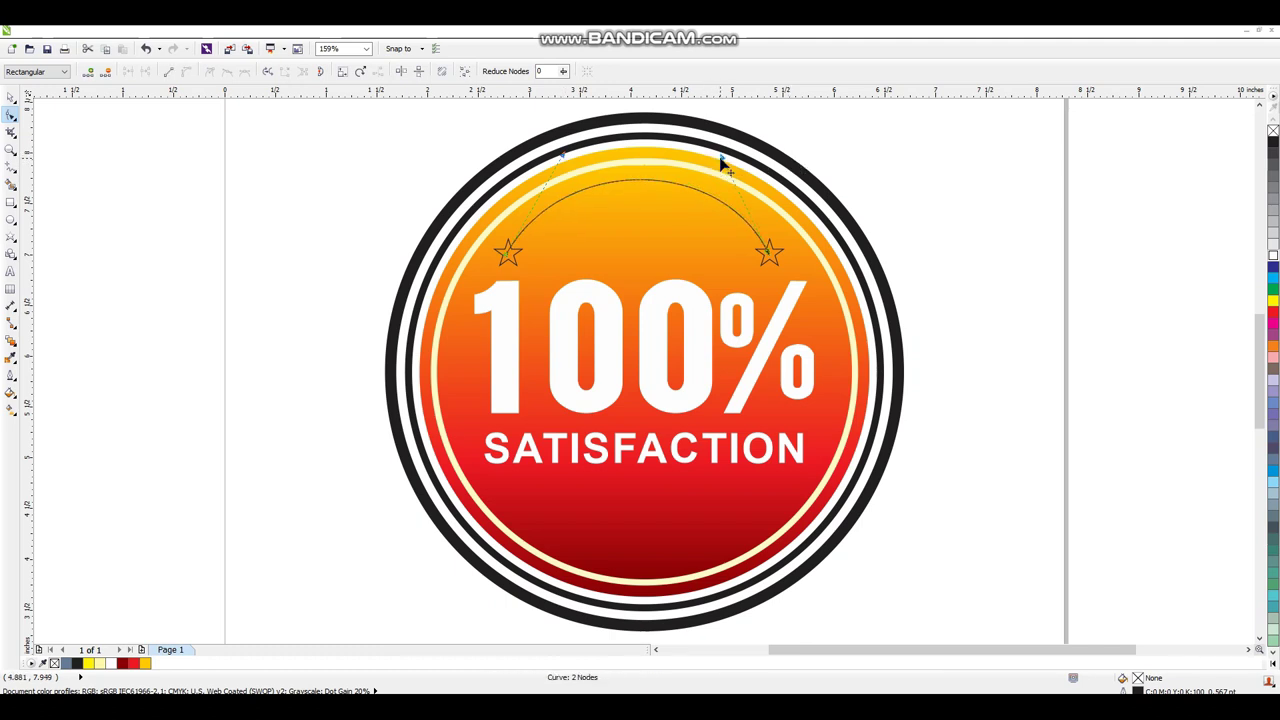
- Blend the star above the "1" into the star above the percent sign using 4 steps
{"action": "left_click", "coordinate": [9, 96]}
{"action": "left_click", "coordinate": [508, 253]}
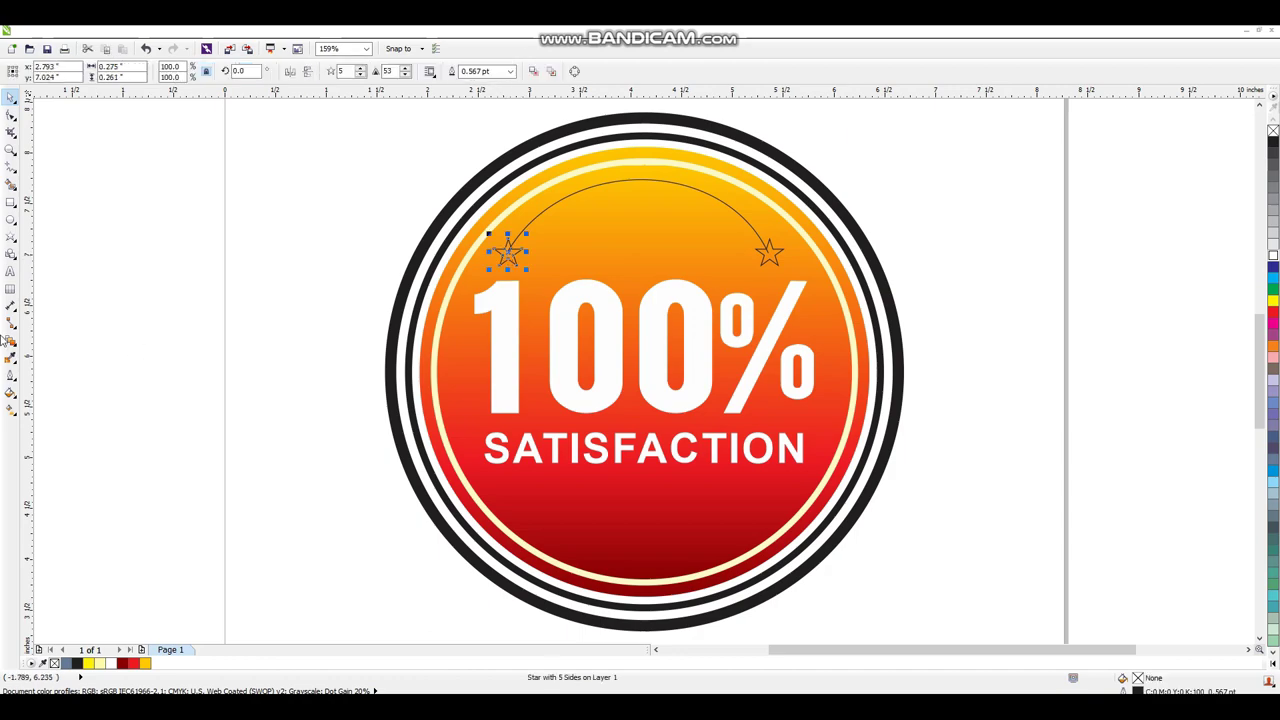
{"action": "left_click", "coordinate": [11, 343]}
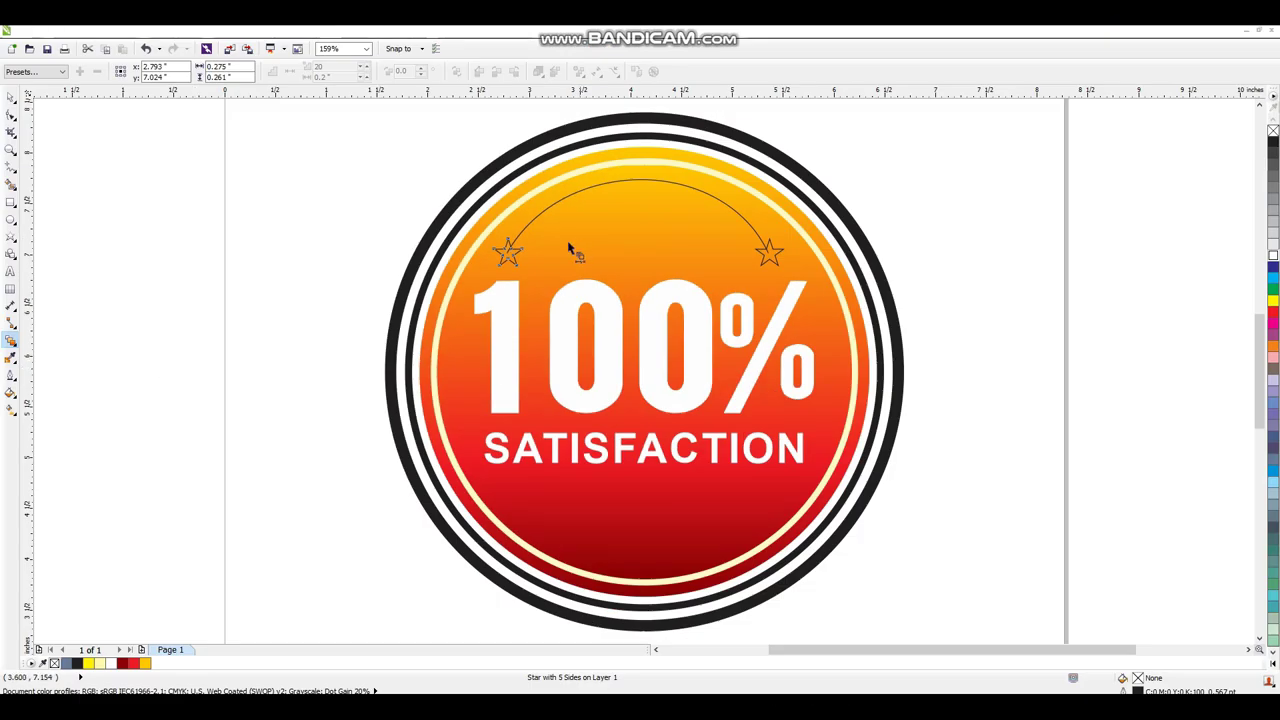
{"action": "left_click_drag", "start_coordinate": [513, 262], "coordinate": [768, 262]}
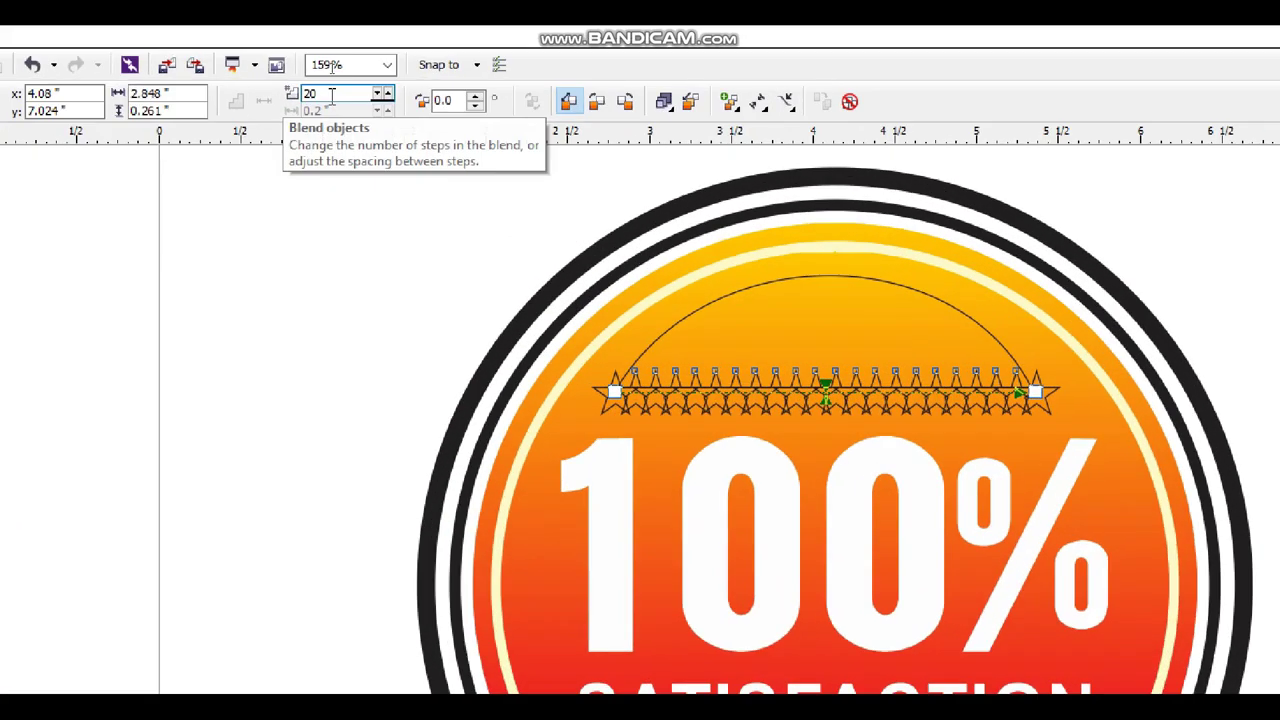
{"action": "key", "text": "BackSpace"}
{"action": "key", "text": "BackSpace"}
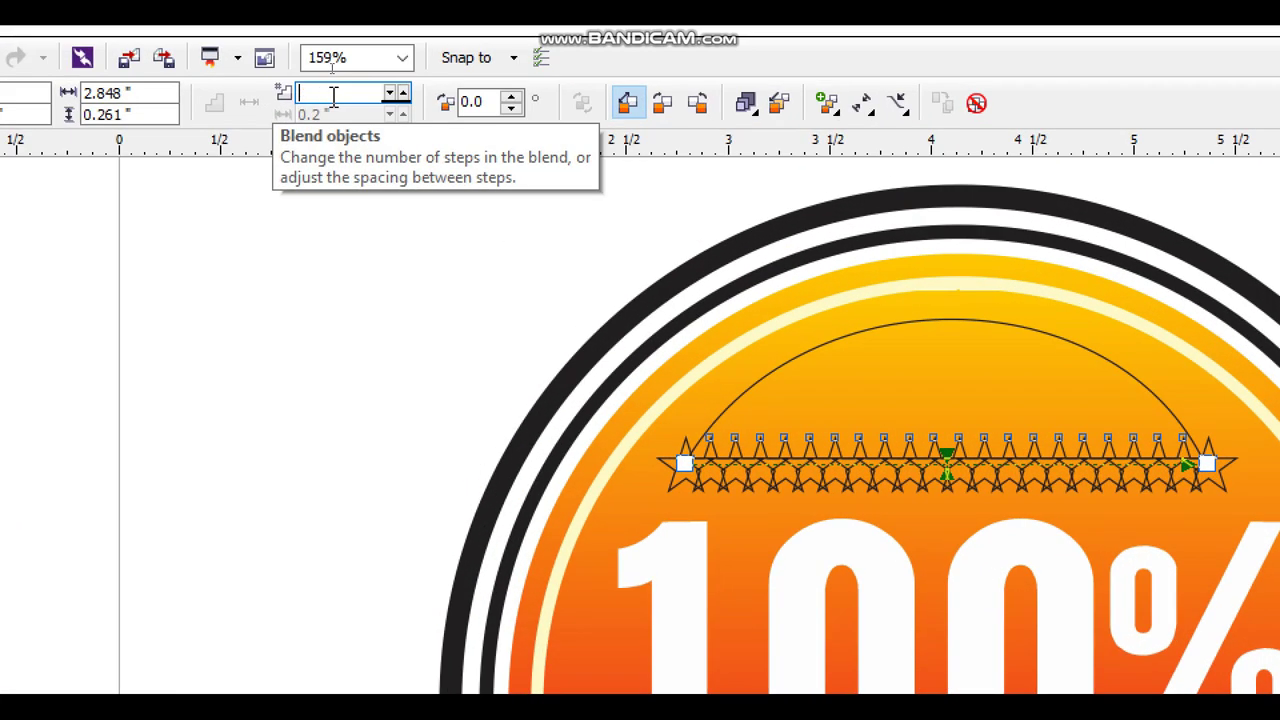
{"action": "type", "text": "4"}
{"action": "key", "text": "Return"}
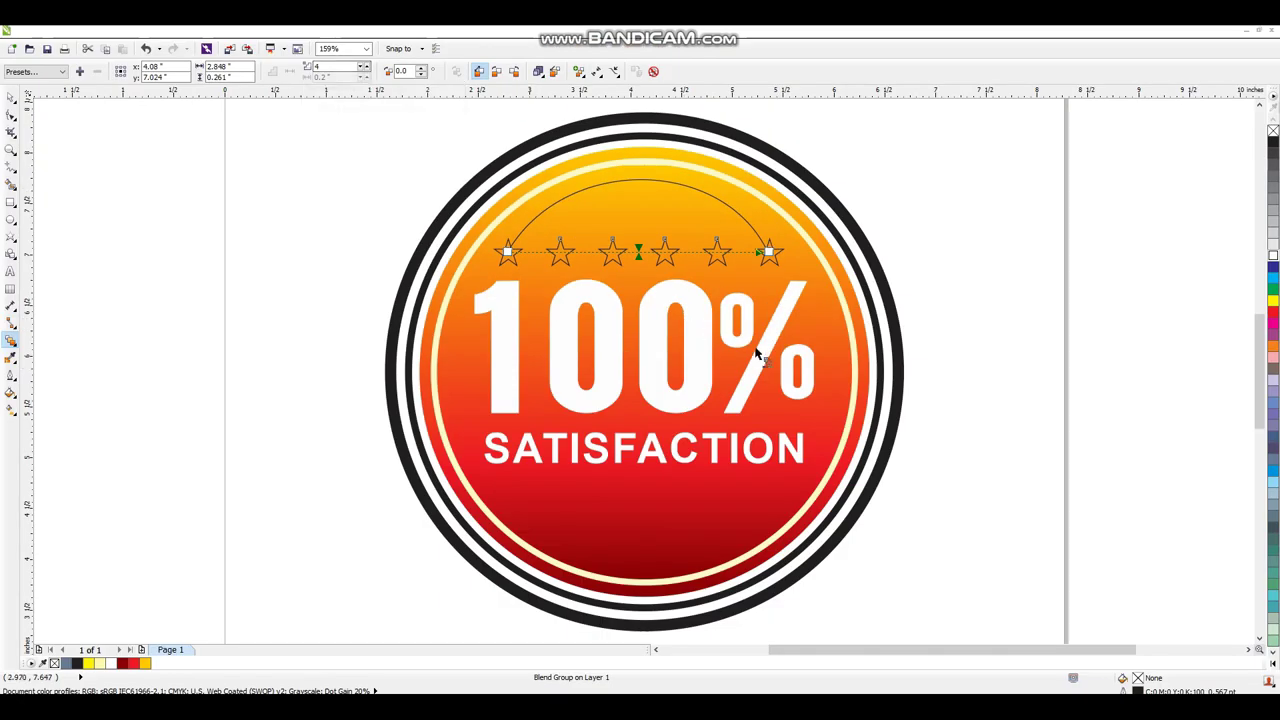
- Shrink the star above the percent sign to about half its size so the blended stars taper
{"action": "left_click", "coordinate": [11, 97]}
{"action": "left_click", "coordinate": [771, 252]}
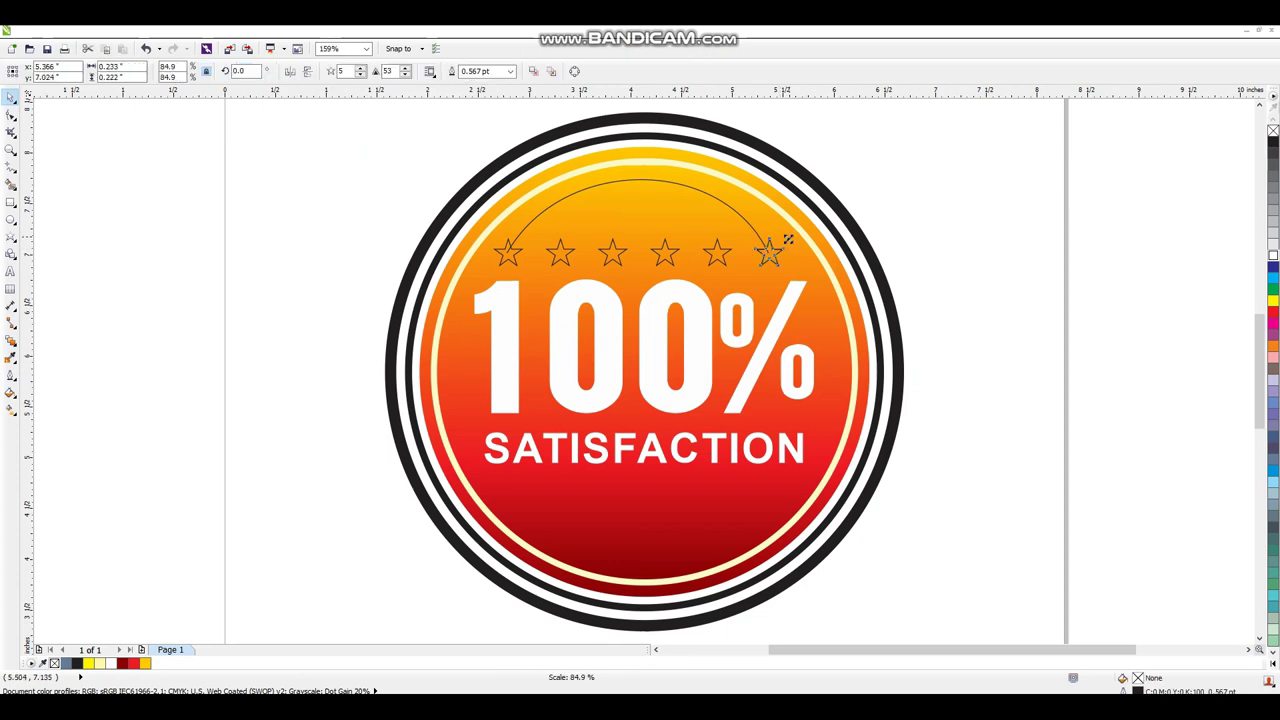
{"action": "left_click_drag", "start_coordinate": [789, 235], "coordinate": [766, 250]}
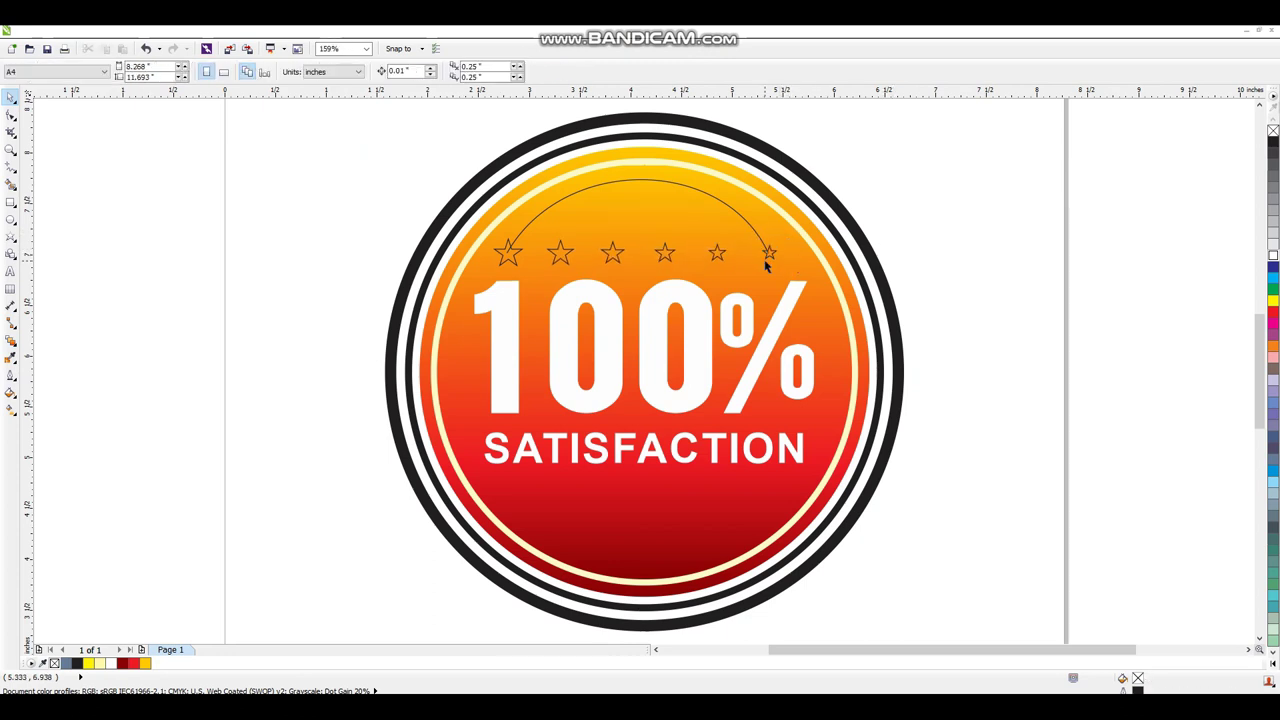
- Attach the star blend to the arch curve as its new path and blend it along the full path
{"action": "left_click", "coordinate": [665, 255]}
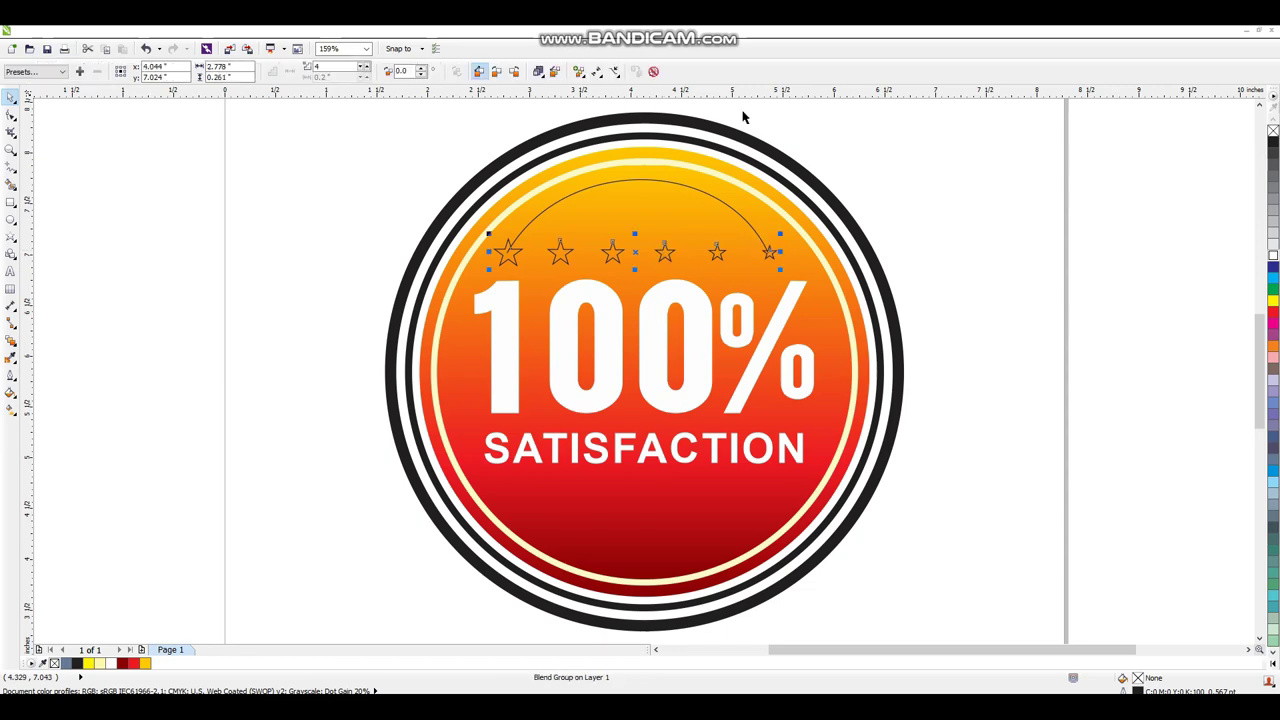
{"action": "left_click", "coordinate": [616, 72]}
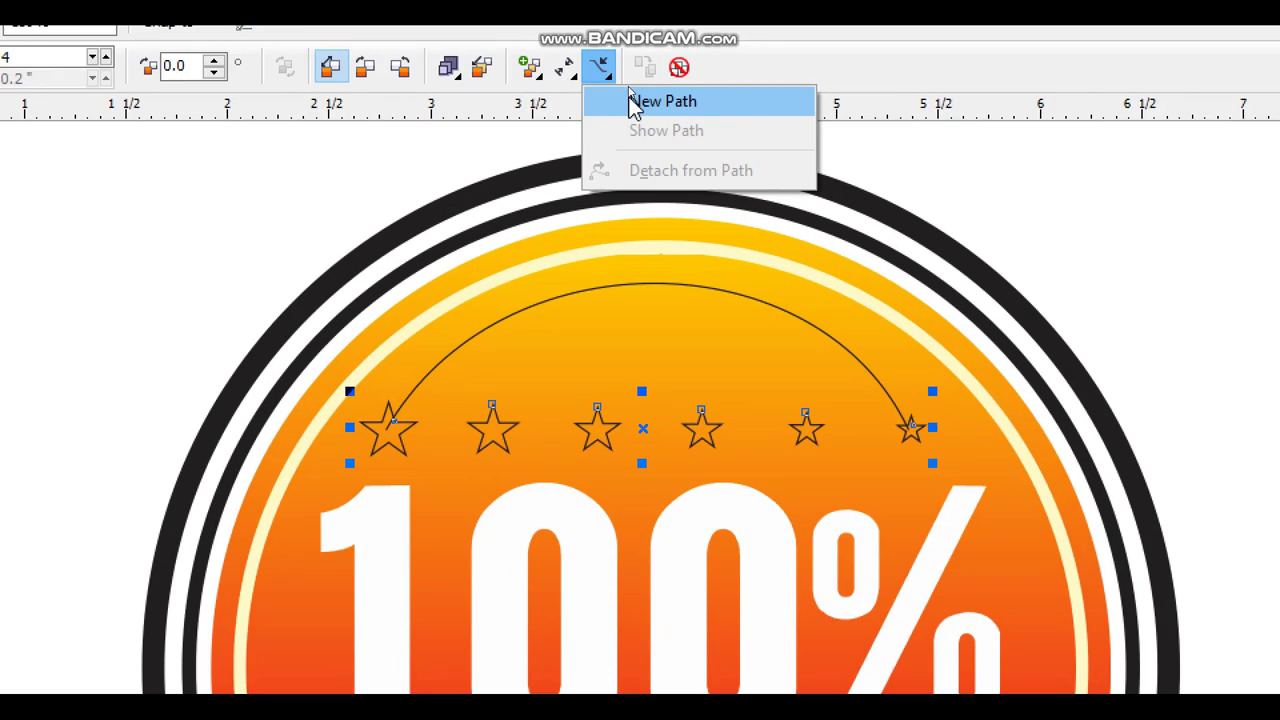
{"action": "left_click", "coordinate": [632, 90]}
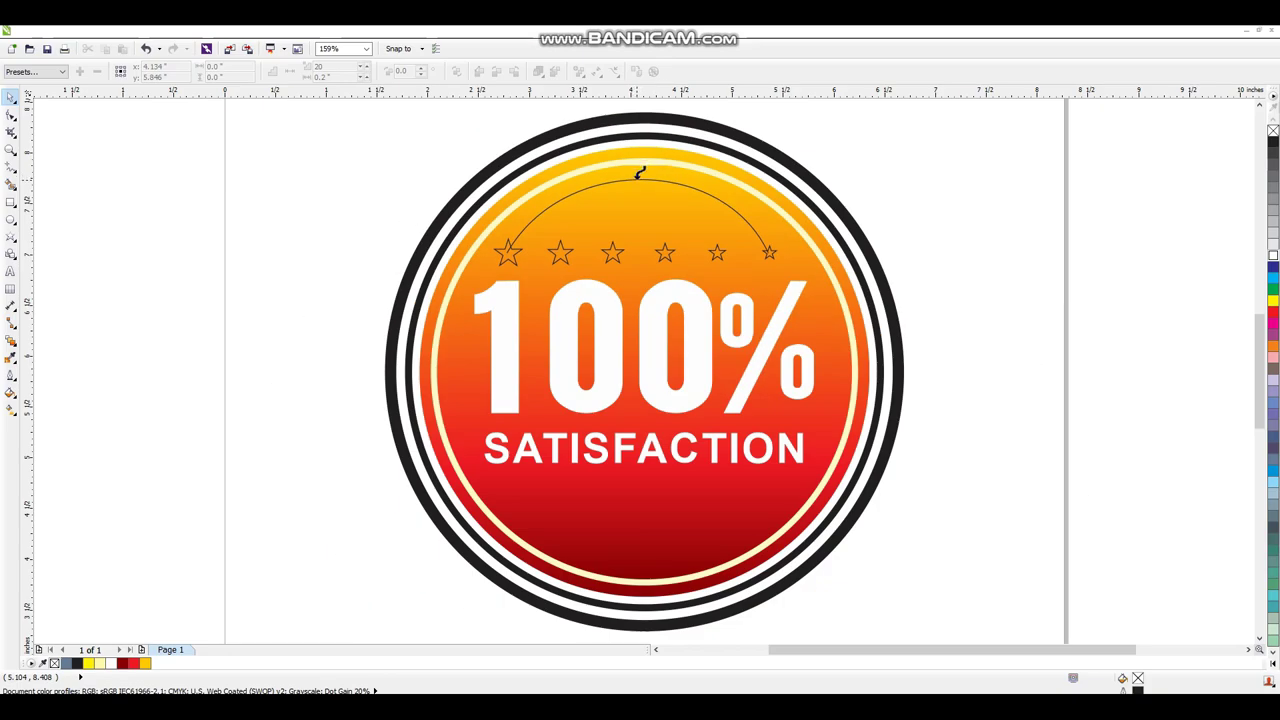
{"action": "left_click", "coordinate": [640, 173]}
{"action": "left_click", "coordinate": [597, 71]}
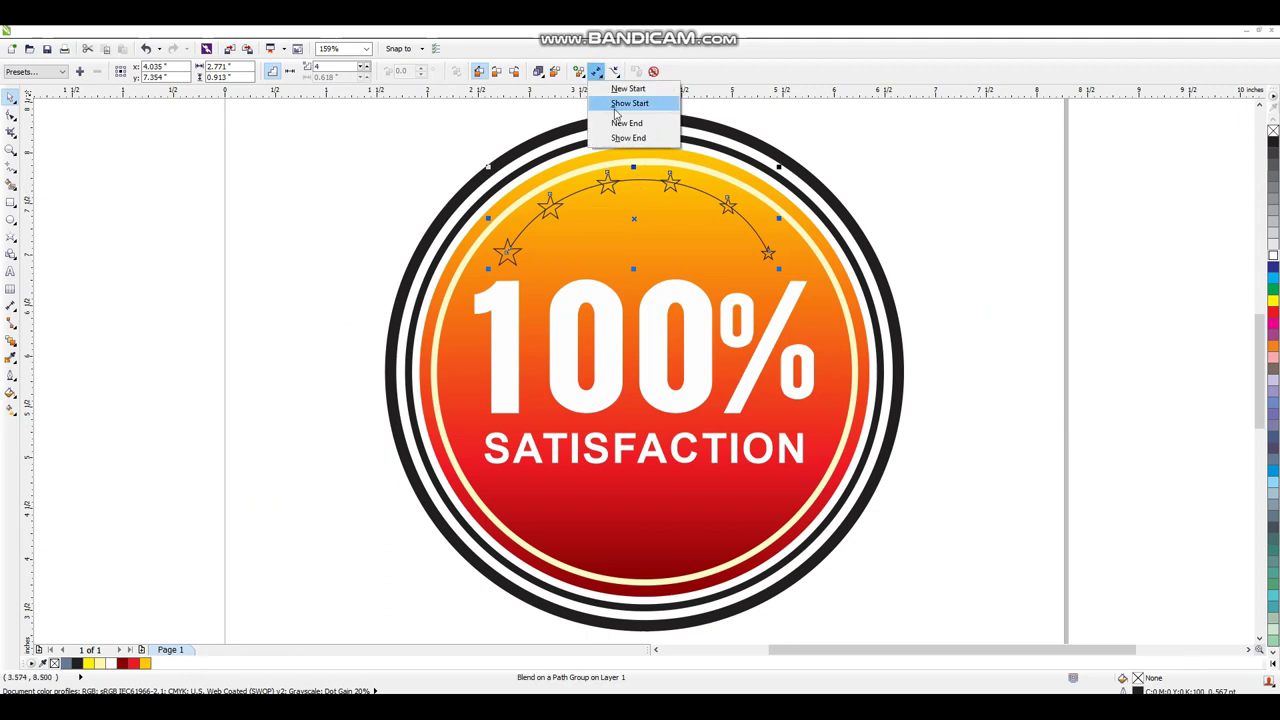
{"action": "left_click", "coordinate": [614, 71]}
{"action": "left_click", "coordinate": [579, 72]}
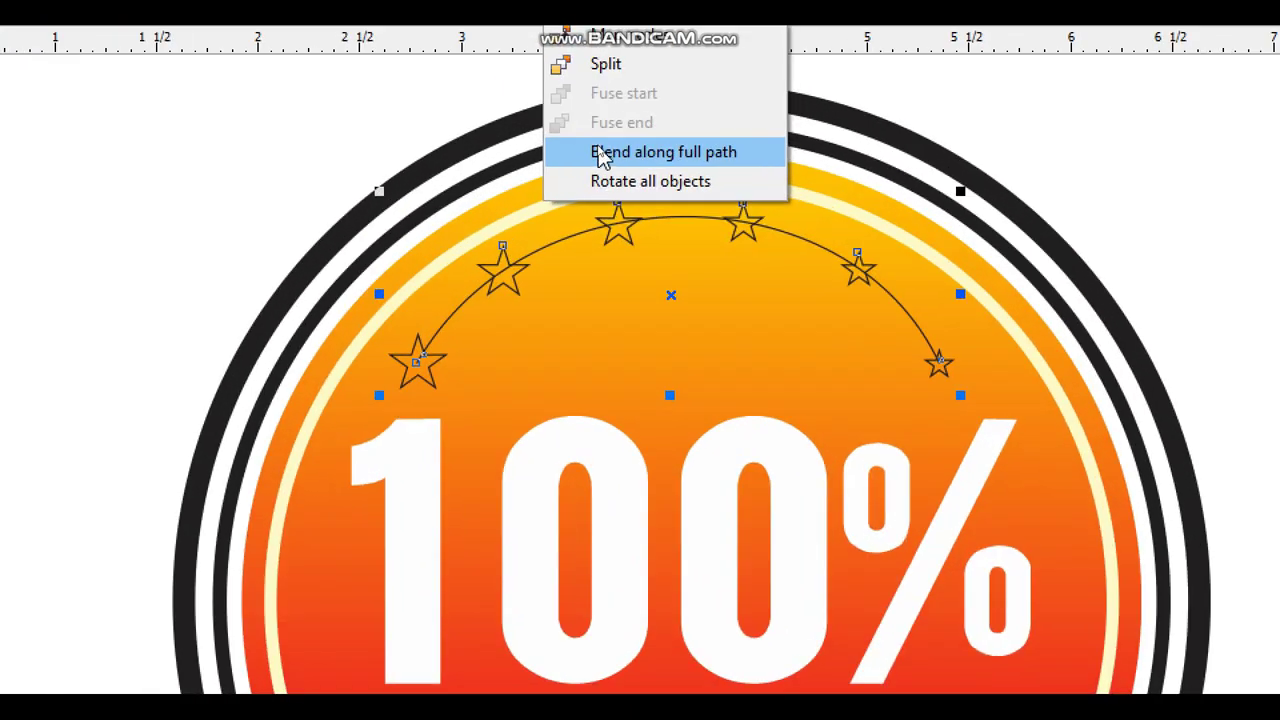
{"action": "left_click", "coordinate": [600, 148]}
{"action": "key", "text": "Escape"}
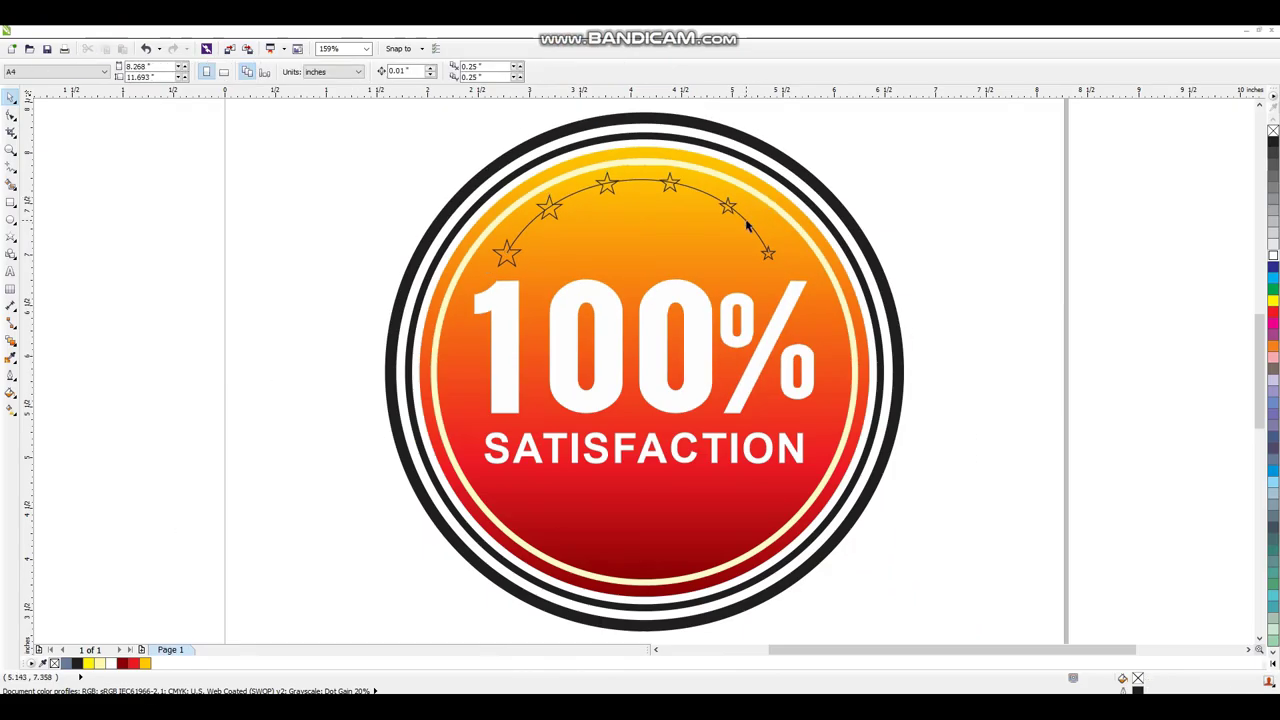
- Break the star blend apart from its path and delete the arch curve
{"action": "left_click", "coordinate": [746, 226]}
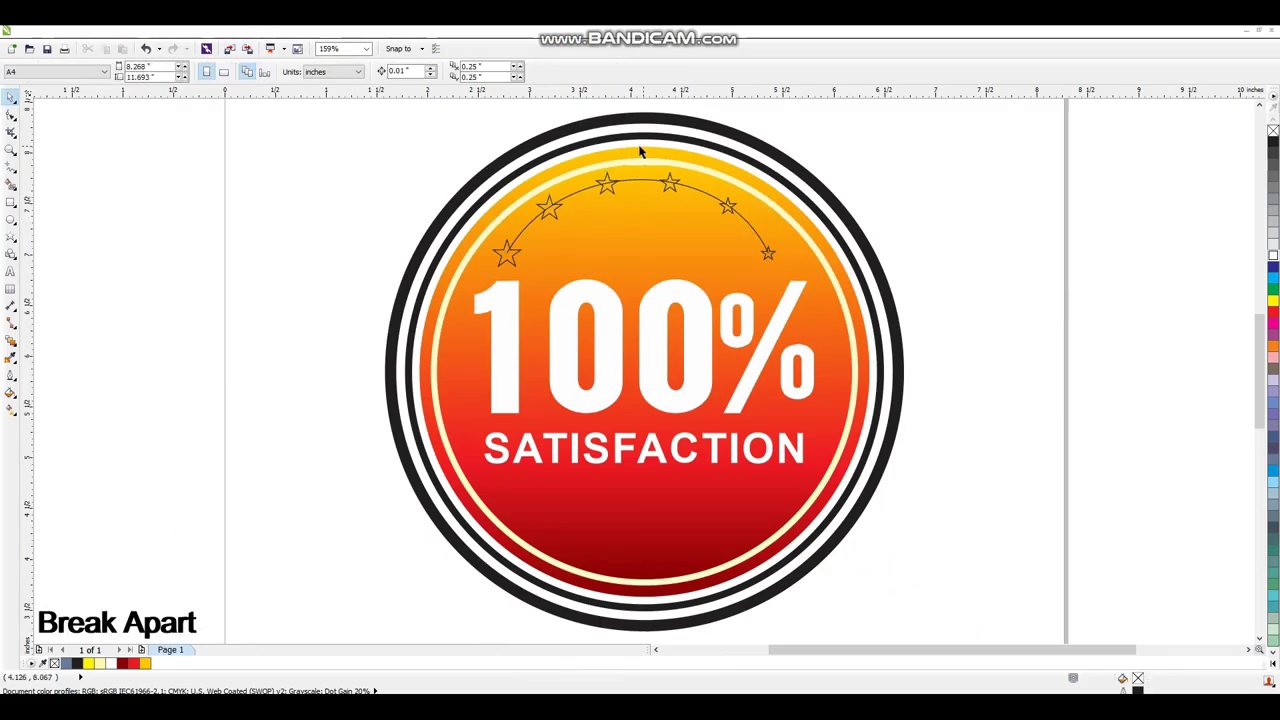
{"action": "left_click", "coordinate": [610, 188]}
{"action": "left_click", "coordinate": [156, 30]}
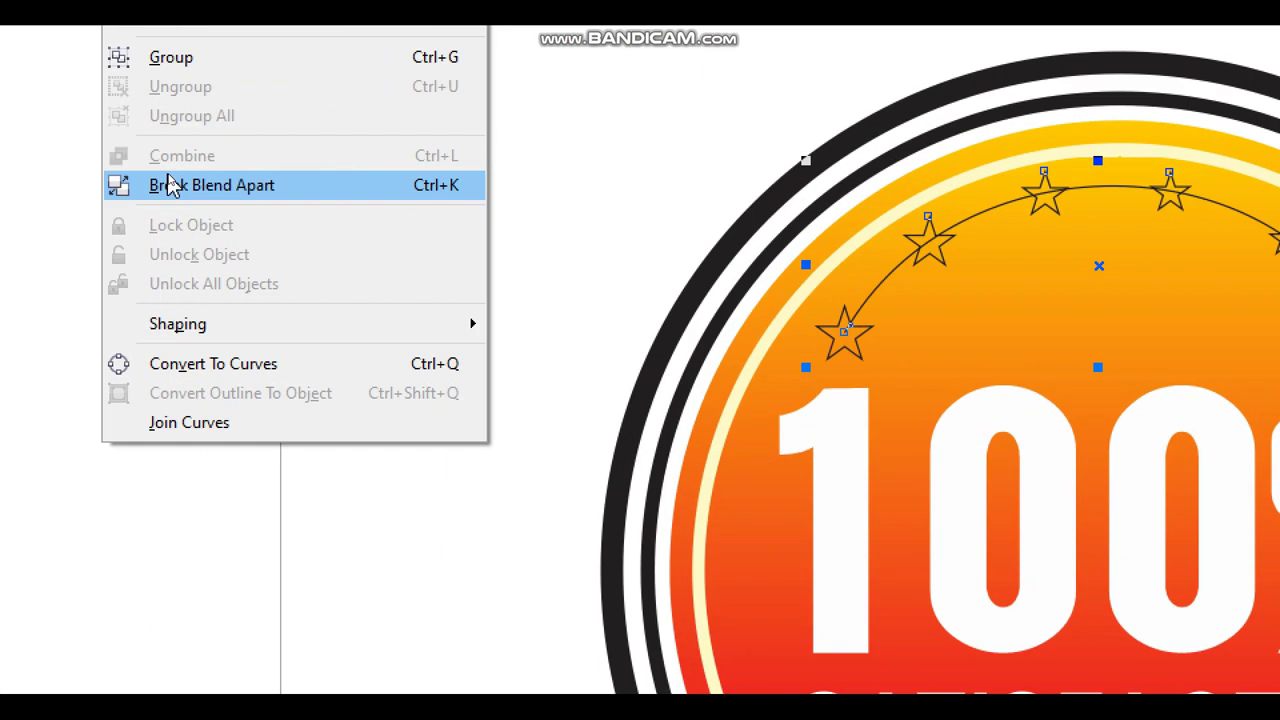
{"action": "left_click", "coordinate": [170, 179]}
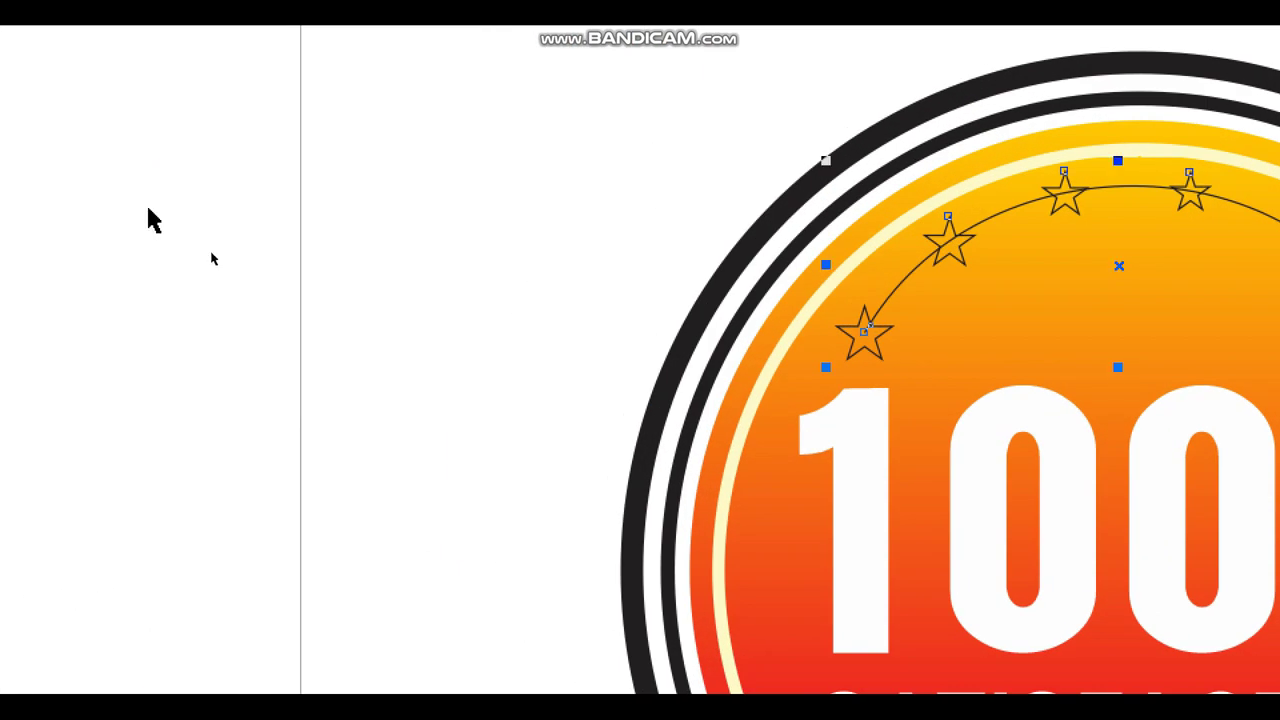
{"action": "left_click", "coordinate": [149, 195]}
{"action": "left_click", "coordinate": [644, 182]}
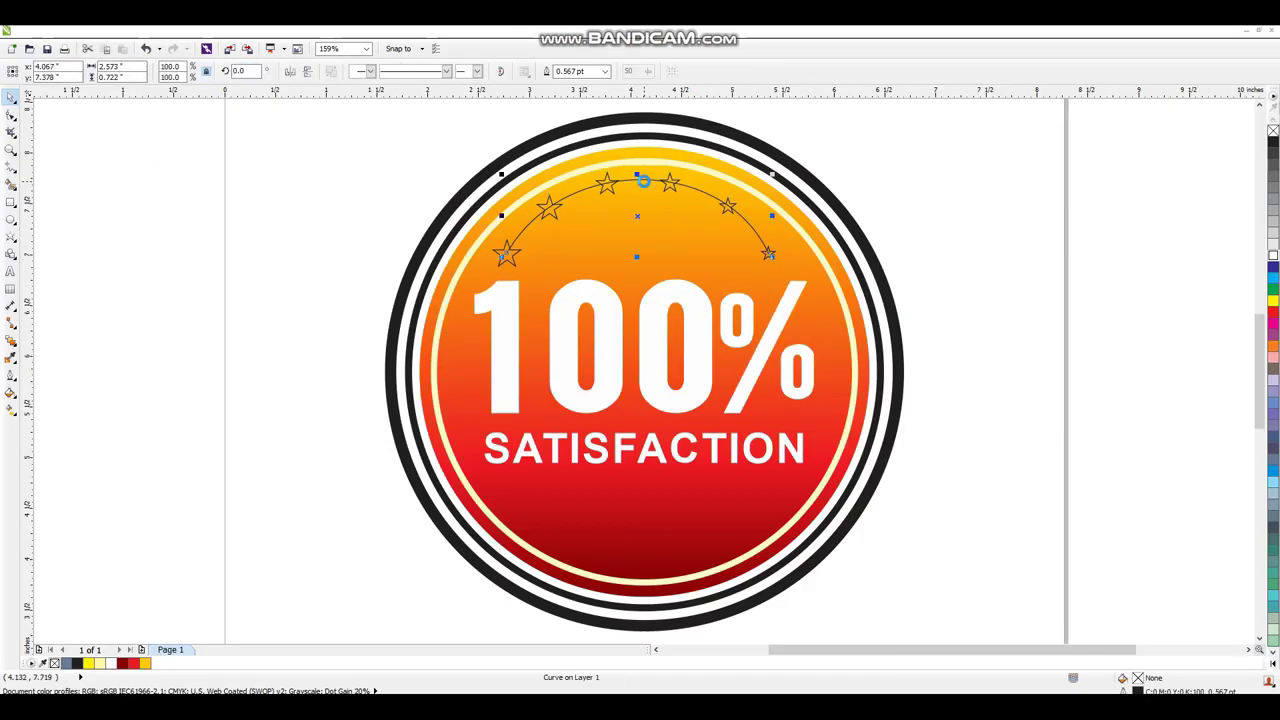
{"action": "key", "text": "Delete"}
- Select all the arched stars, fill them white and remove their outlines
{"action": "left_click_drag", "start_coordinate": [906, 158], "coordinate": [470, 281]}
{"action": "left_click_drag", "start_coordinate": [785, 225], "coordinate": [789, 225]}
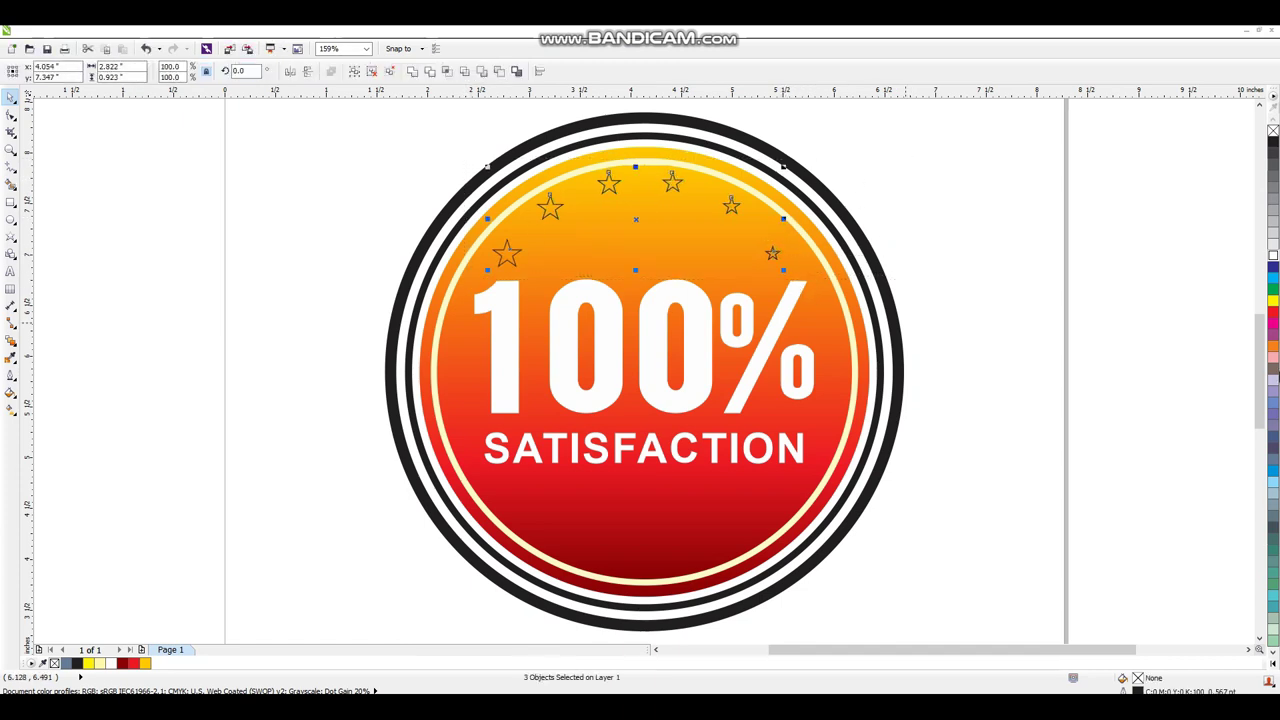
{"action": "left_click", "coordinate": [1274, 256]}
{"action": "right_click", "coordinate": [1273, 133]}
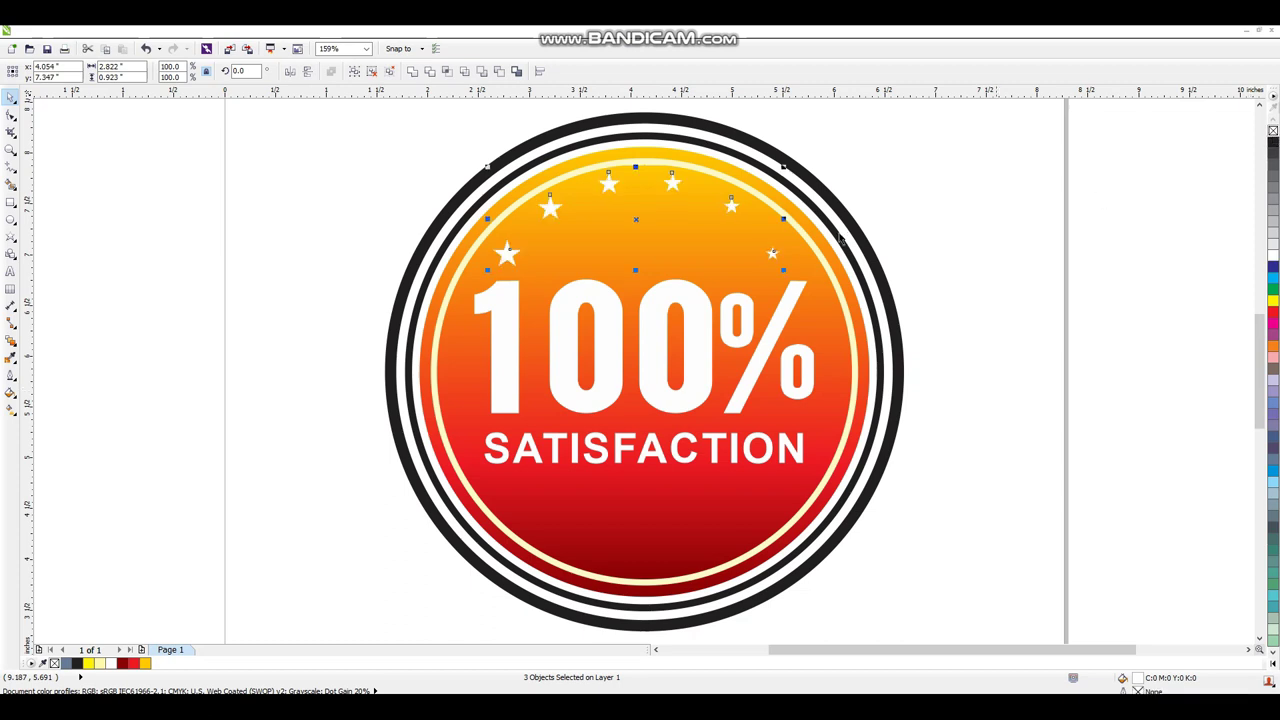
- Enlarge the arch of stars to about 2.98 inches wide and rotate it slightly clockwise to about 357.9 degrees
{"action": "left_click_drag", "start_coordinate": [786, 271], "coordinate": [801, 278]}
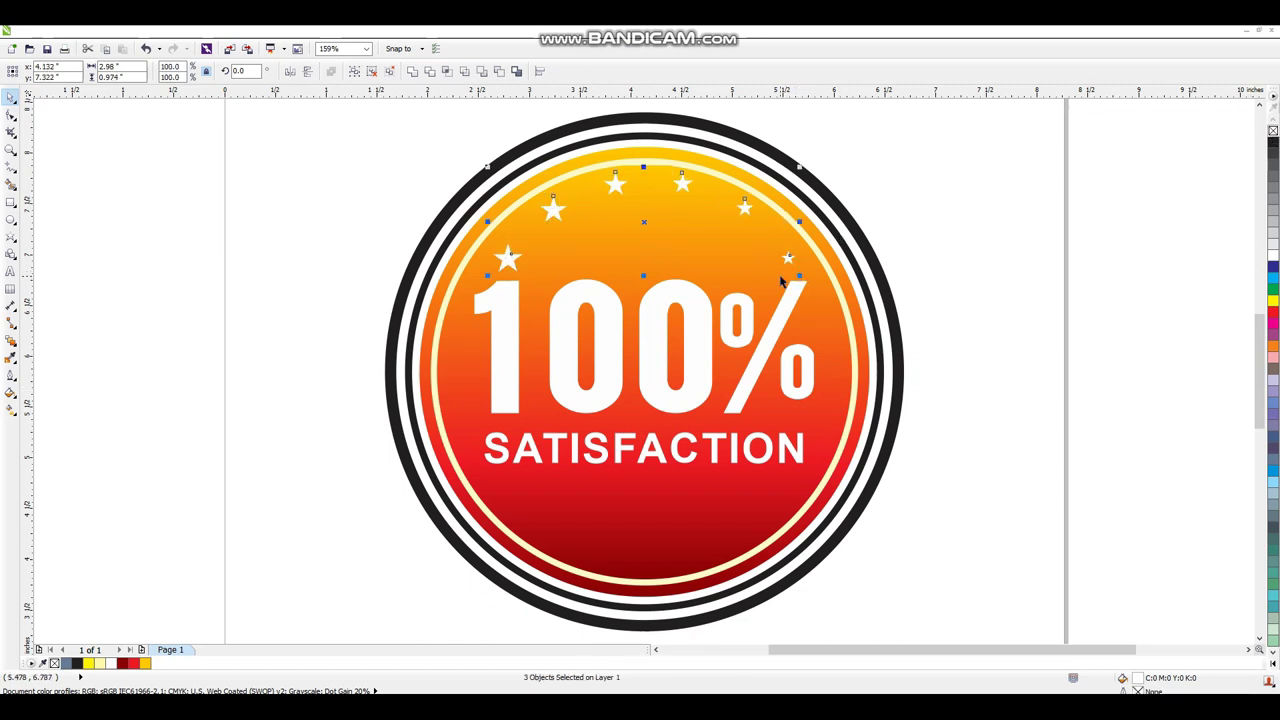
{"action": "key", "text": "Escape"}
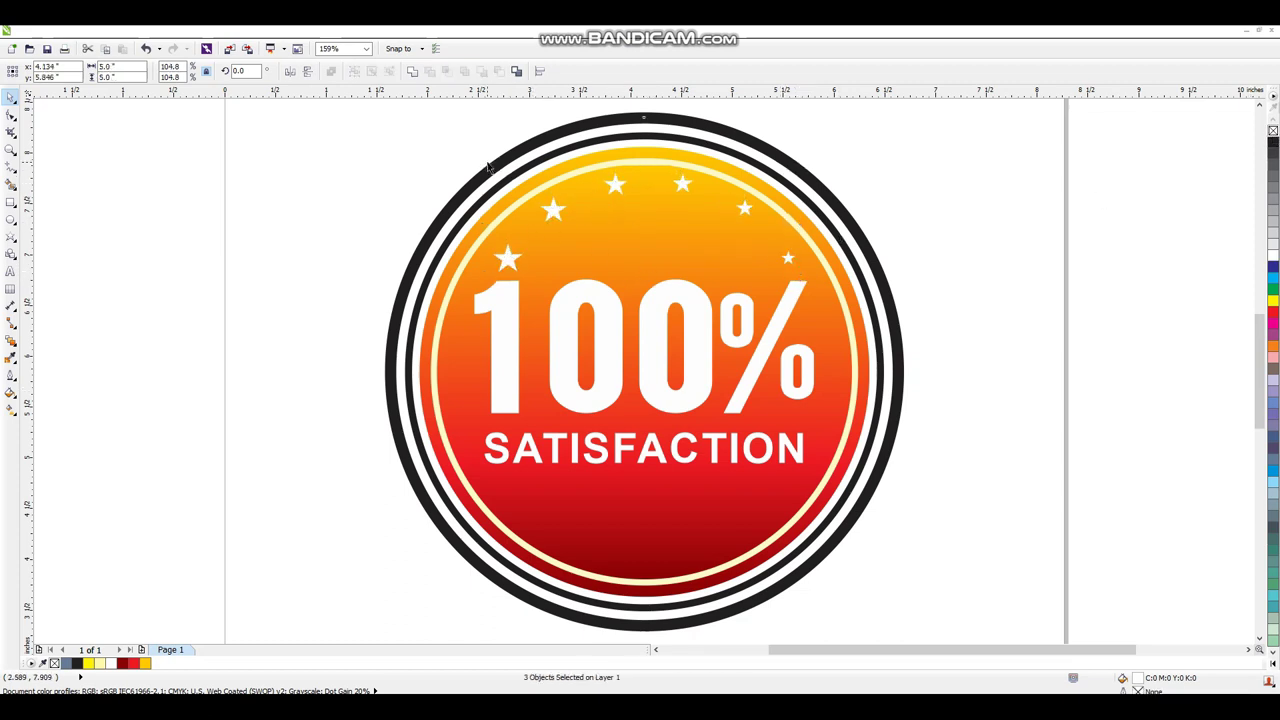
{"action": "left_click", "coordinate": [614, 186]}
{"action": "left_click", "coordinate": [614, 186], "text": "ctrl"}
{"action": "left_click_drag", "start_coordinate": [952, 155], "coordinate": [462, 280]}
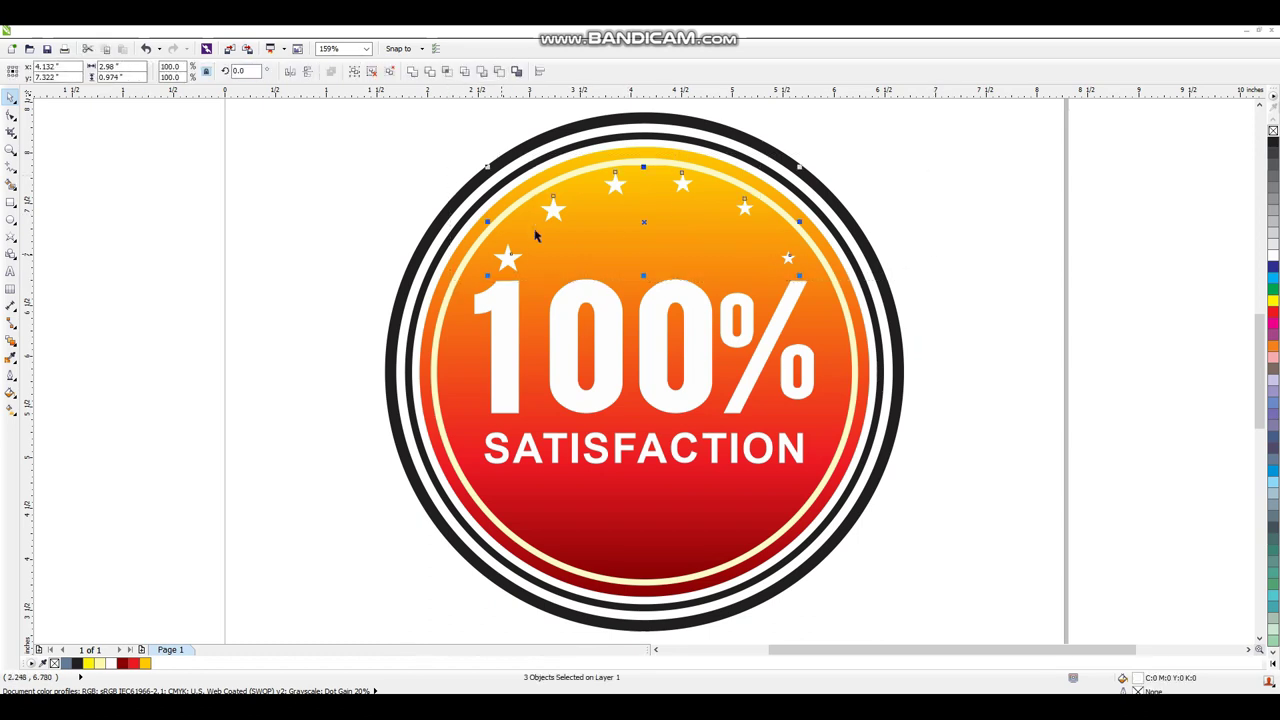
{"action": "left_click", "coordinate": [550, 220]}
{"action": "left_click_drag", "start_coordinate": [492, 167], "coordinate": [508, 180]}
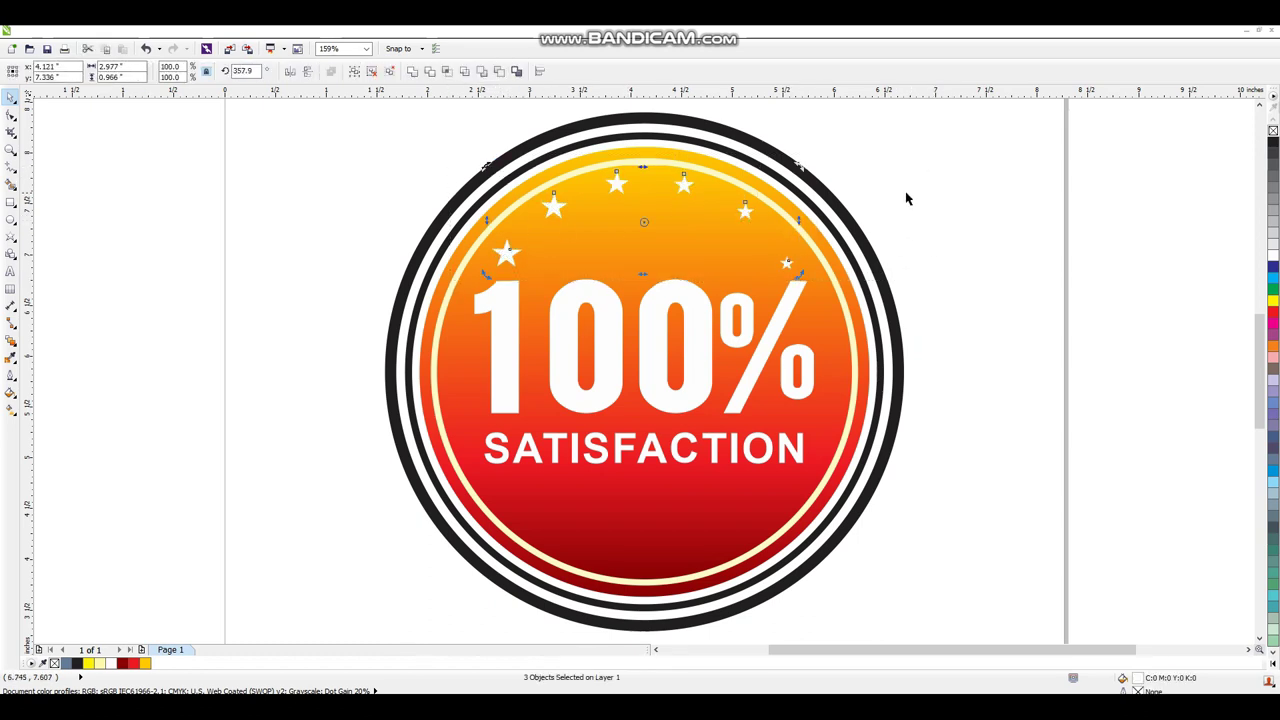
- Group the arched stars and place a copy turned 180 degrees below "SATISFACTION", mirroring the arch above "100%"
{"action": "key", "text": "ctrl+g"}
{"action": "left_click_drag", "start_coordinate": [641, 222], "coordinate": [637, 493]}
{"action": "key", "text": "Escape"}
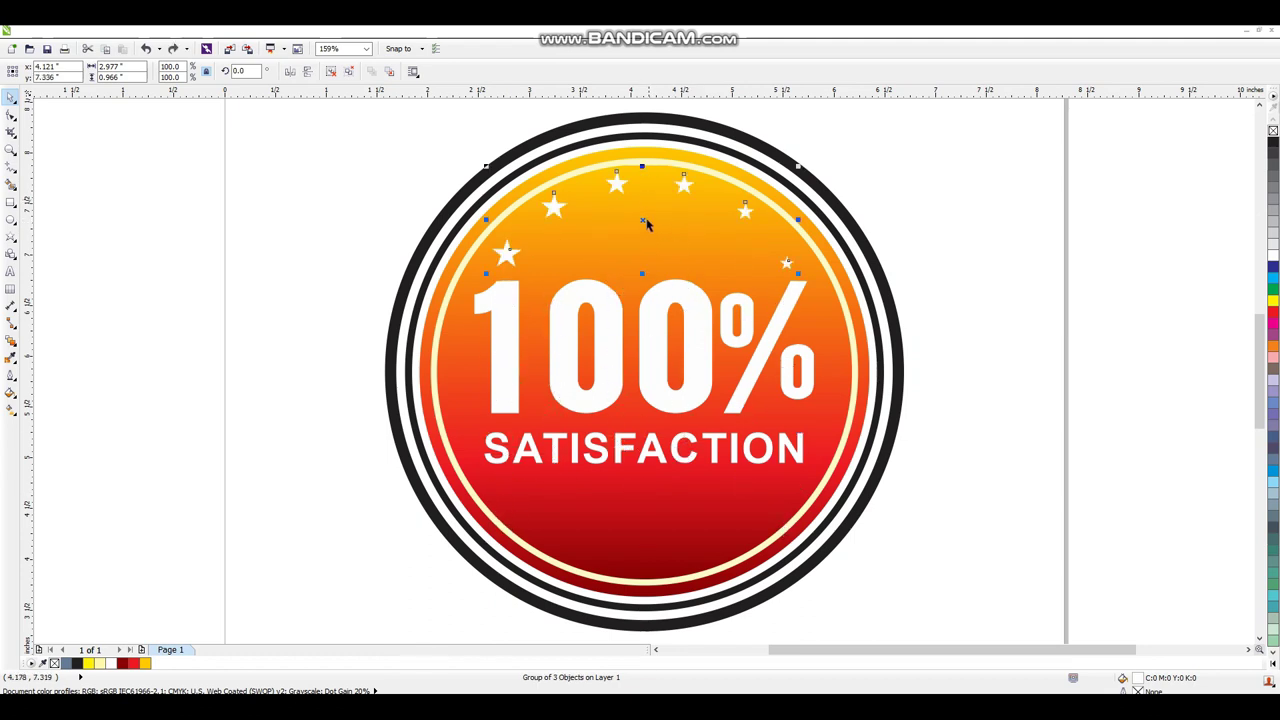
{"action": "left_click_drag", "start_coordinate": [646, 224], "coordinate": [704, 518]}
{"action": "left_click", "coordinate": [303, 71]}
{"action": "key", "text": "Down"}
{"action": "key", "text": "Down"}
{"action": "key", "text": "Down"}
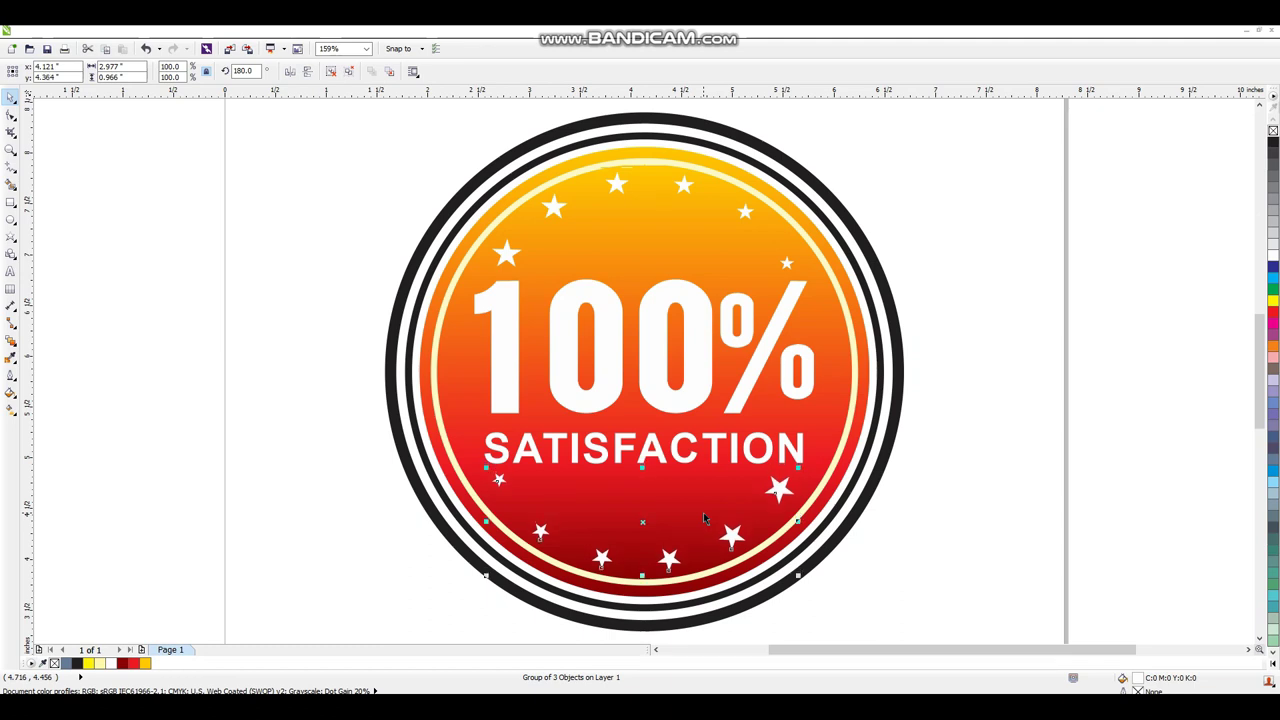
{"action": "left_click", "coordinate": [990, 197]}
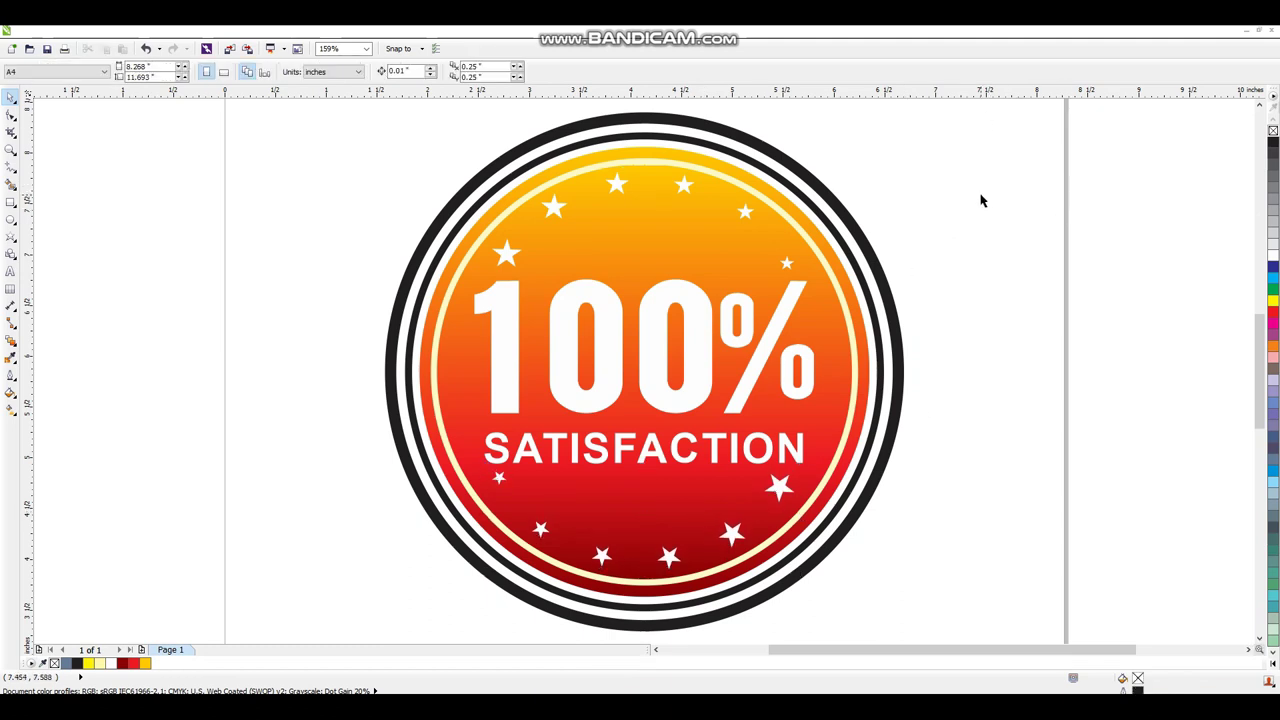
{"action": "left_click", "coordinate": [500, 483]}
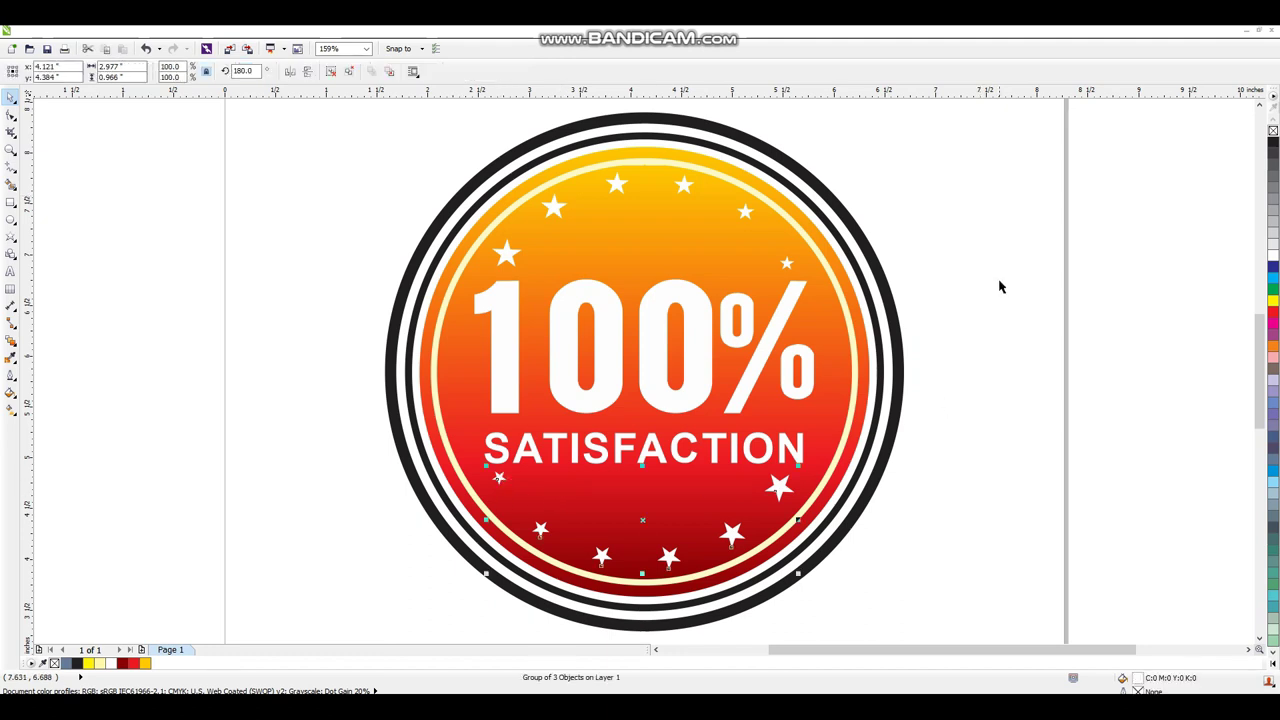
{"action": "left_click", "coordinate": [986, 287]}
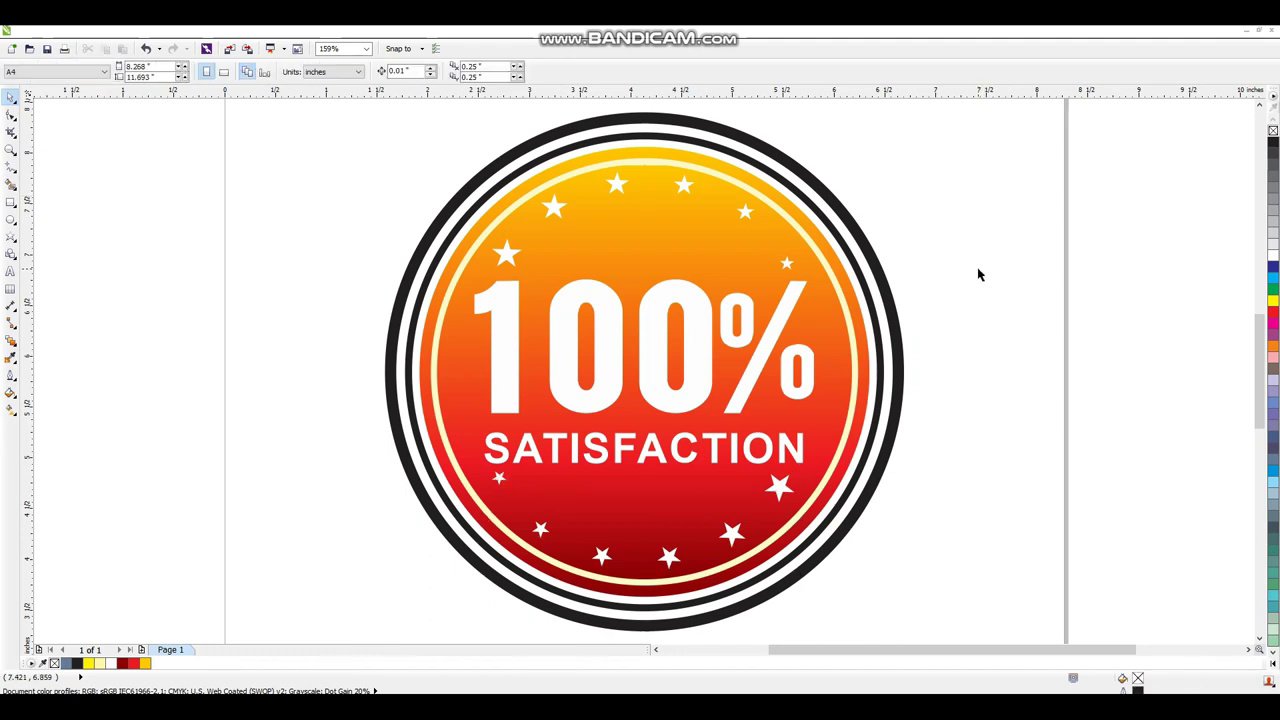
- Convert the outermost black circle's outline to an object
{"action": "left_click", "coordinate": [607, 118]}
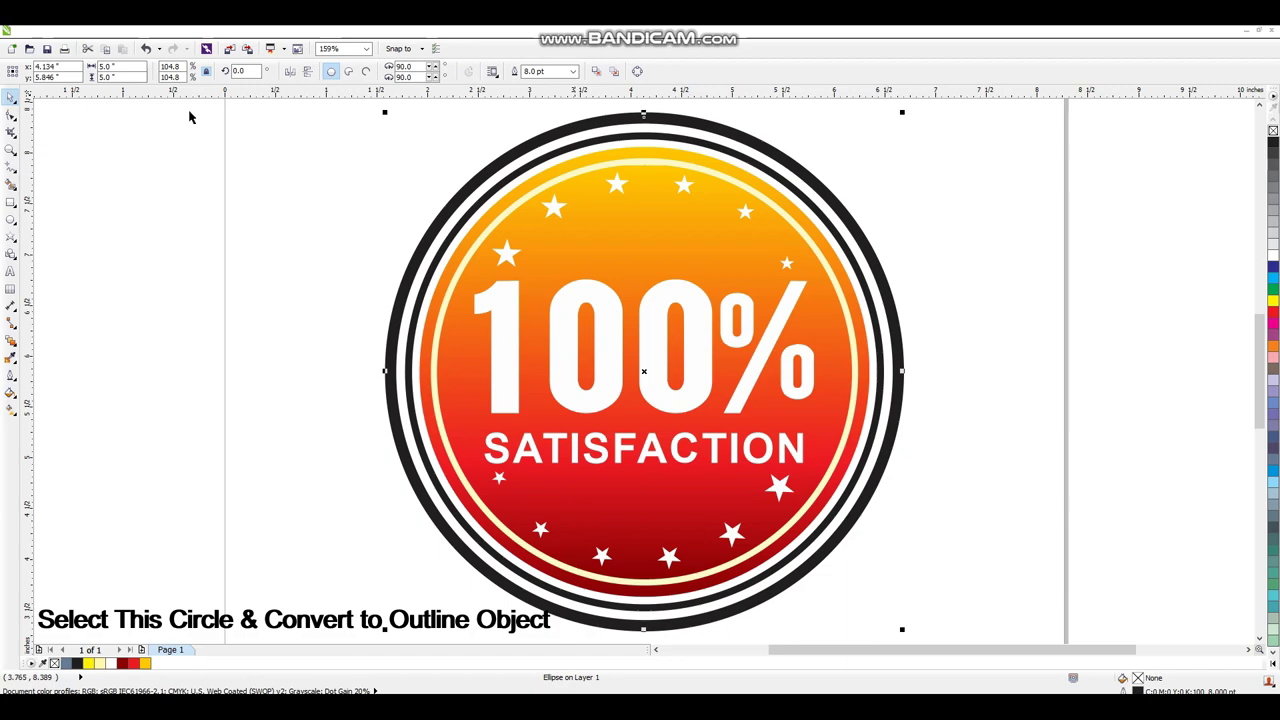
{"action": "left_click", "coordinate": [156, 31]}
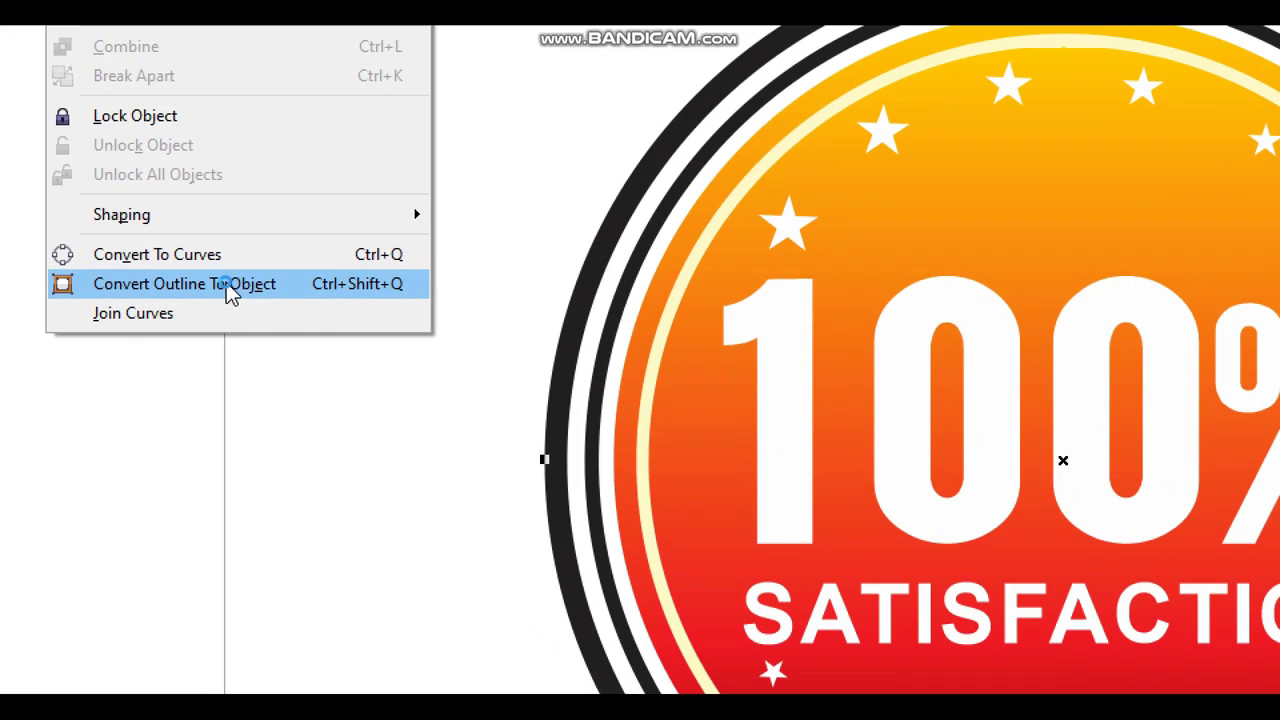
{"action": "left_click", "coordinate": [225, 284]}
{"action": "key", "text": "Escape"}
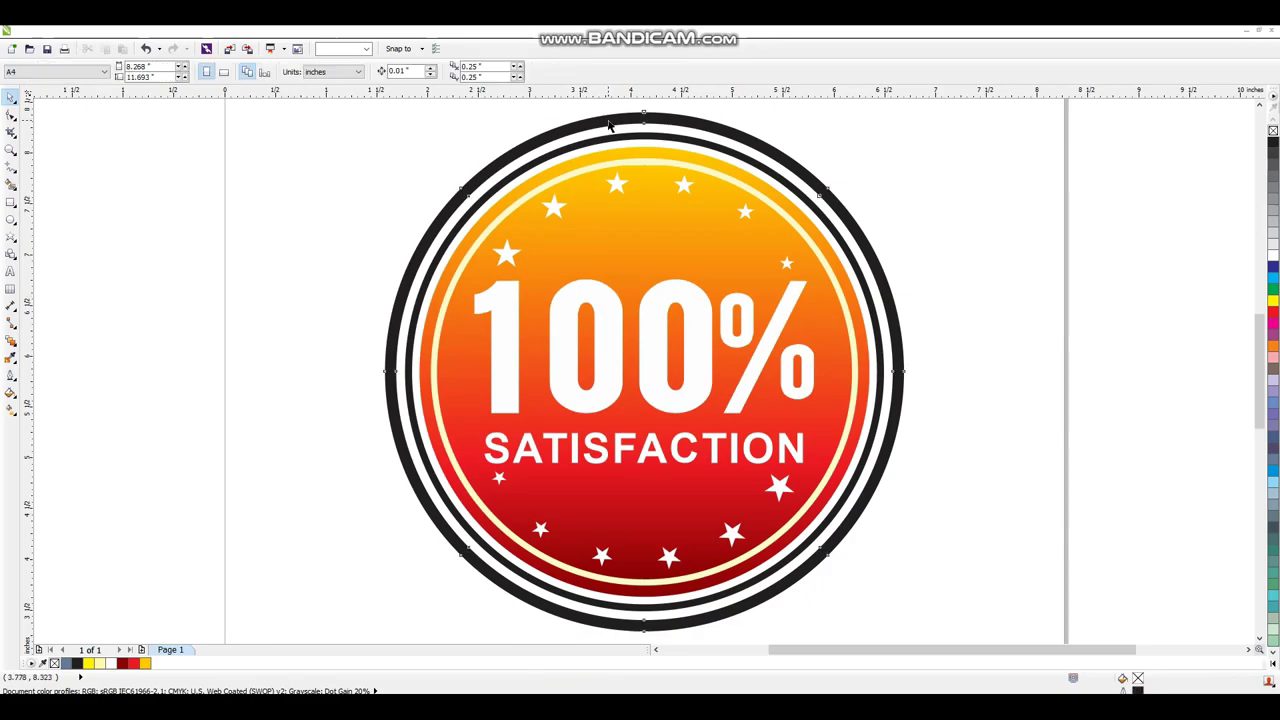
- Start a custom linear fountain fill on the outermost black ring with a tan start colour
{"action": "left_click", "coordinate": [607, 121]}
{"action": "key", "text": "F11"}
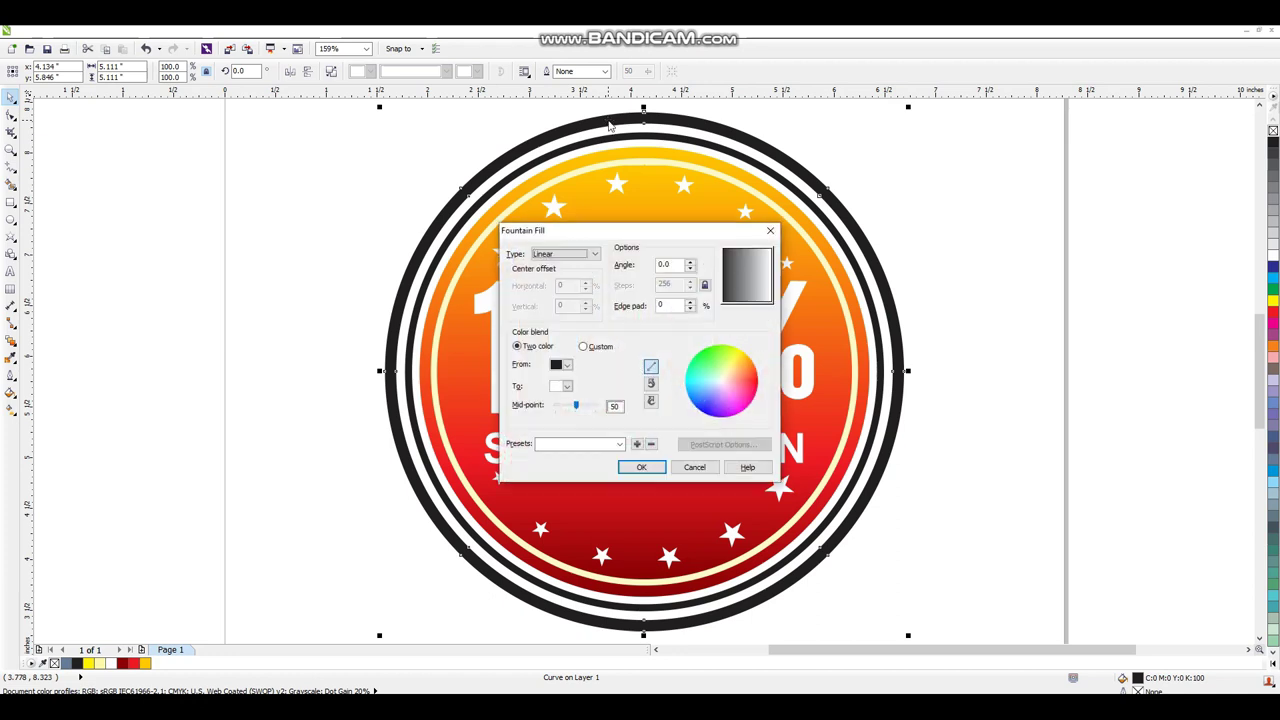
{"action": "left_click", "coordinate": [584, 346]}
{"action": "scroll", "coordinate": [710, 385], "scroll_direction": "down", "scroll_amount": 5}
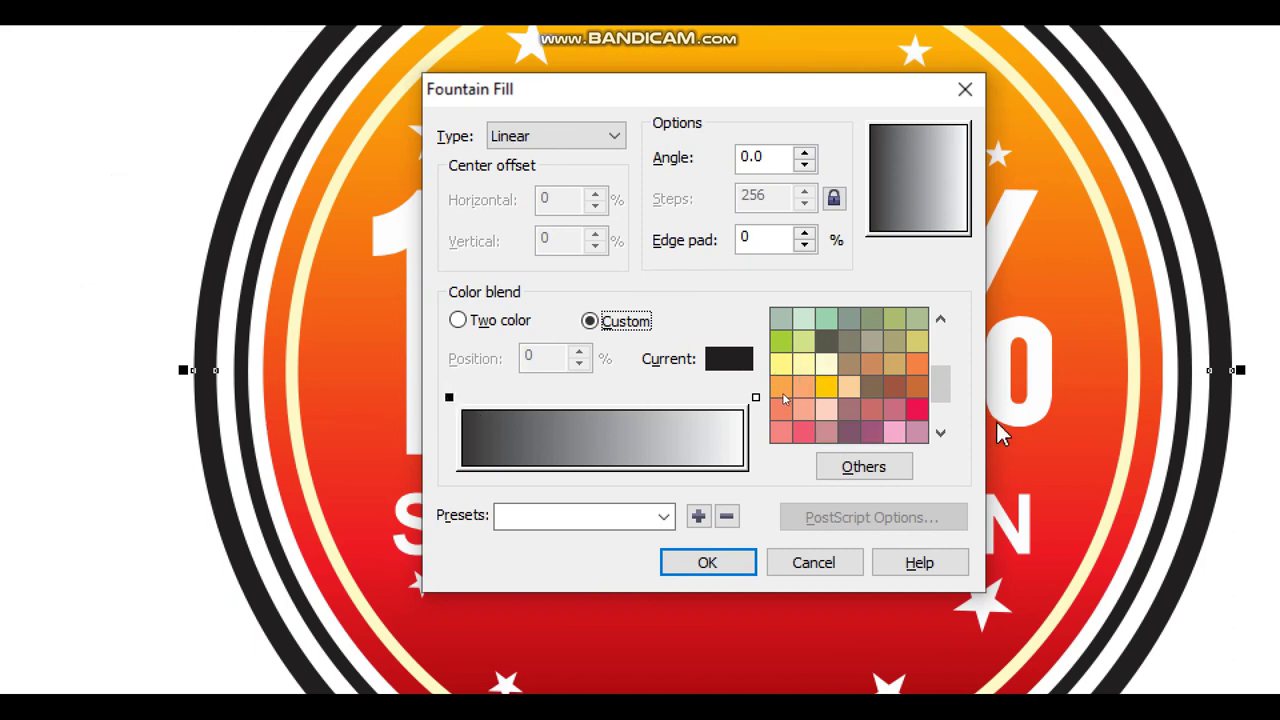
{"action": "left_click", "coordinate": [891, 365]}
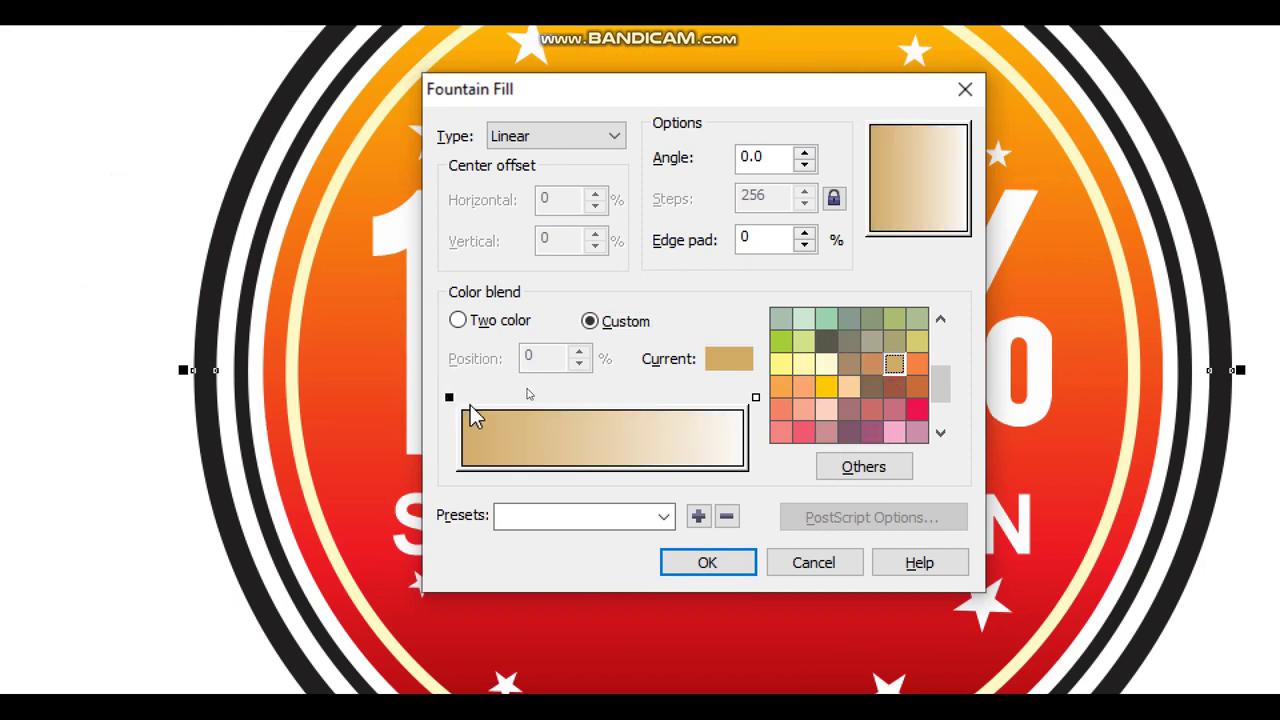
- Add alternating gradient stops: pale yellow at 6%, tan at 12%, pale yellow at 20% and tan at 28%
{"action": "double_click", "coordinate": [478, 398]}
{"action": "left_click", "coordinate": [805, 364]}
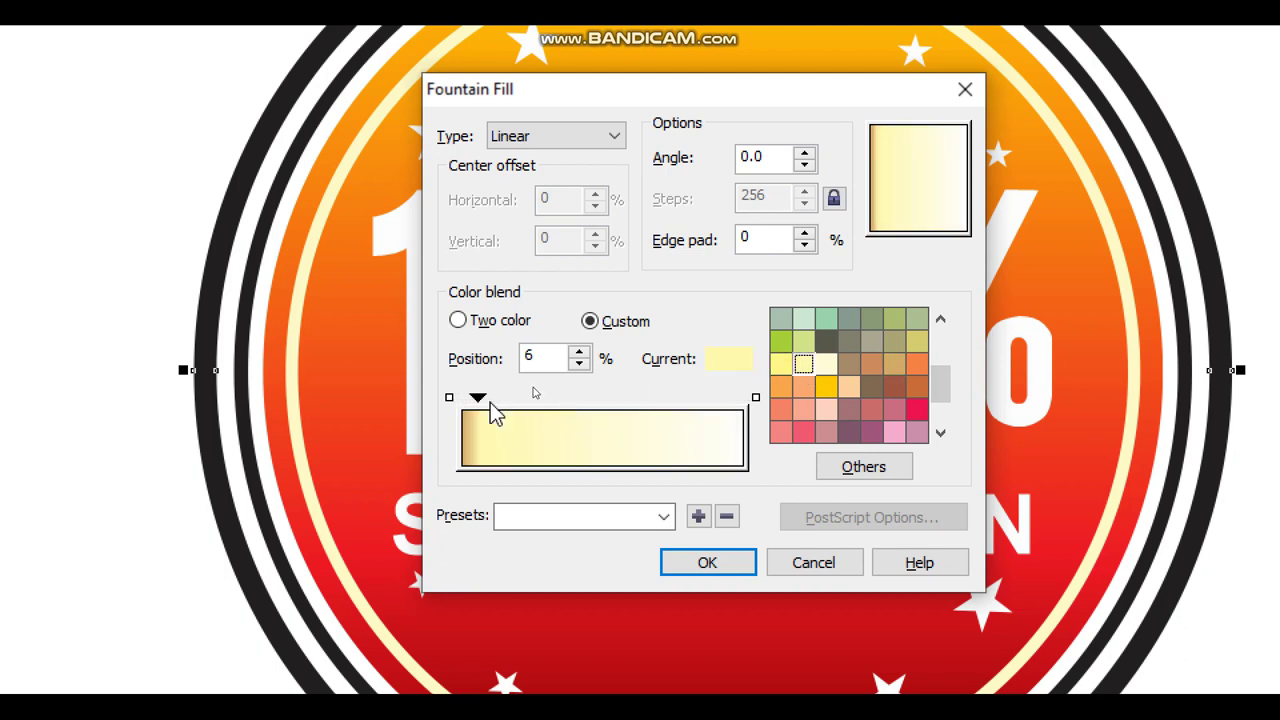
{"action": "double_click", "coordinate": [496, 398]}
{"action": "left_click", "coordinate": [894, 364]}
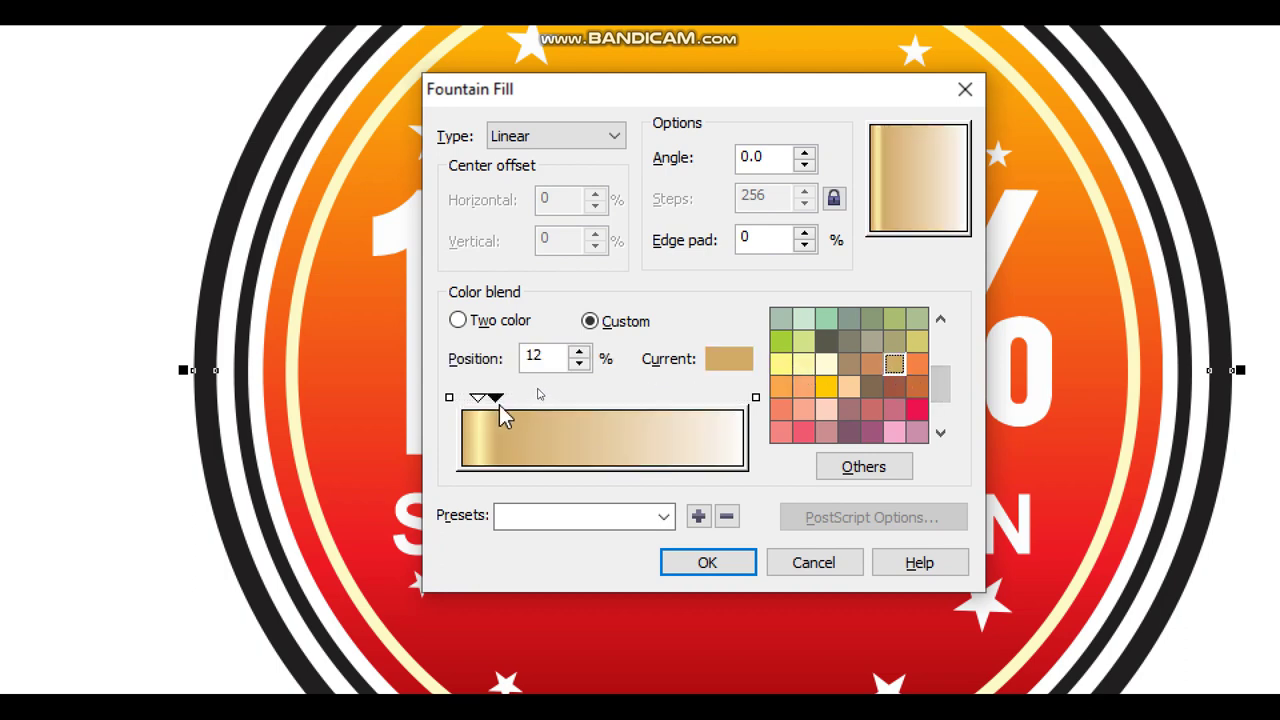
{"action": "double_click", "coordinate": [518, 397]}
{"action": "left_click", "coordinate": [804, 364]}
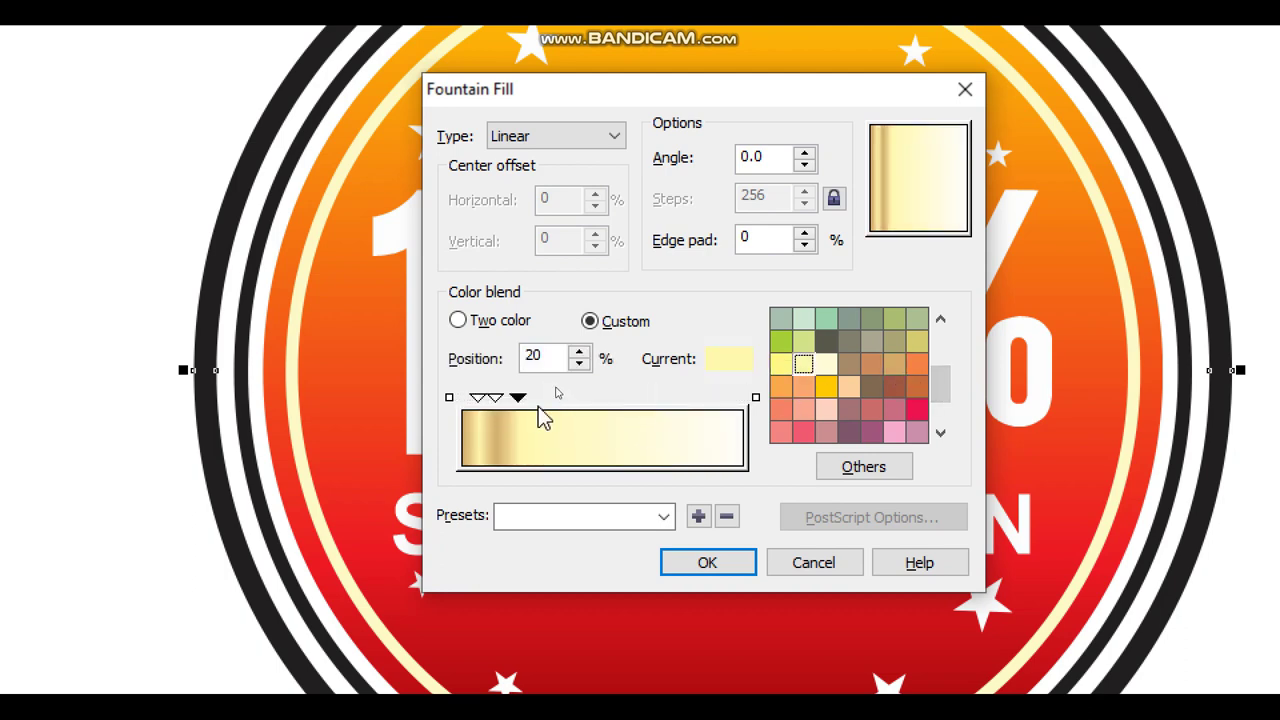
{"action": "double_click", "coordinate": [541, 397]}
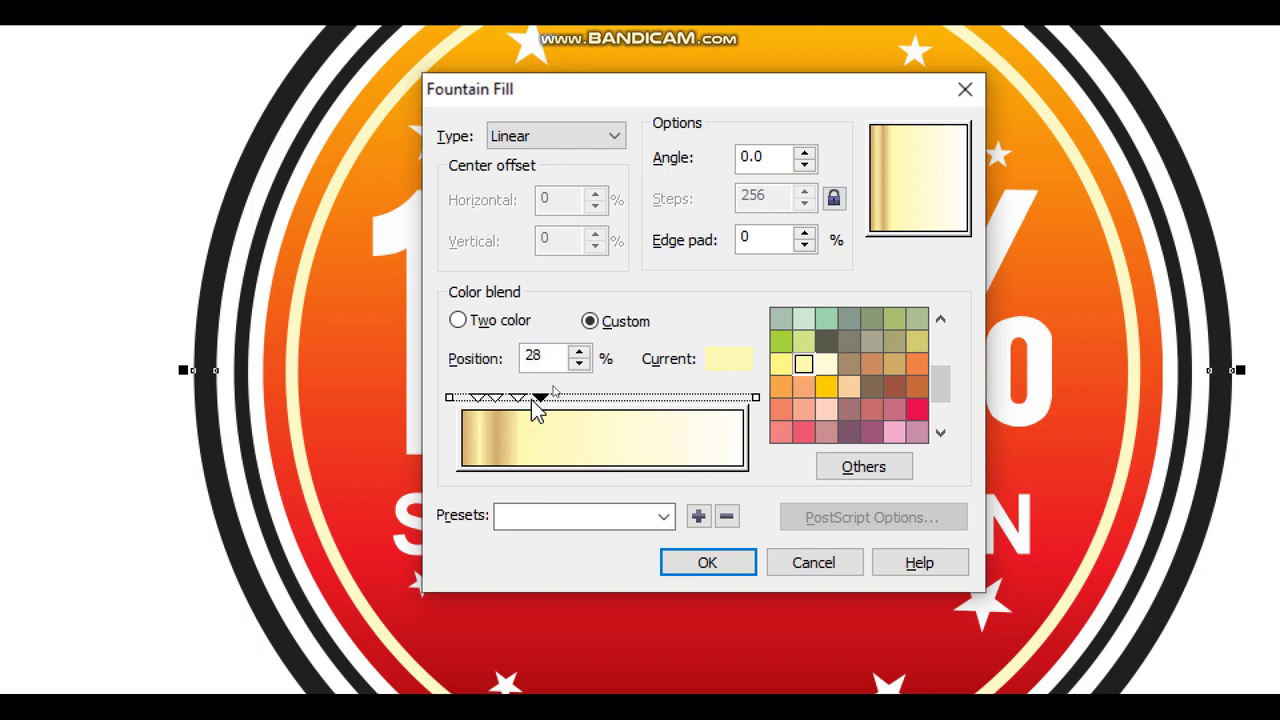
{"action": "left_click", "coordinate": [894, 364]}
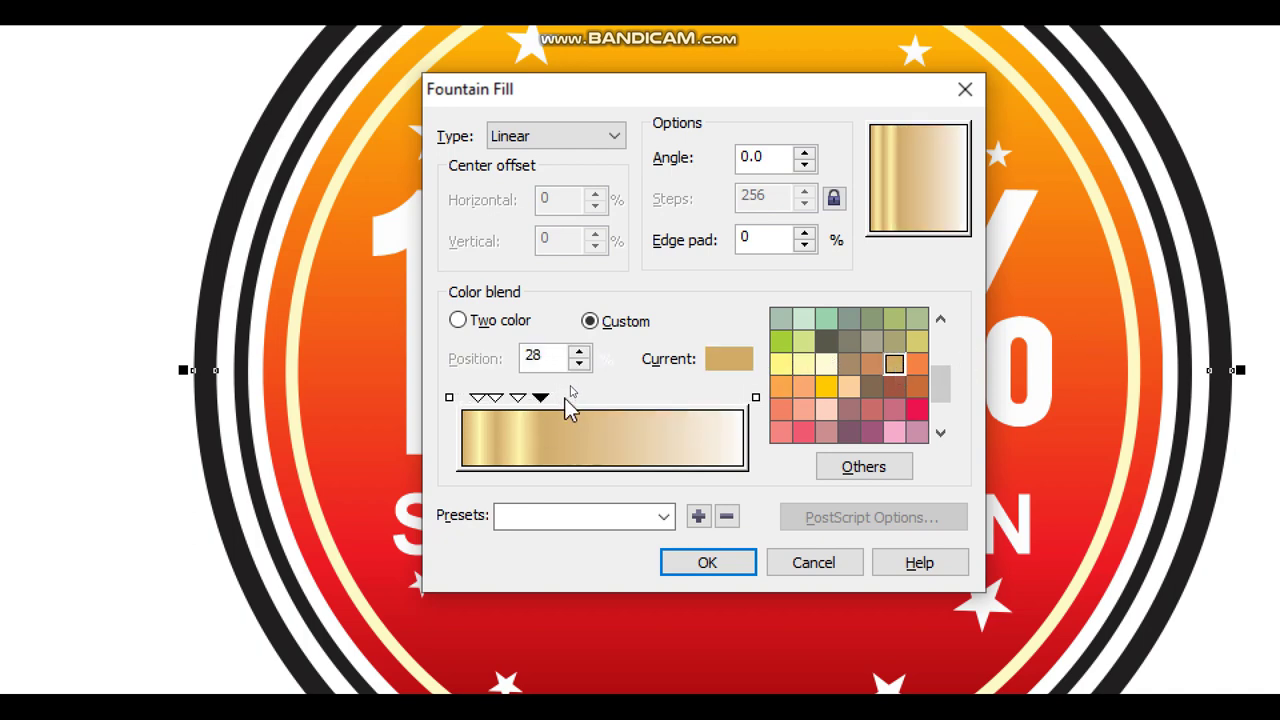
- Continue the alternating gradient with pale yellow stops at 36% and 56%, a tan stop between them and another tan stop at 62%
{"action": "double_click", "coordinate": [563, 397]}
{"action": "left_click", "coordinate": [804, 364]}
{"action": "double_click", "coordinate": [591, 397]}
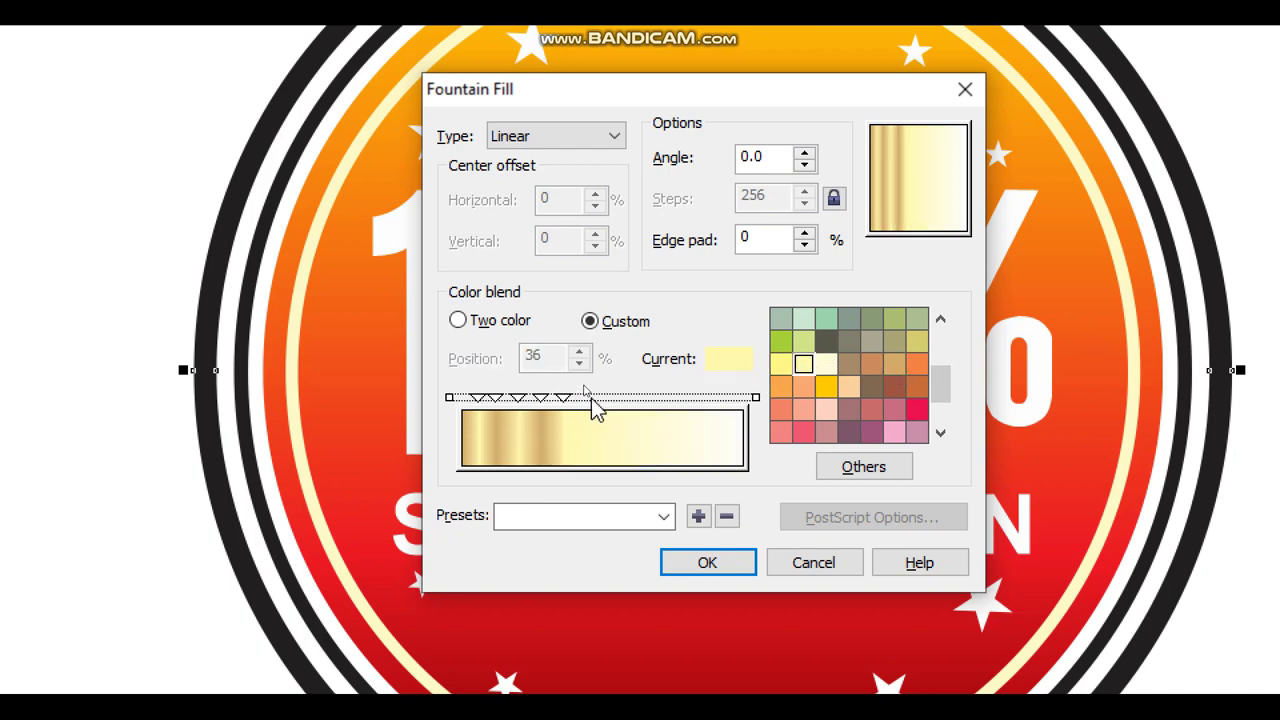
{"action": "left_click", "coordinate": [894, 364]}
{"action": "double_click", "coordinate": [619, 397]}
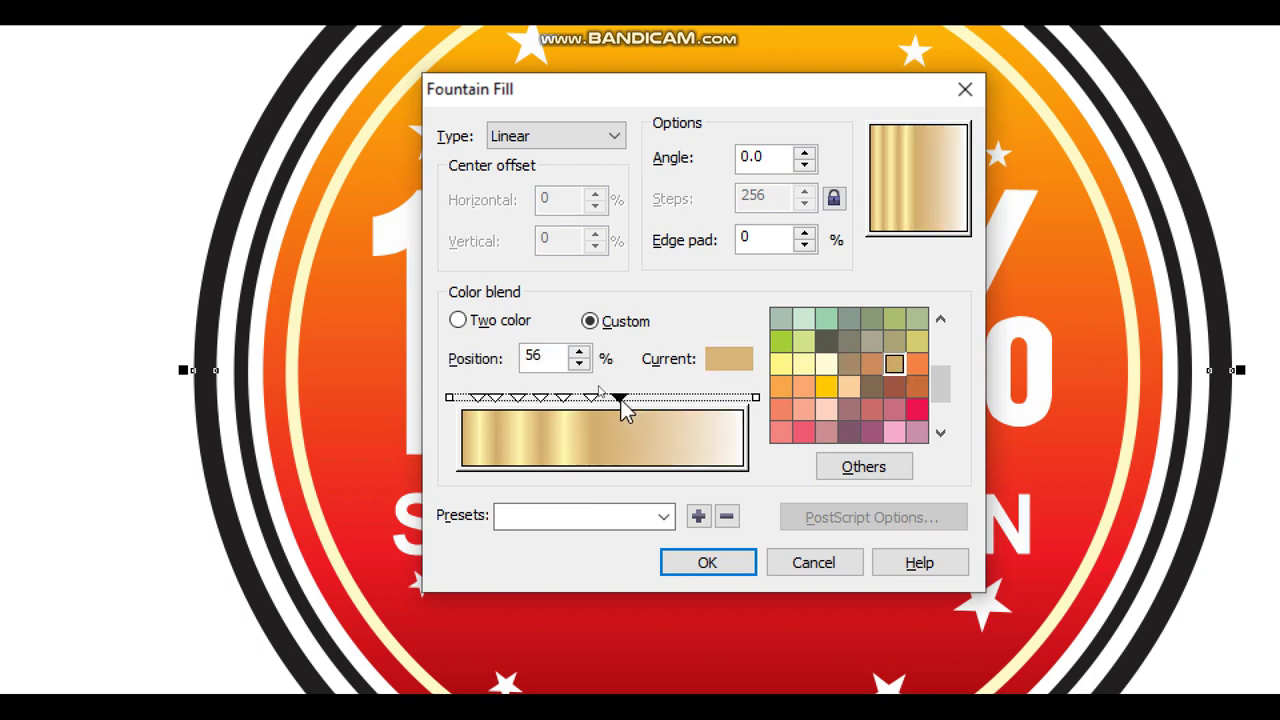
{"action": "left_click", "coordinate": [804, 364]}
{"action": "double_click", "coordinate": [638, 397]}
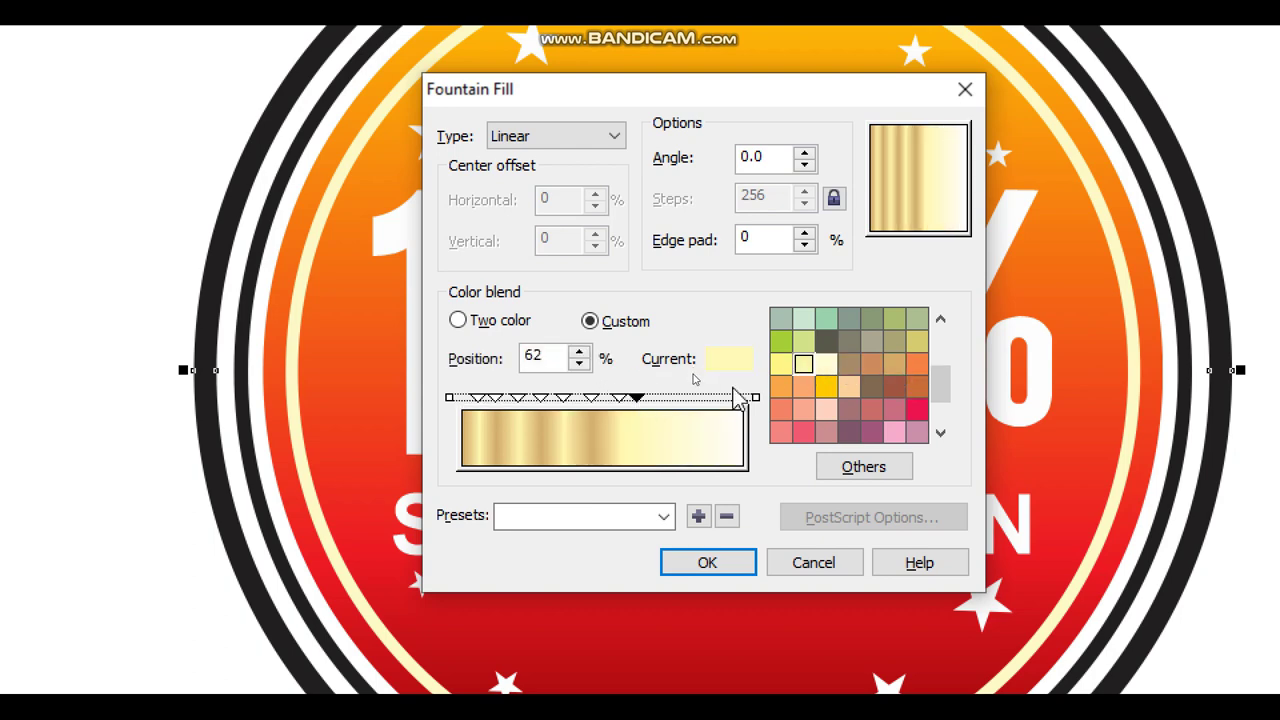
{"action": "left_click", "coordinate": [894, 364]}
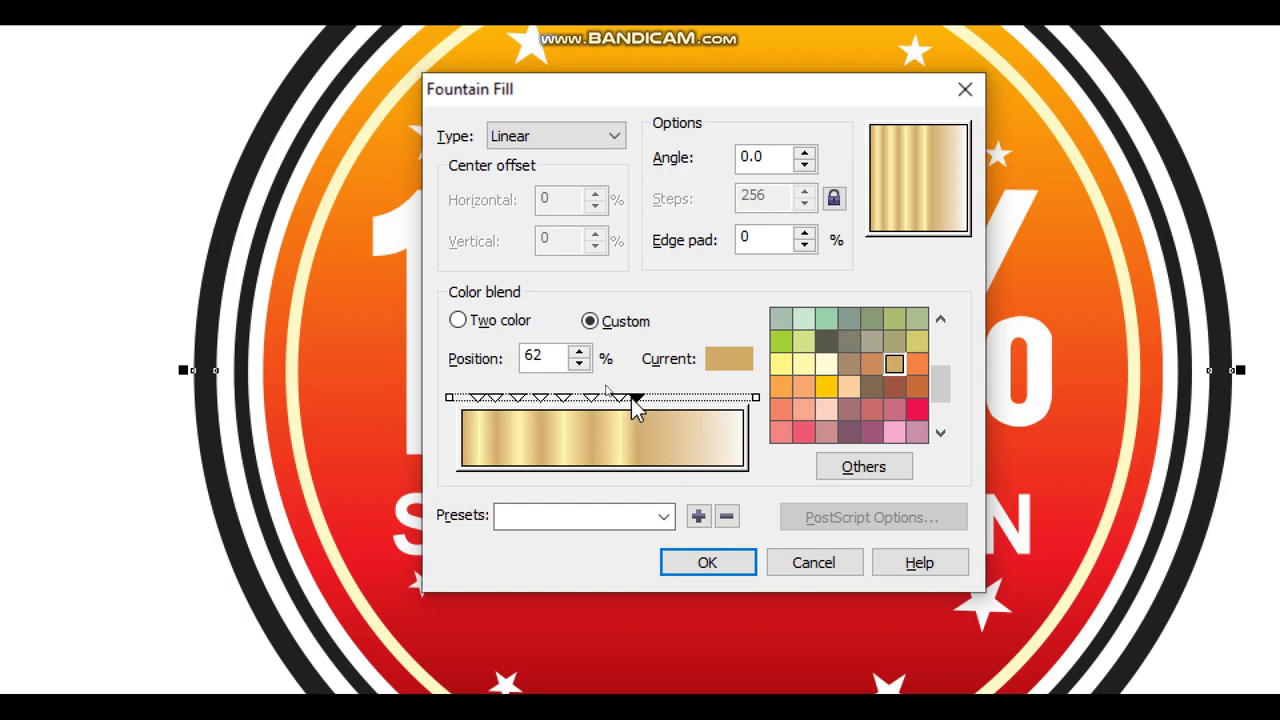
- Nudge the 62% stop onward and complete the gradient with pale yellow at 73% and 87%, tan at 80% and a tan end colour
{"action": "left_click_drag", "start_coordinate": [631, 398], "coordinate": [641, 398]}
{"action": "double_click", "coordinate": [667, 398]}
{"action": "left_click", "coordinate": [804, 364]}
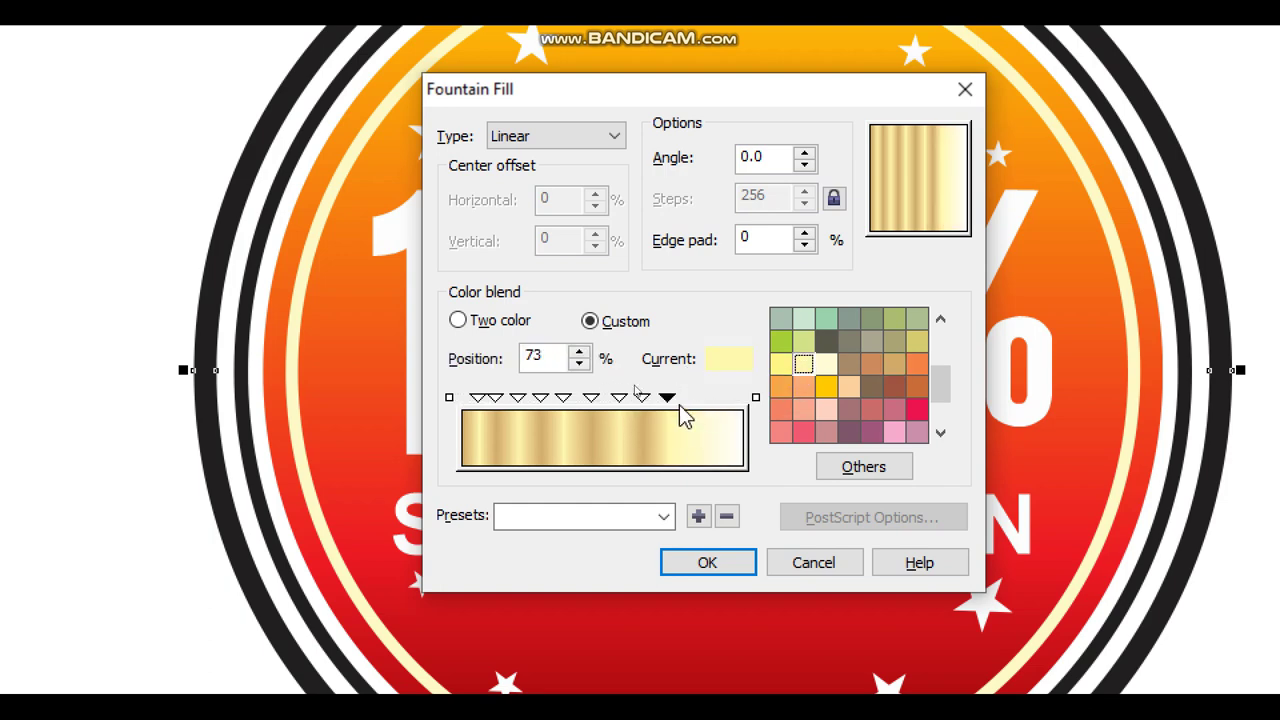
{"action": "left_click", "coordinate": [689, 398]}
{"action": "double_click", "coordinate": [688, 398]}
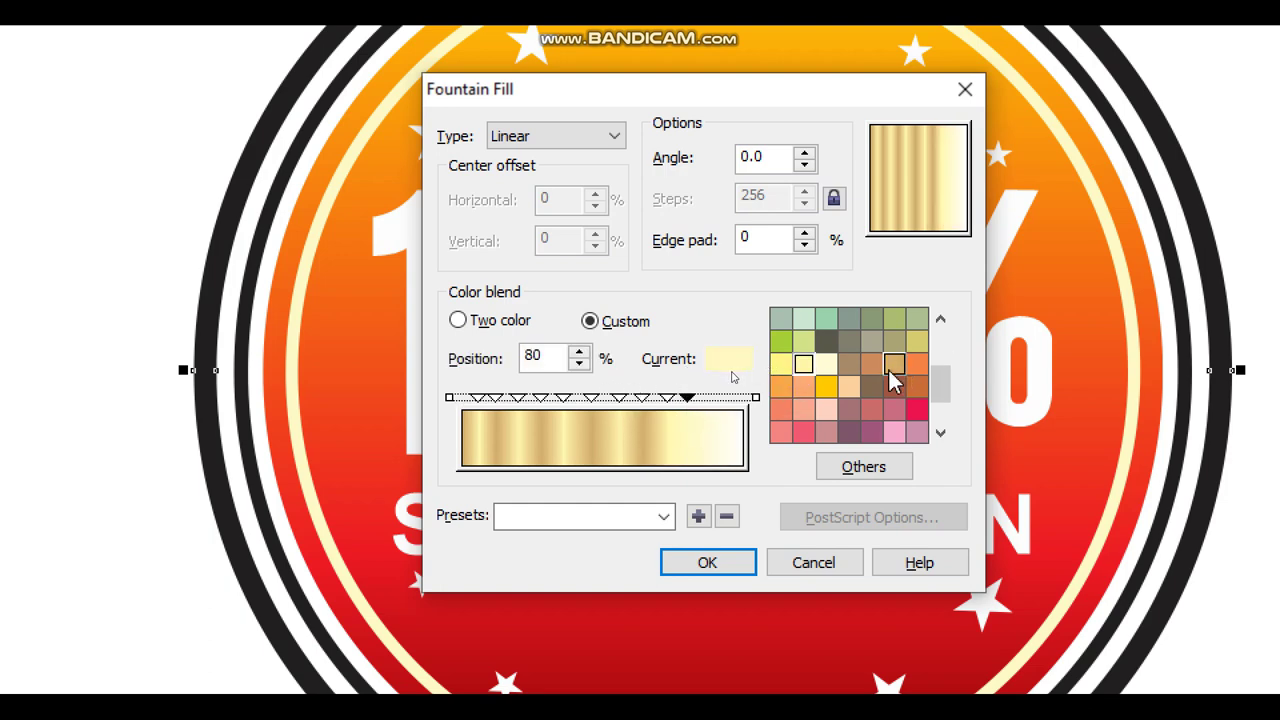
{"action": "left_click", "coordinate": [894, 364]}
{"action": "left_click_drag", "start_coordinate": [688, 398], "coordinate": [710, 398]}
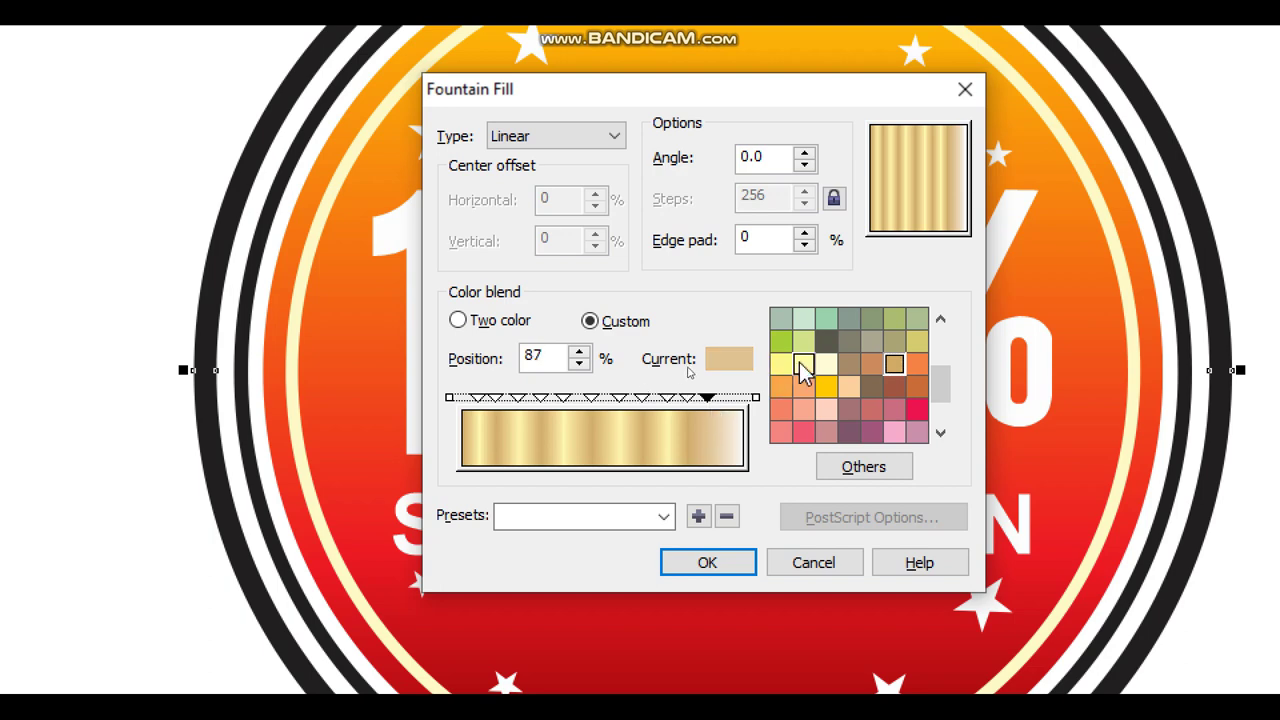
{"action": "left_click", "coordinate": [800, 363]}
{"action": "left_click", "coordinate": [756, 397]}
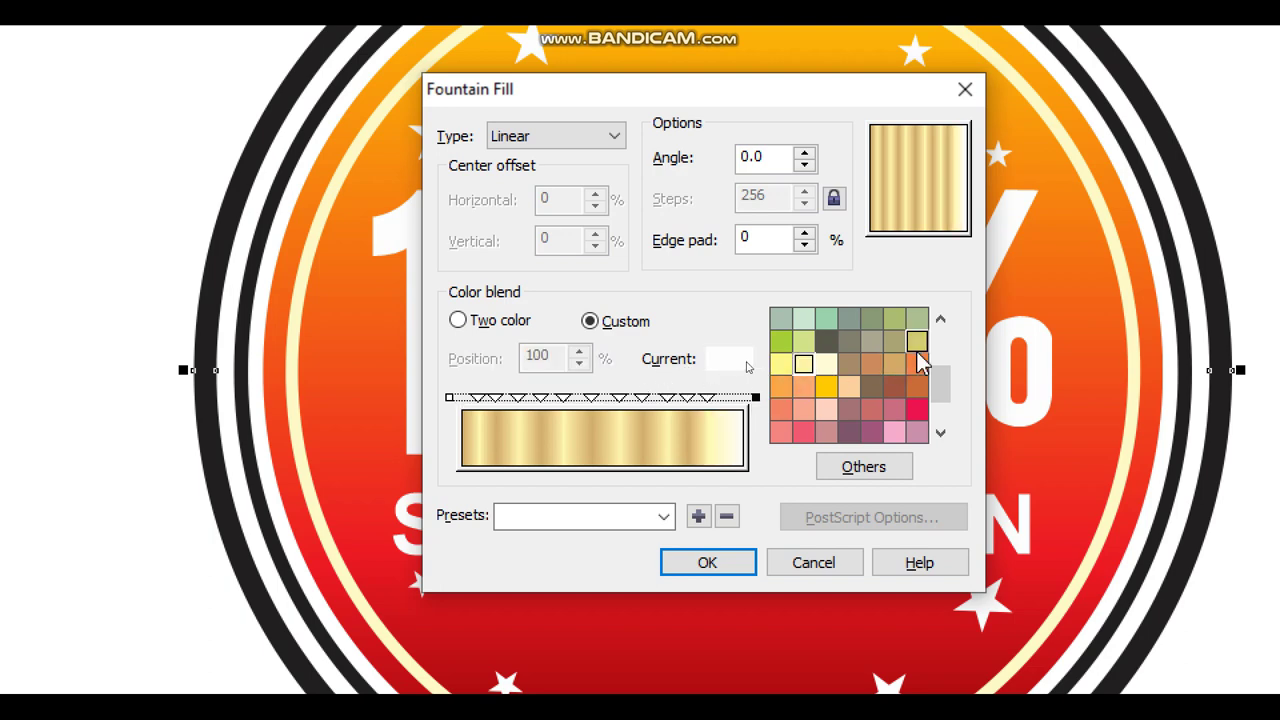
{"action": "left_click", "coordinate": [894, 364]}
- Even out the spacing of the gradient stops, moving the last pale yellow stop to 90% and the third stop to 22%
{"action": "left_click", "coordinate": [708, 398]}
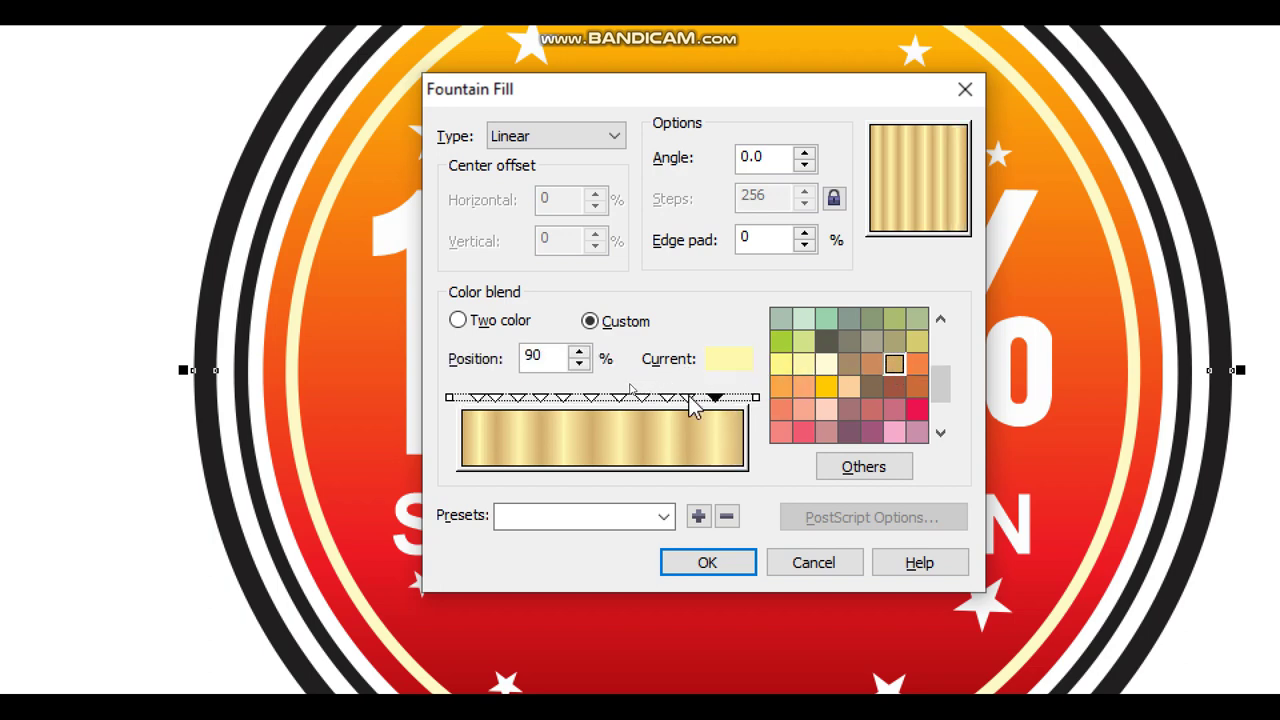
{"action": "left_click", "coordinate": [687, 398]}
{"action": "left_click", "coordinate": [666, 398]}
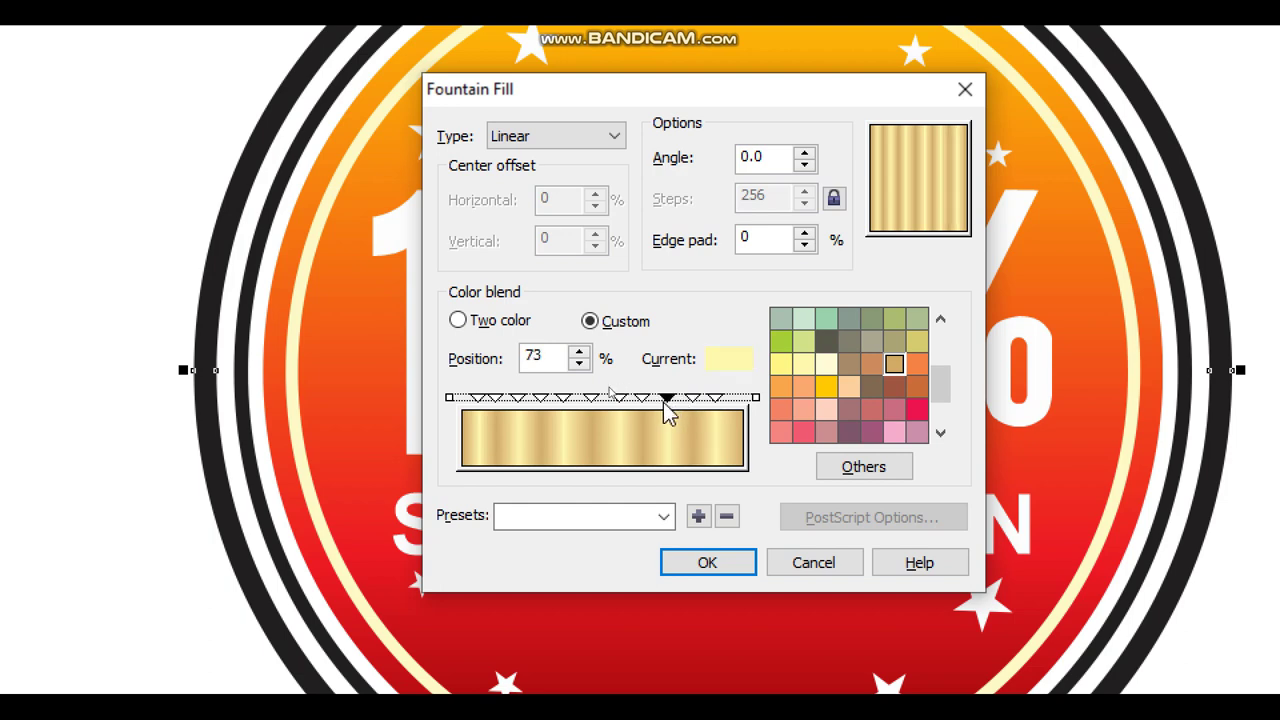
{"action": "left_click", "coordinate": [496, 398]}
{"action": "left_click_drag", "start_coordinate": [496, 398], "coordinate": [524, 400]}
{"action": "left_click", "coordinate": [540, 398]}
{"action": "left_click", "coordinate": [521, 400]}
- Set the gradient angle to 235 degrees and the edge pad to 12%, and apply the fountain fill to the outer ring
{"action": "left_click", "coordinate": [770, 156]}
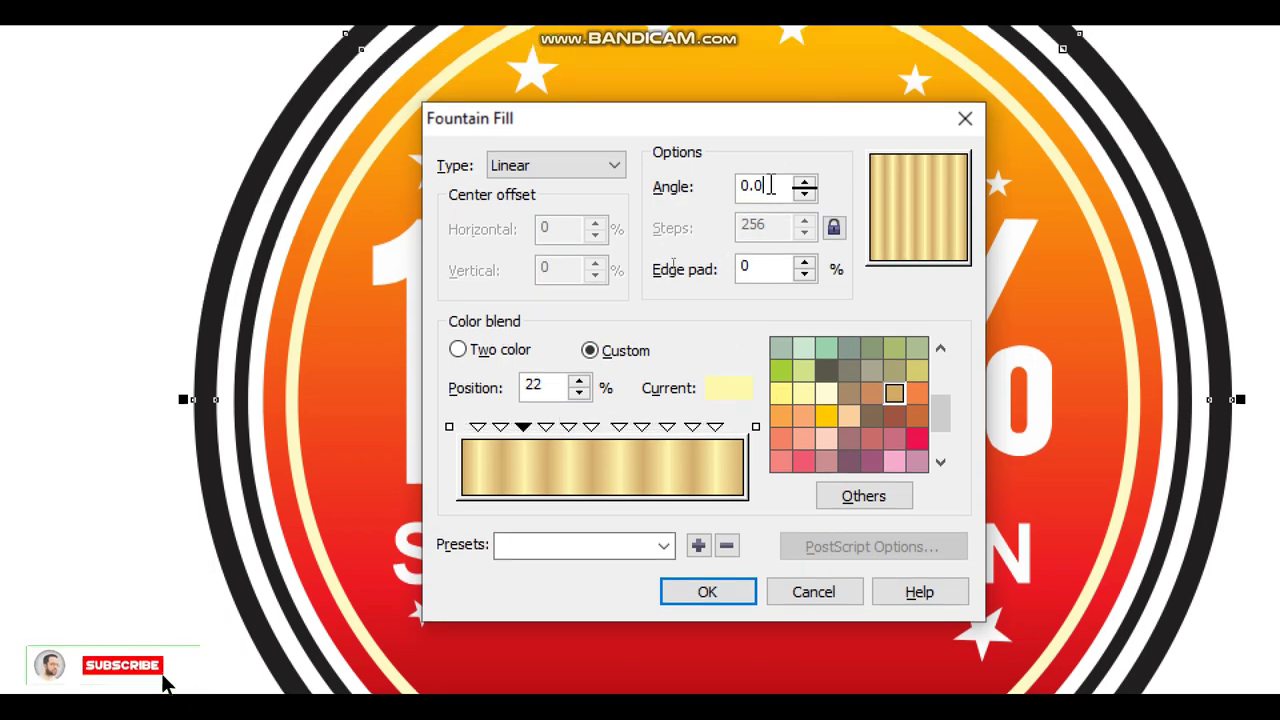
{"action": "key", "text": "BackSpace"}
{"action": "key", "text": "BackSpace"}
{"action": "key", "text": "BackSpace"}
{"action": "type", "text": "235"}
{"action": "key", "text": "Tab"}
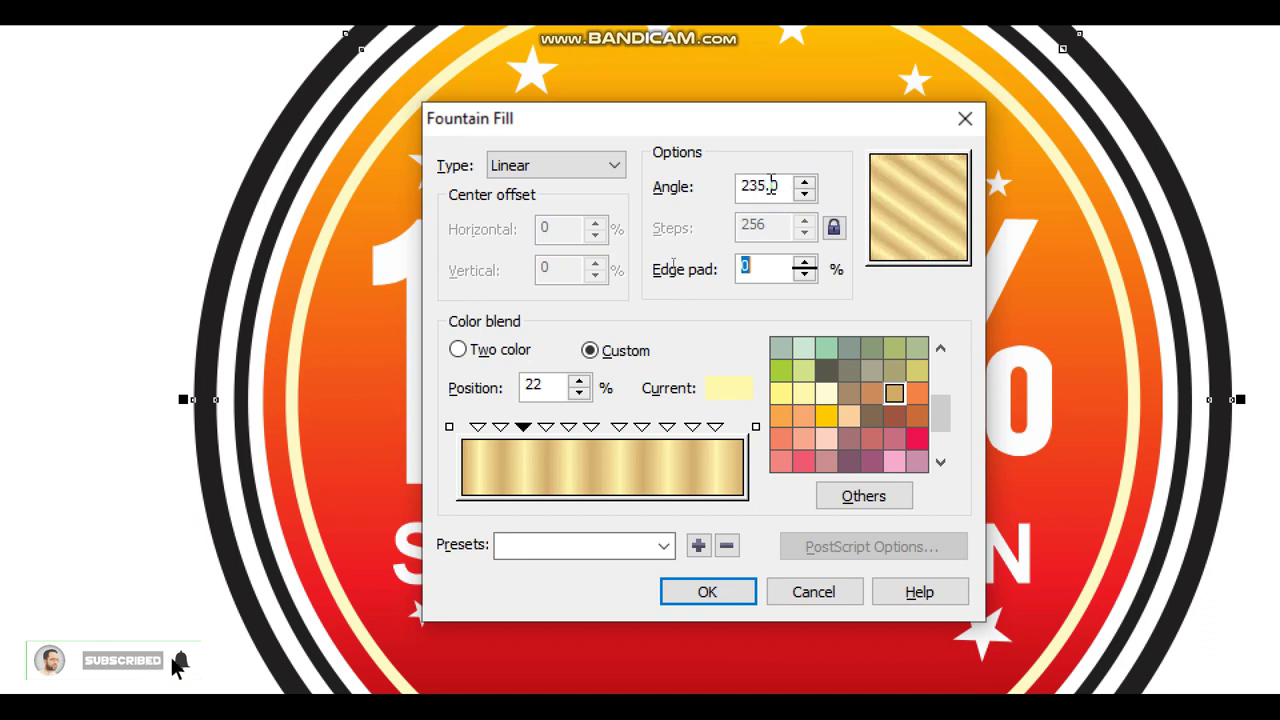
{"action": "type", "text": "12"}
{"action": "key", "text": "Return"}
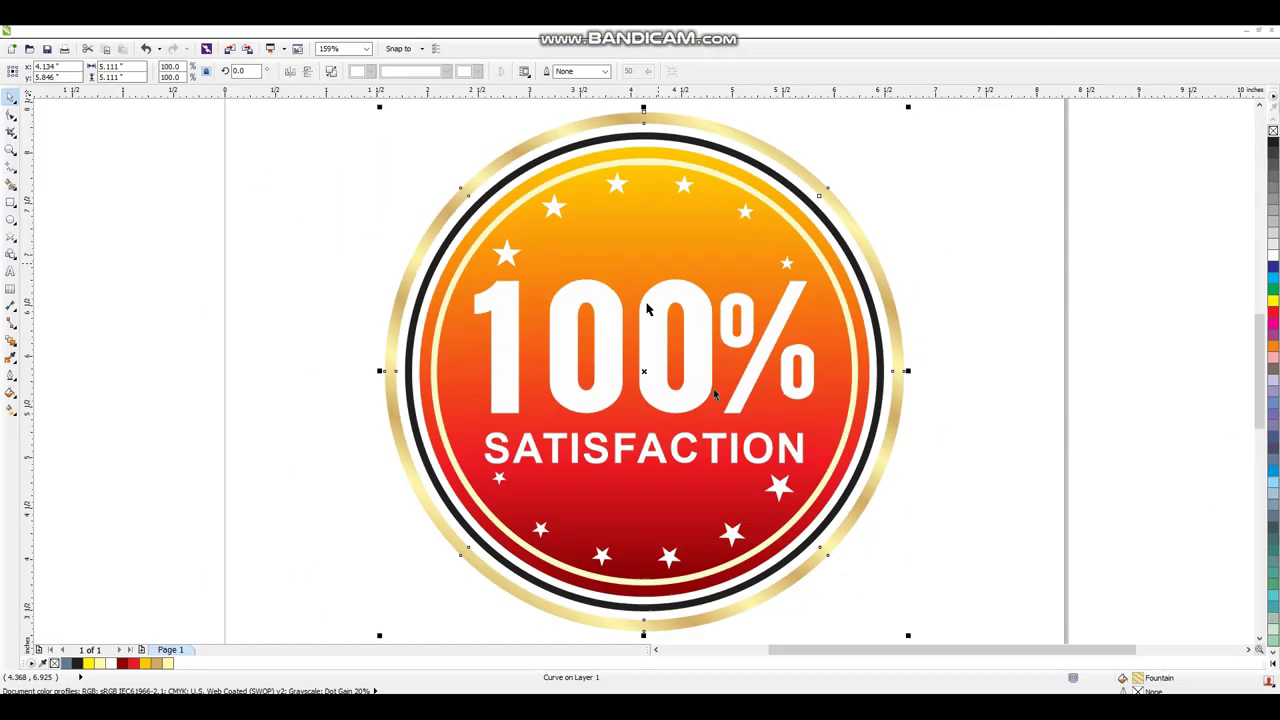
- Convert the outline of the remaining black circle inside the gold ring to an object
{"action": "key", "text": "Escape"}
{"action": "left_click", "coordinate": [770, 178]}
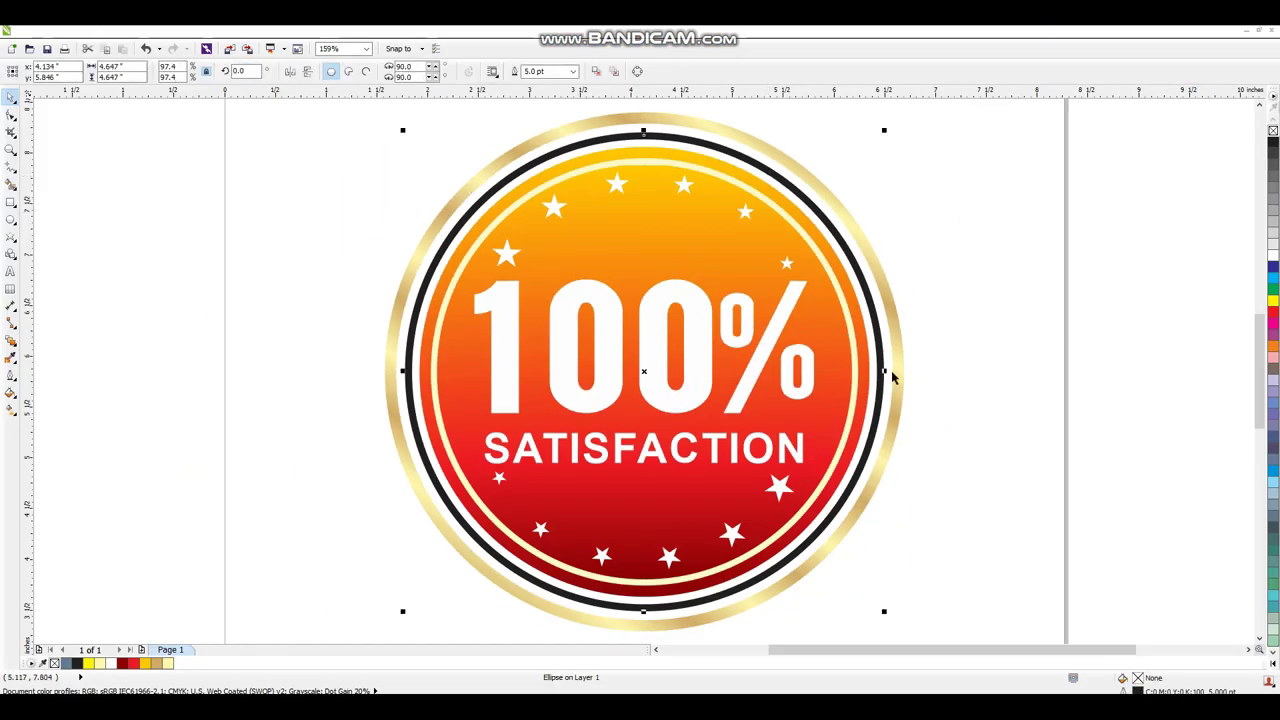
{"action": "left_click", "coordinate": [156, 31]}
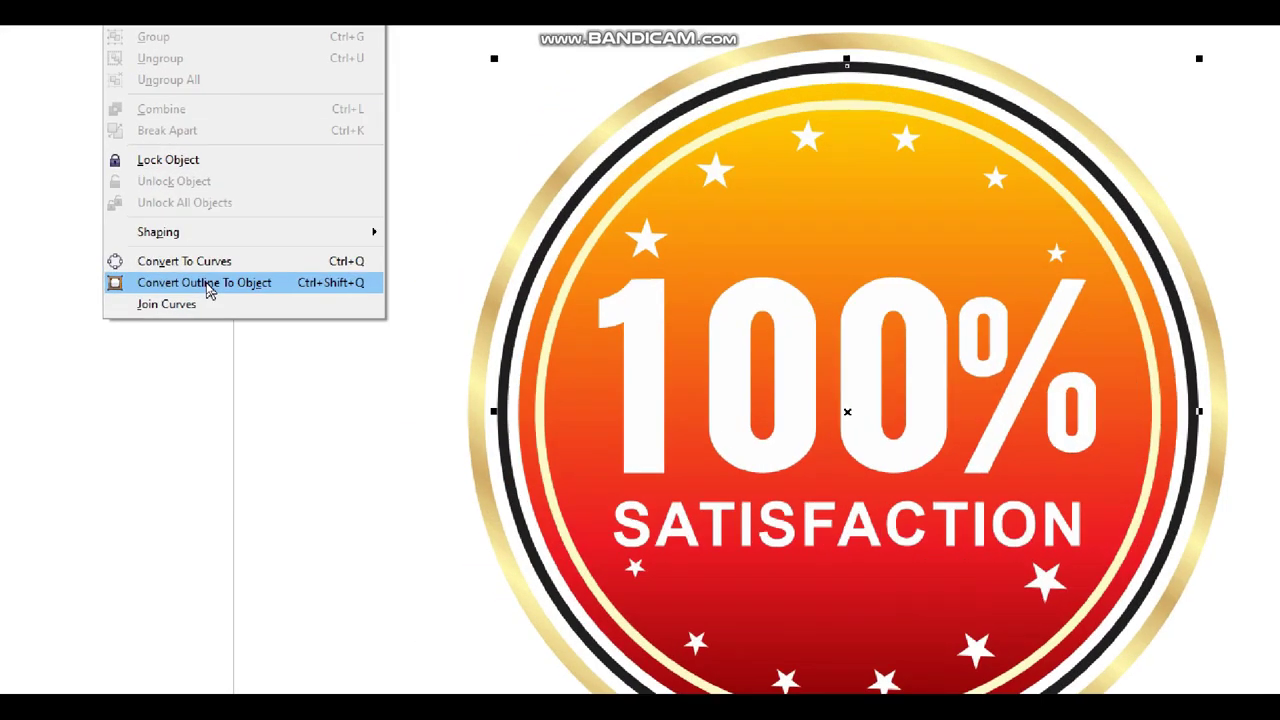
{"action": "left_click", "coordinate": [207, 285]}
{"action": "key", "text": "Escape"}
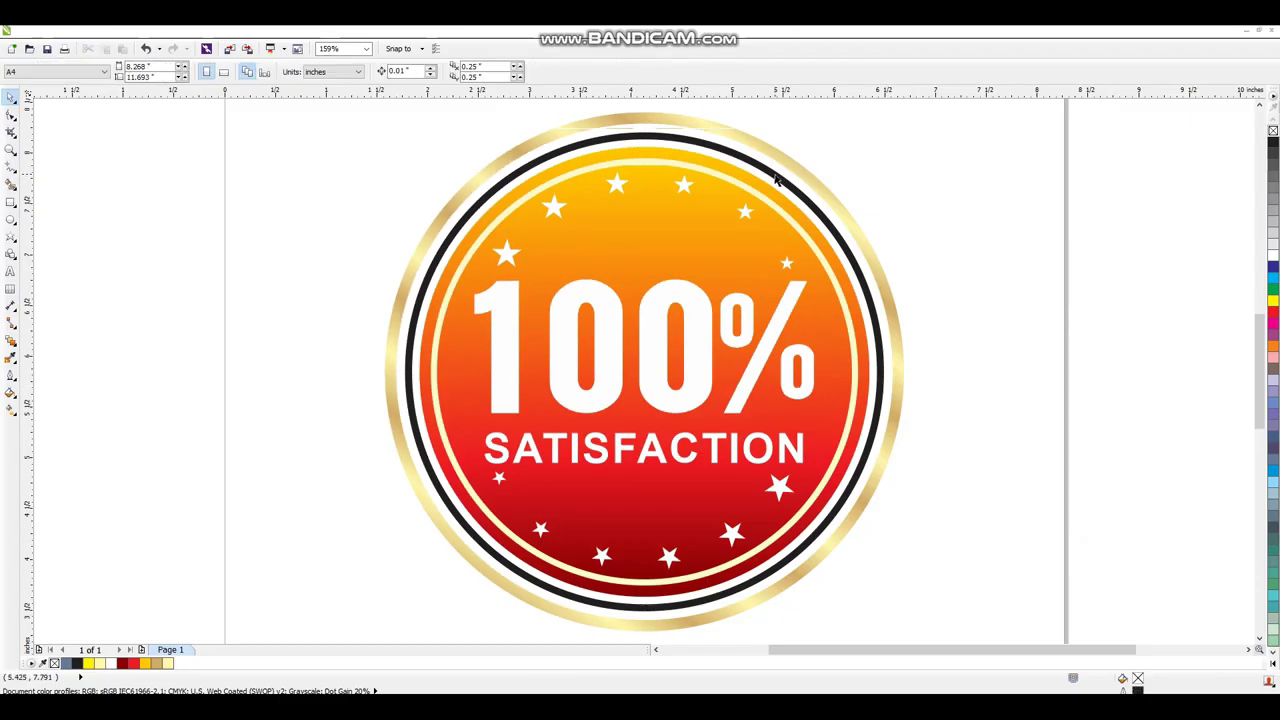
- Copy the outer ring's gold fountain fill onto the inner black ring using the Interactive Fill tool, and preview the badge full screen
{"action": "left_click", "coordinate": [775, 178]}
{"action": "left_click", "coordinate": [11, 408]}
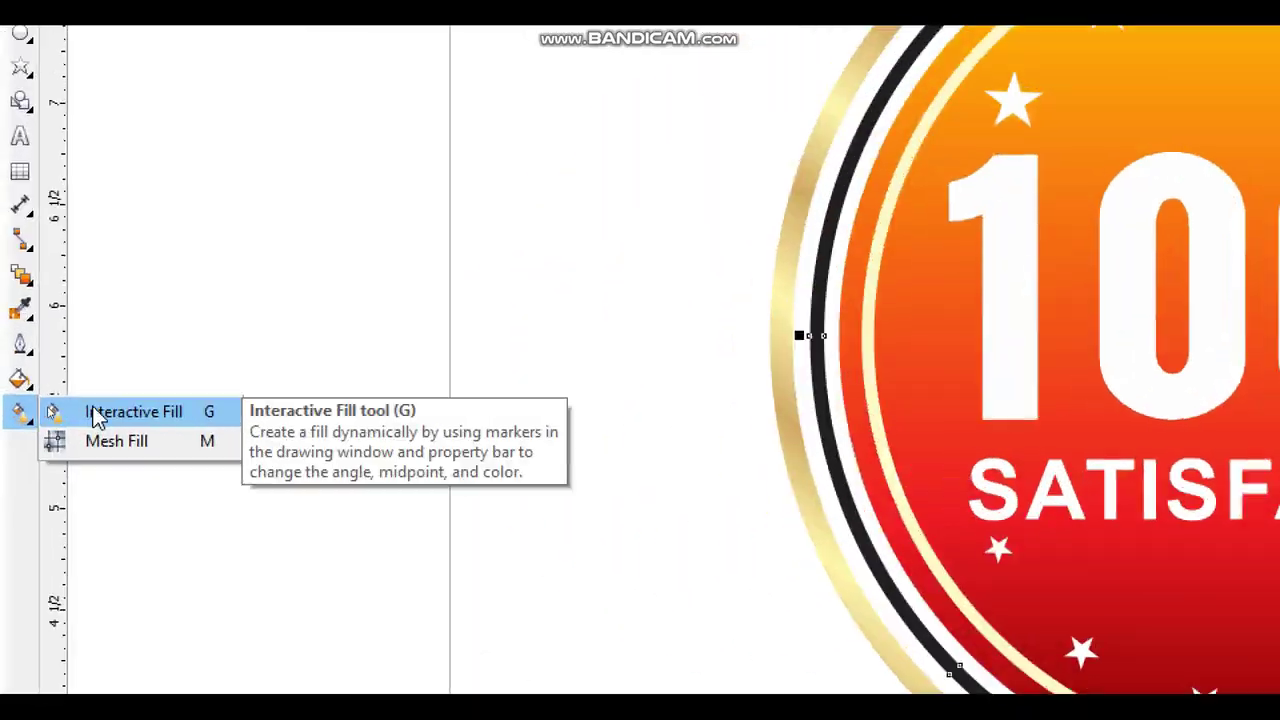
{"action": "left_click", "coordinate": [60, 409]}
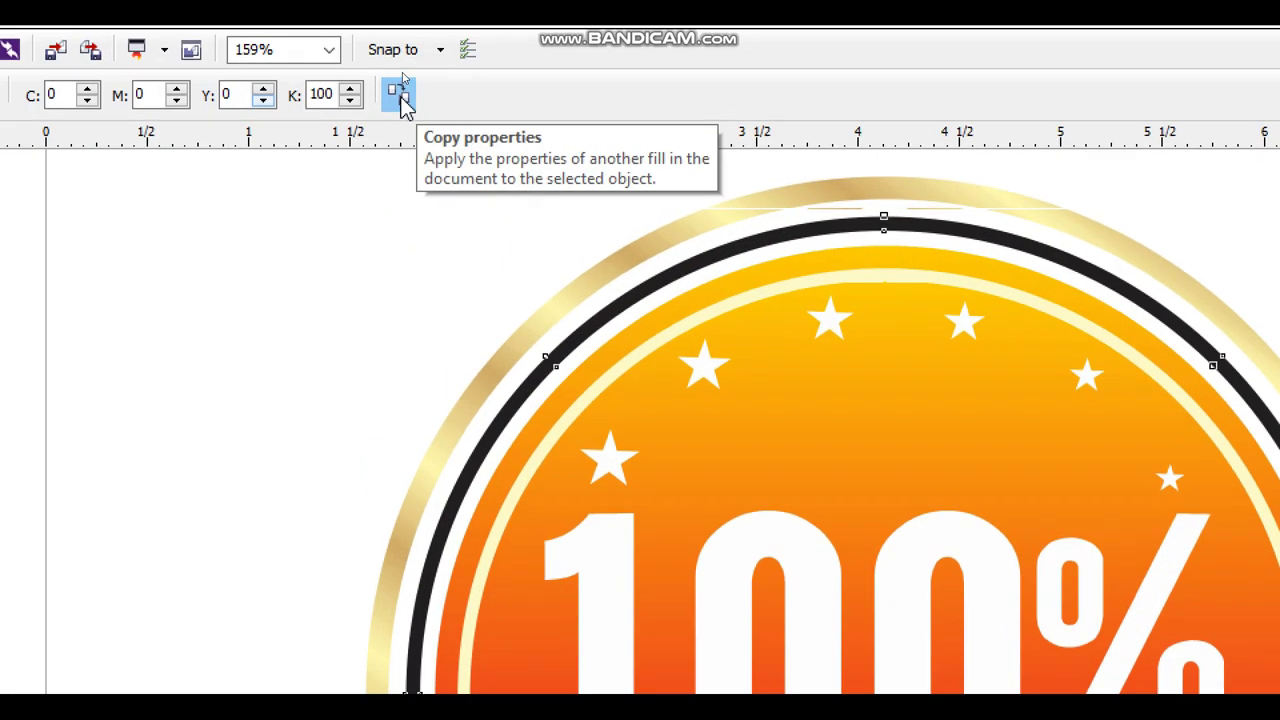
{"action": "left_click", "coordinate": [401, 72]}
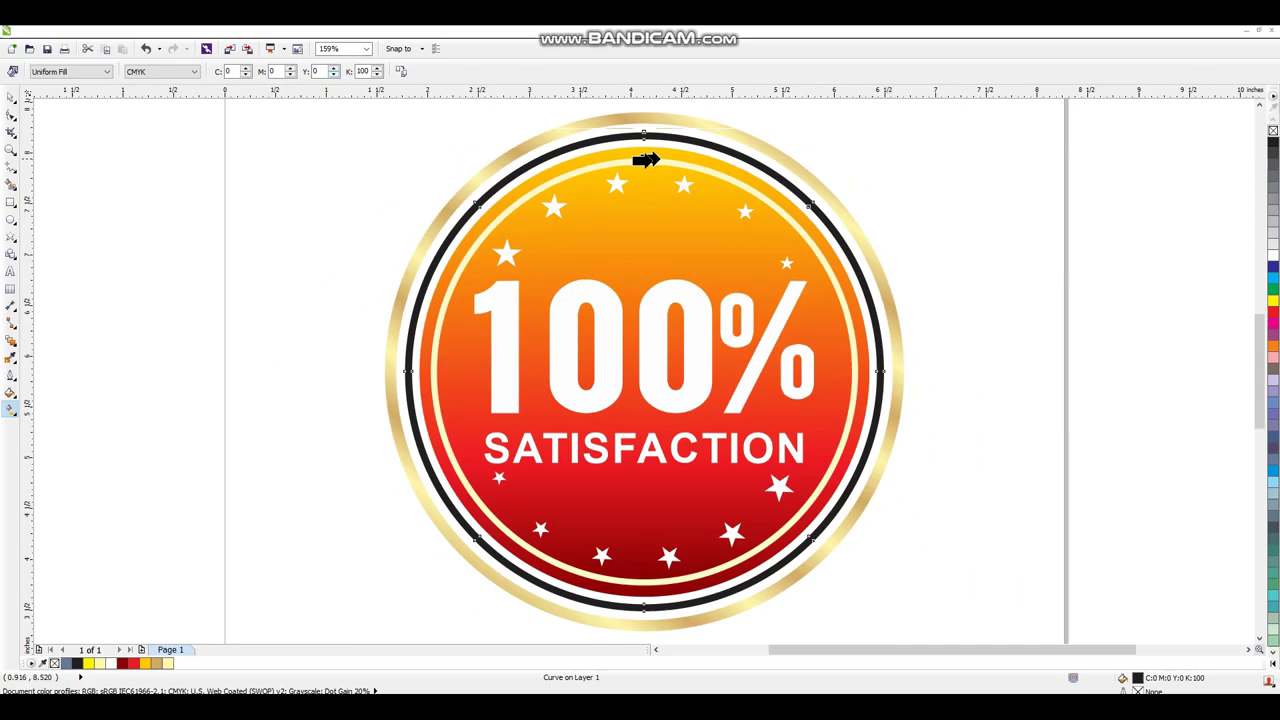
{"action": "left_click", "coordinate": [659, 118]}
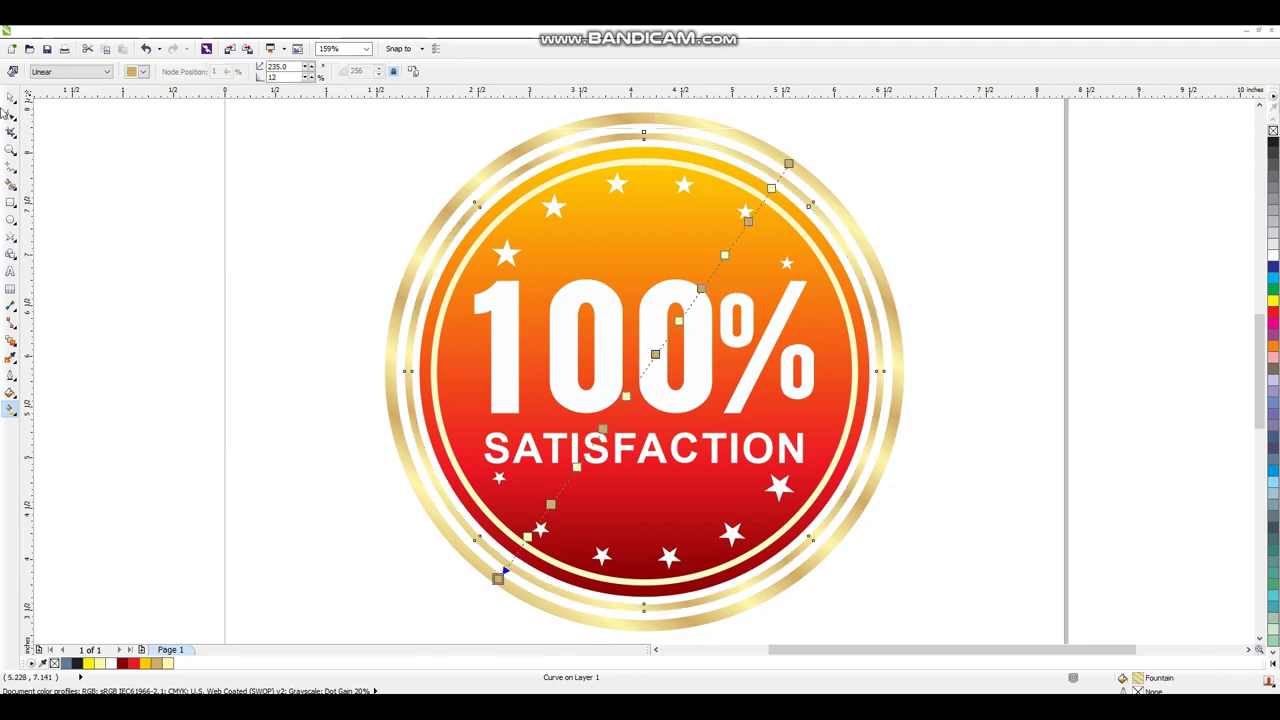
{"action": "left_click", "coordinate": [921, 191]}
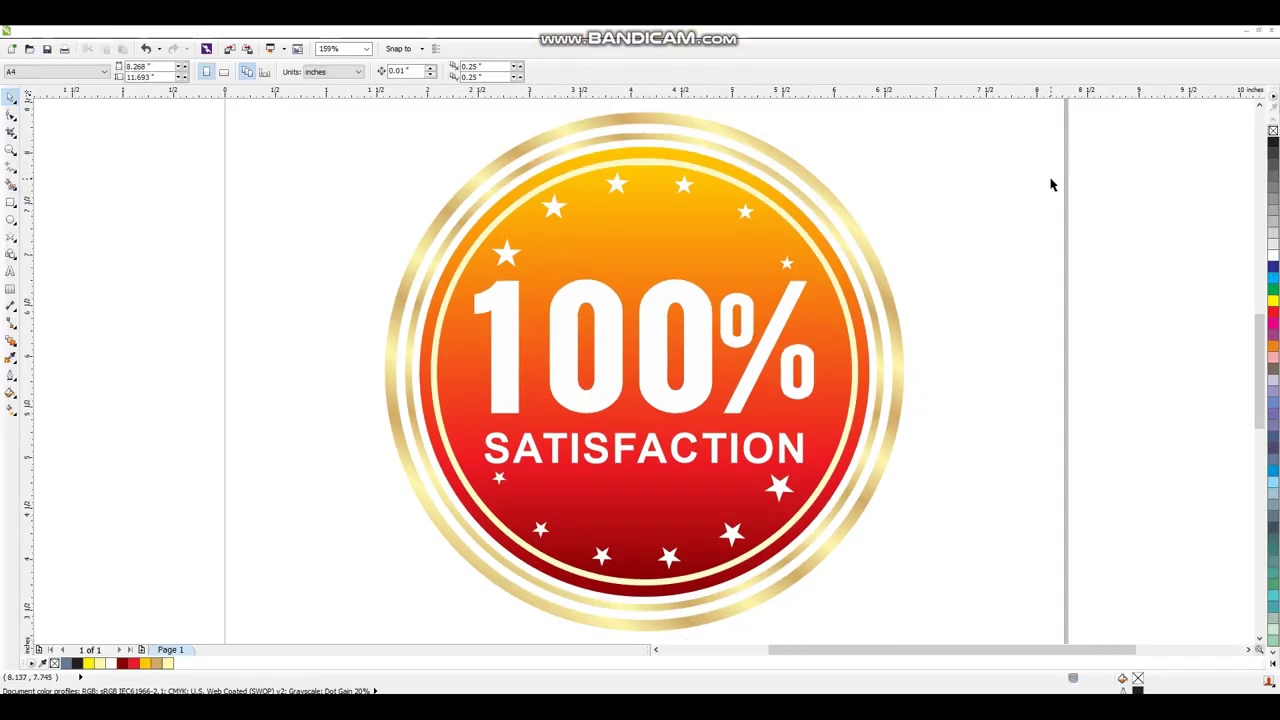
{"action": "key", "text": "F9"}
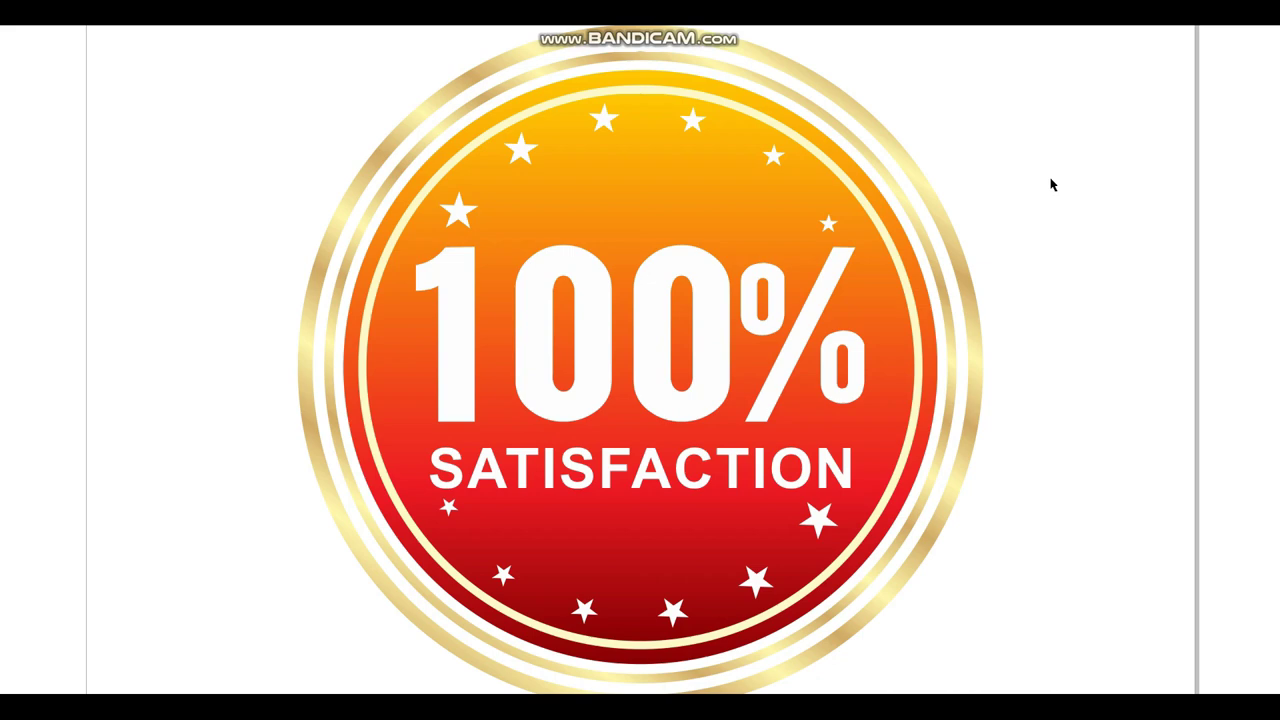